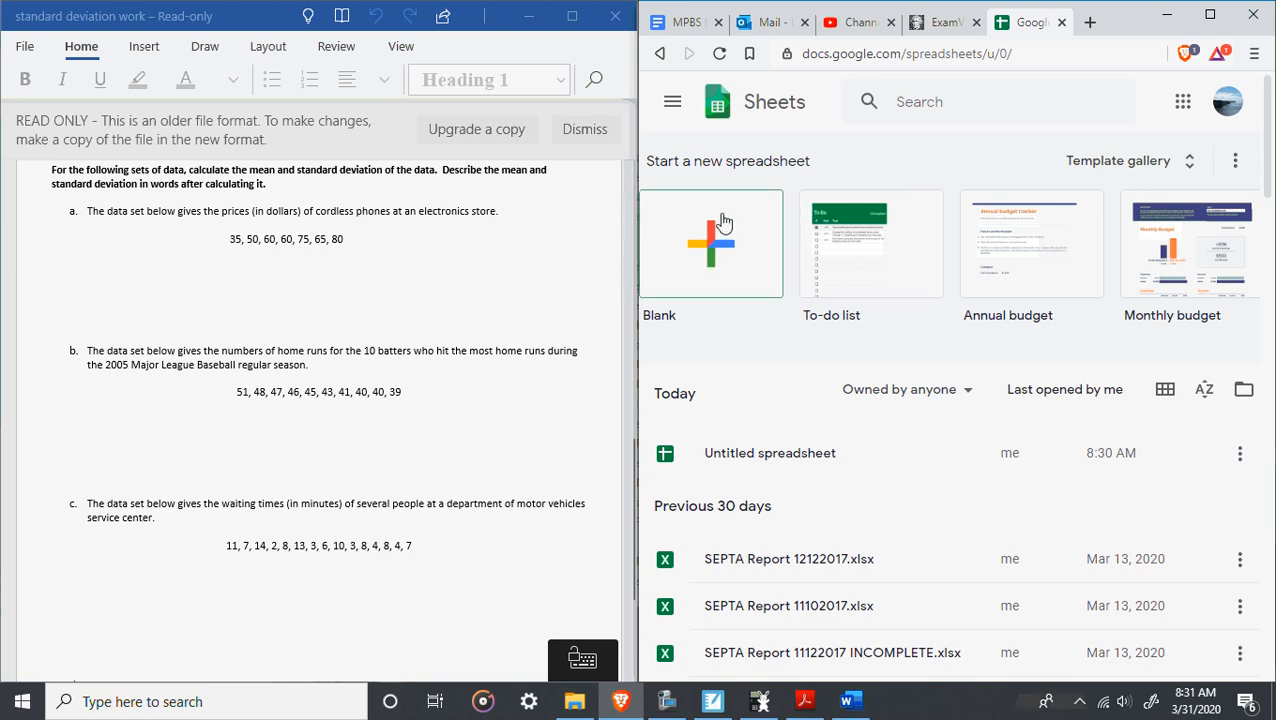
# Create a new blank spreadsheet.
pyautogui.click(736, 261)
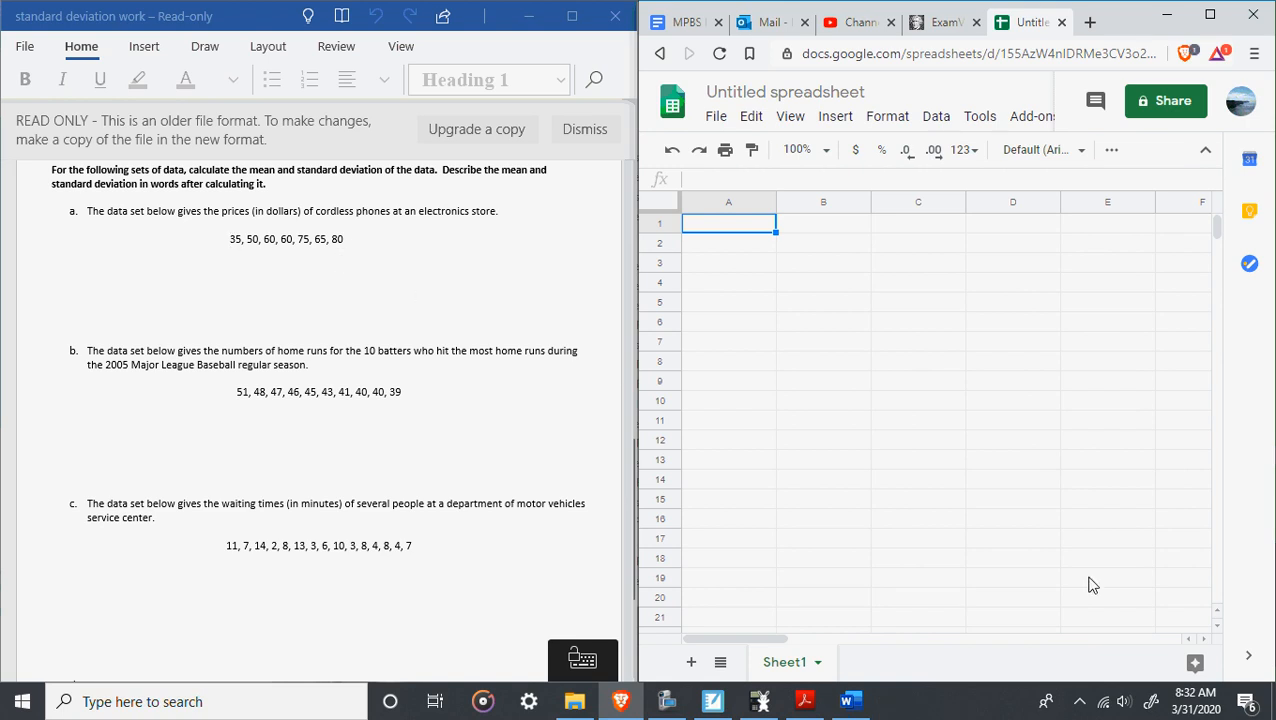
# Examine the standard deviation worksheet, from the difference table and formulas of the first problem to the data sets of Practice Problem #2.
pyautogui.scroll(-10, 419, 345)
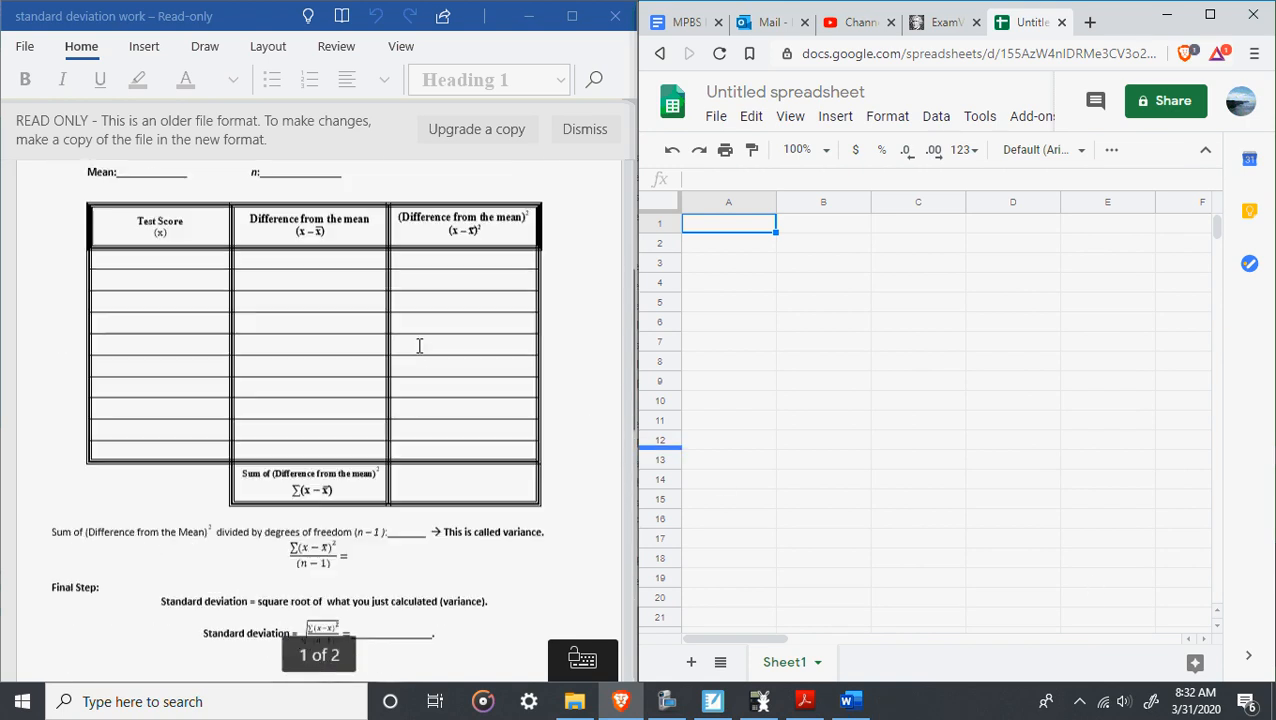
pyautogui.scroll(3, 420, 345)
pyautogui.scroll(-3, 420, 345)
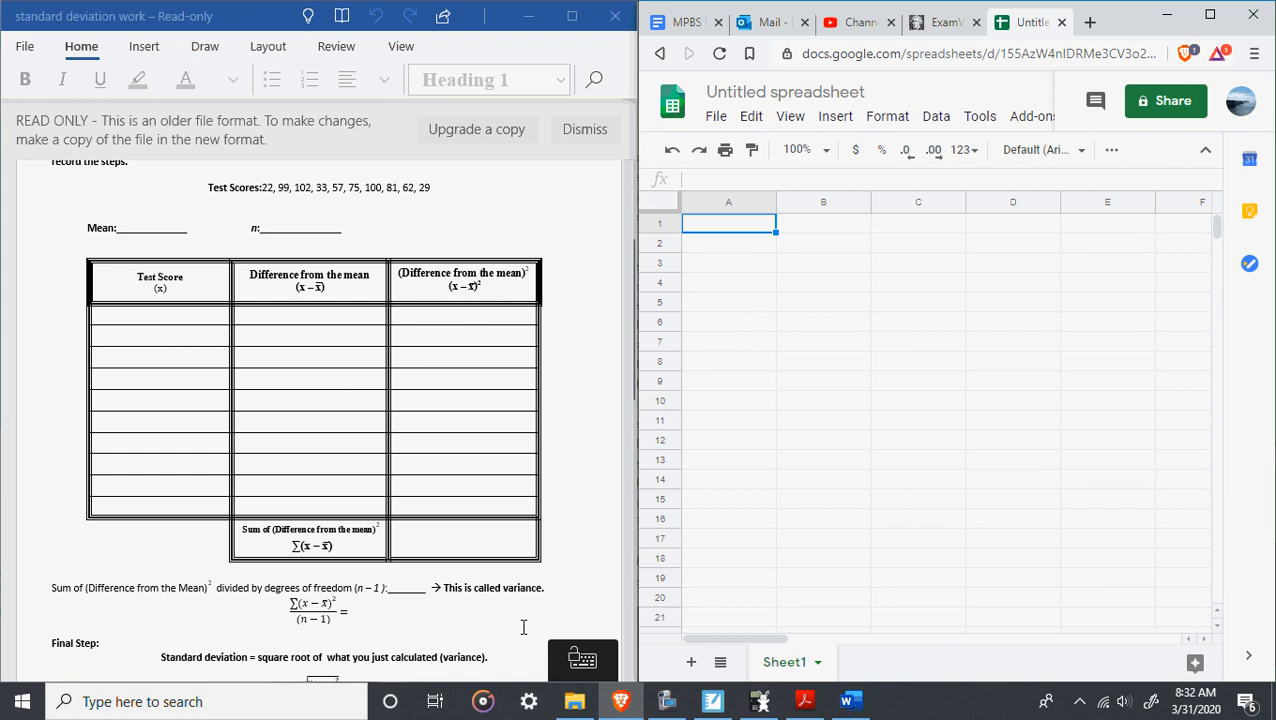
pyautogui.scroll(-3, 270, 490)
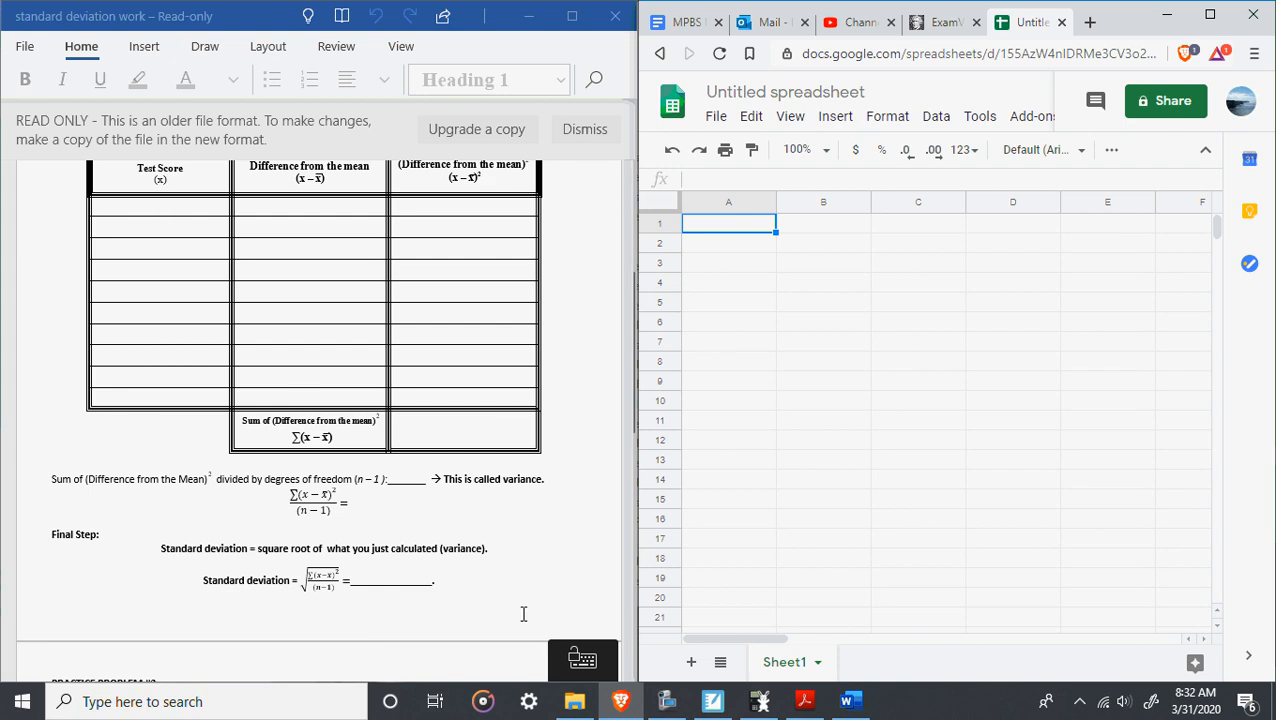
pyautogui.scroll(5, 395, 434)
pyautogui.scroll(-10, 400, 434)
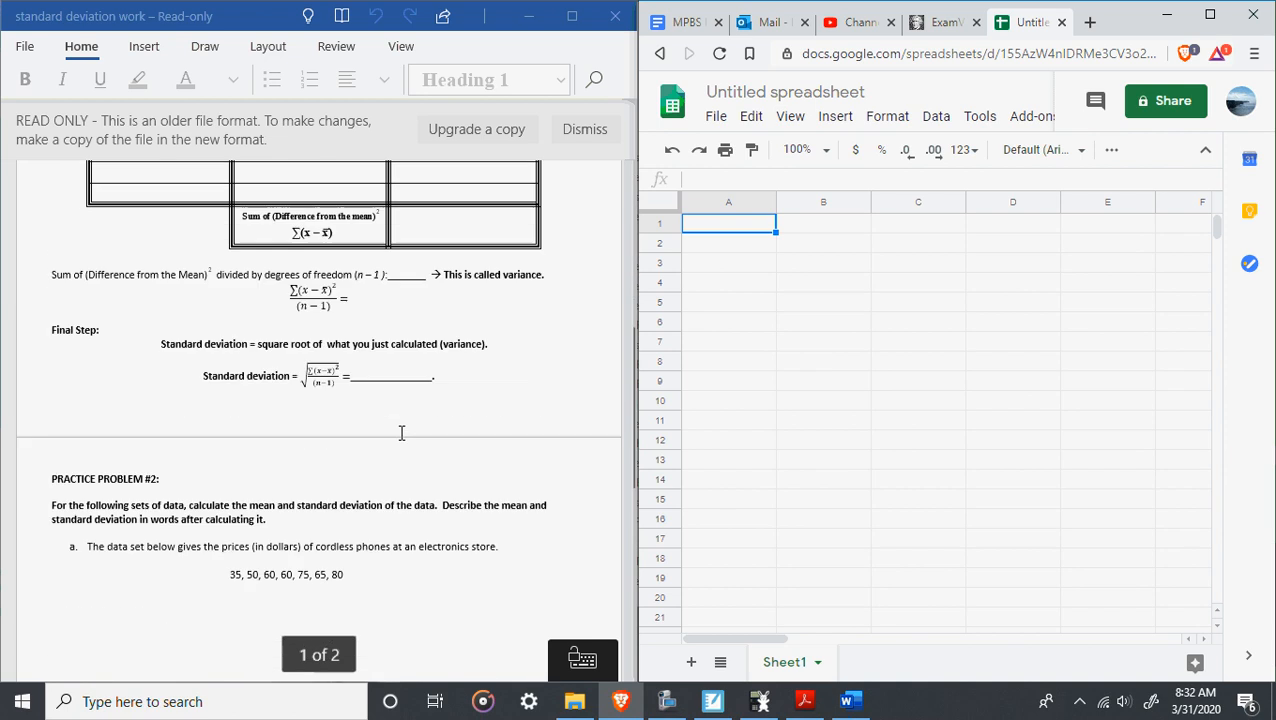
pyautogui.scroll(-3, 402, 433)
pyautogui.scroll(2, 299, 380)
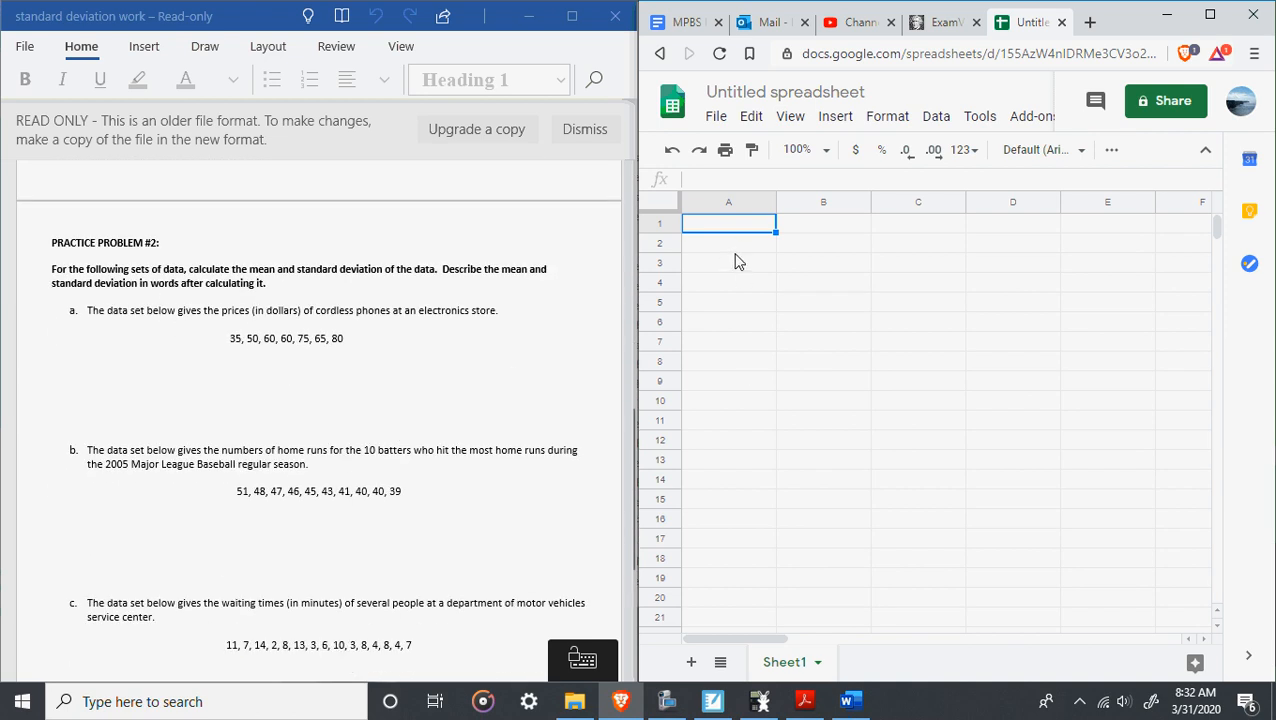
# Enter the cordless phone prices 35, 50, 60, 60, 75, 65 and 80 down column A in cells A1 to A7.
pyautogui.press('Down')
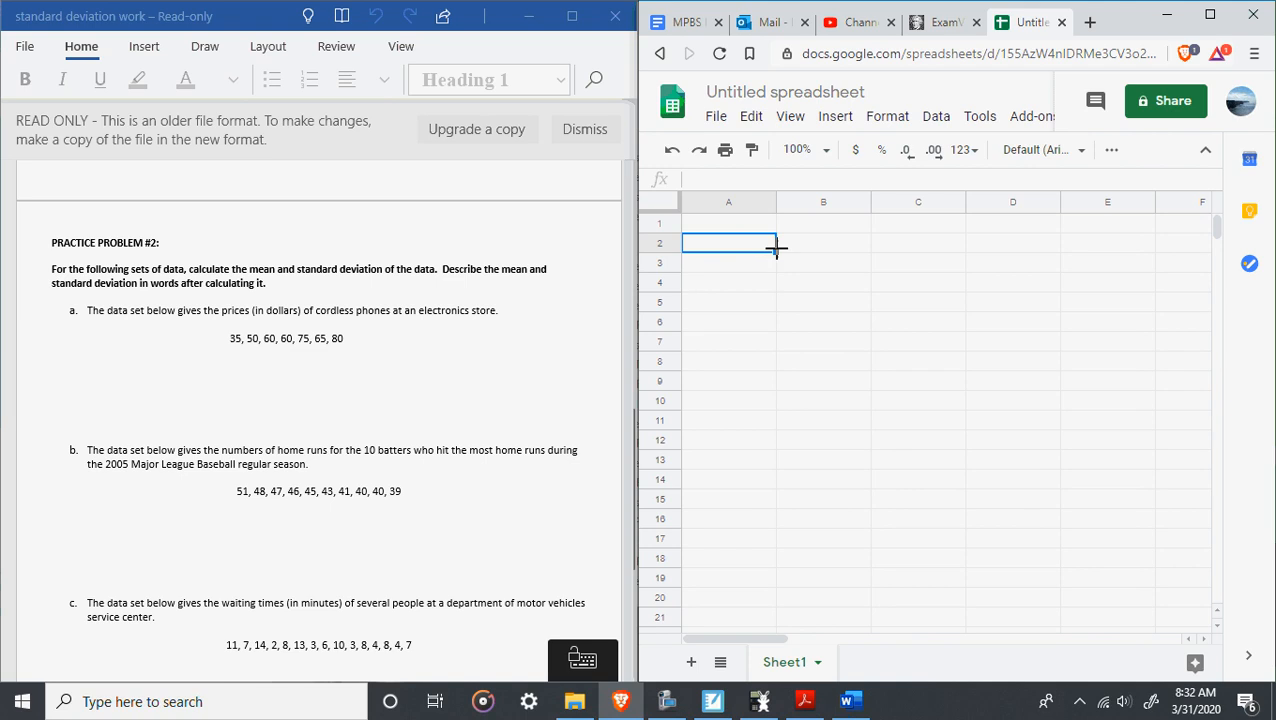
pyautogui.click(730, 228)
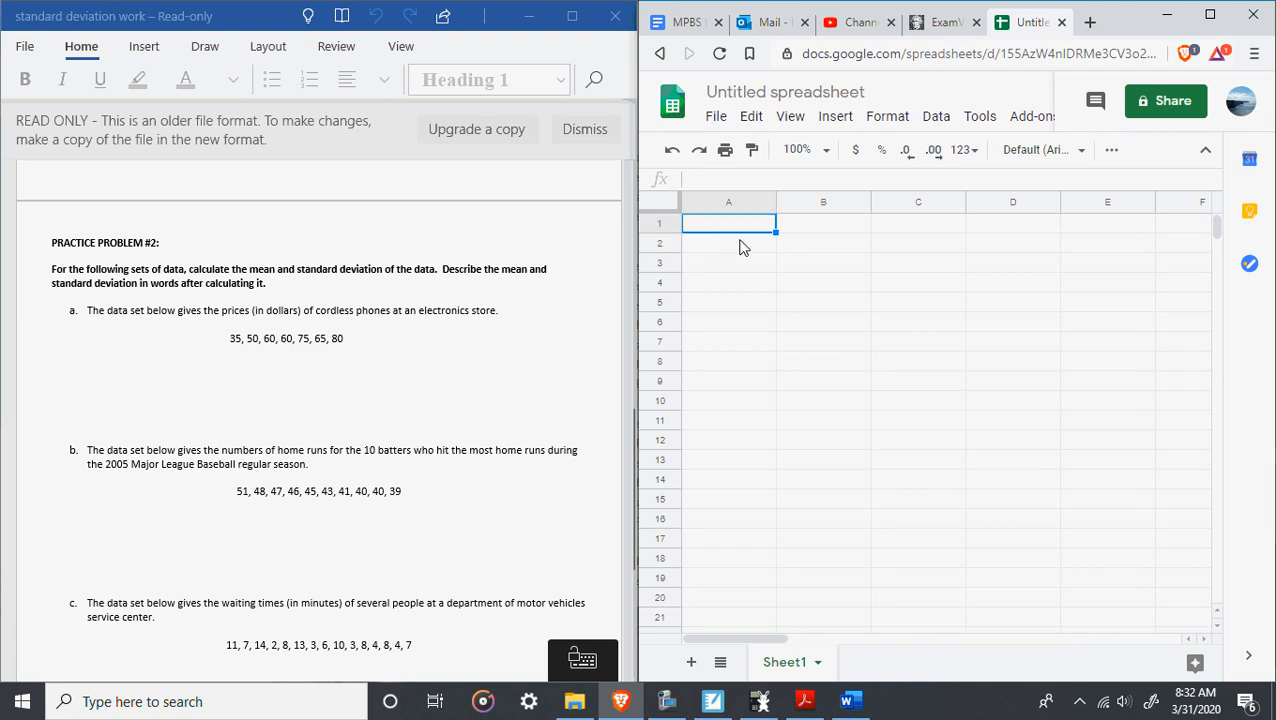
pyautogui.write('35')
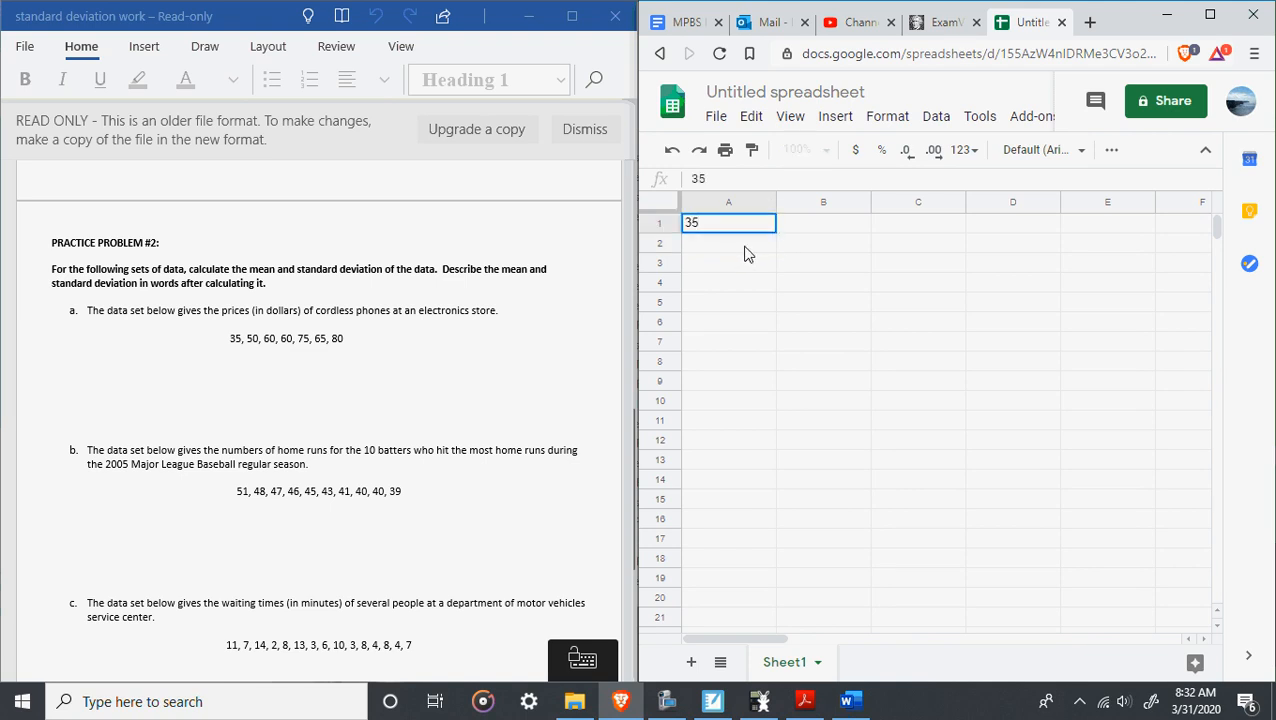
pyautogui.press('Return')
pyautogui.write('50')
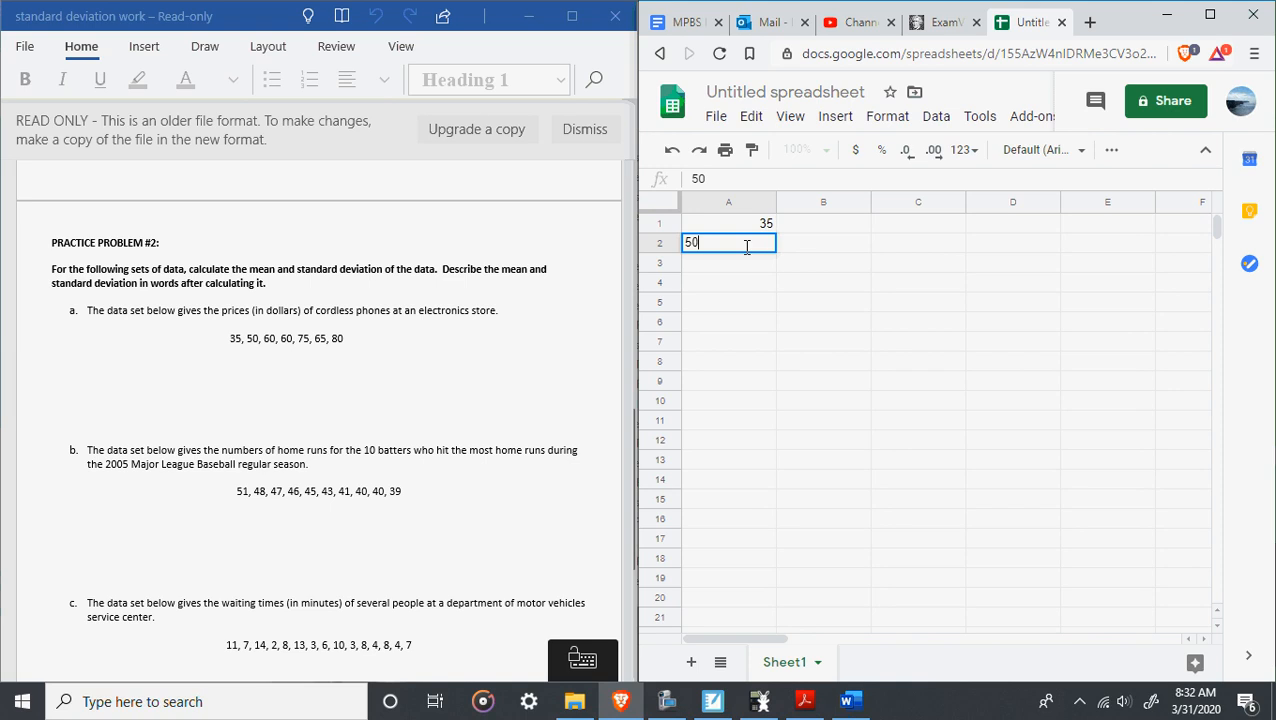
pyautogui.press('Return')
pyautogui.write('60')
pyautogui.press('Return')
pyautogui.write('60')
pyautogui.press('Return')
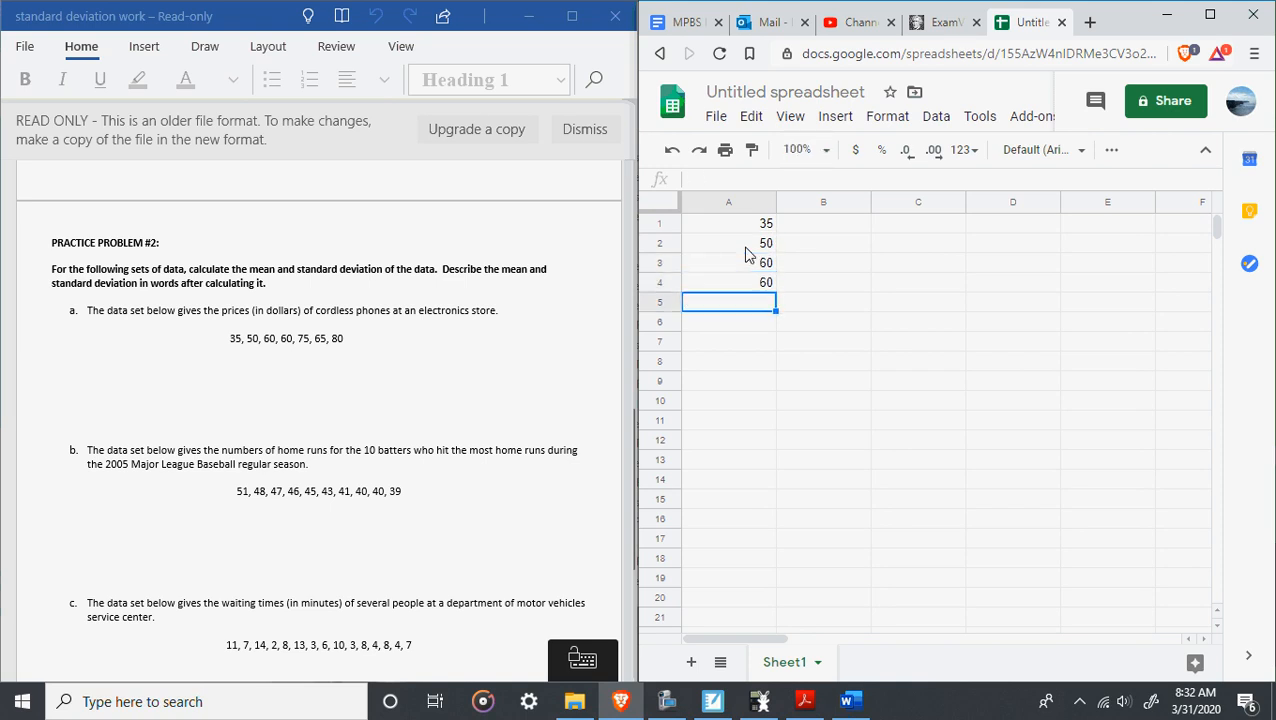
pyautogui.write('75')
pyautogui.press('Return')
pyautogui.write('65')
pyautogui.press('Return')
pyautogui.write('8')
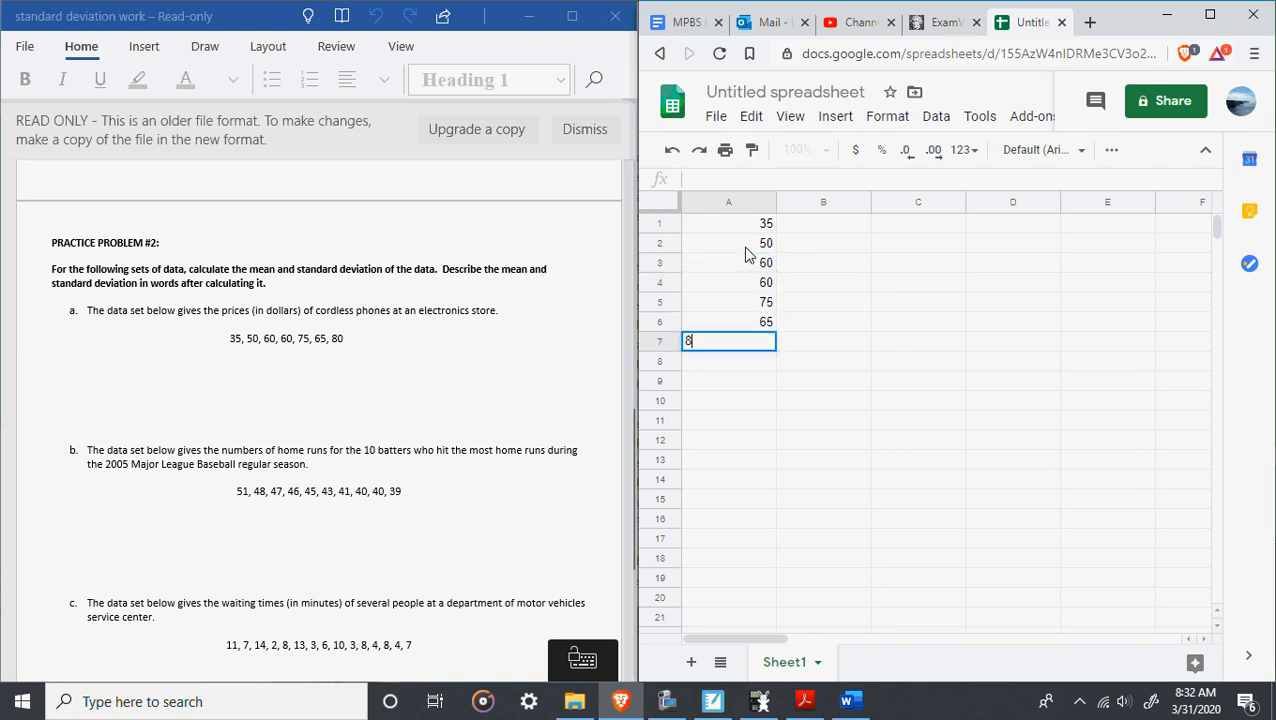
pyautogui.write('0')
pyautogui.press('Return')
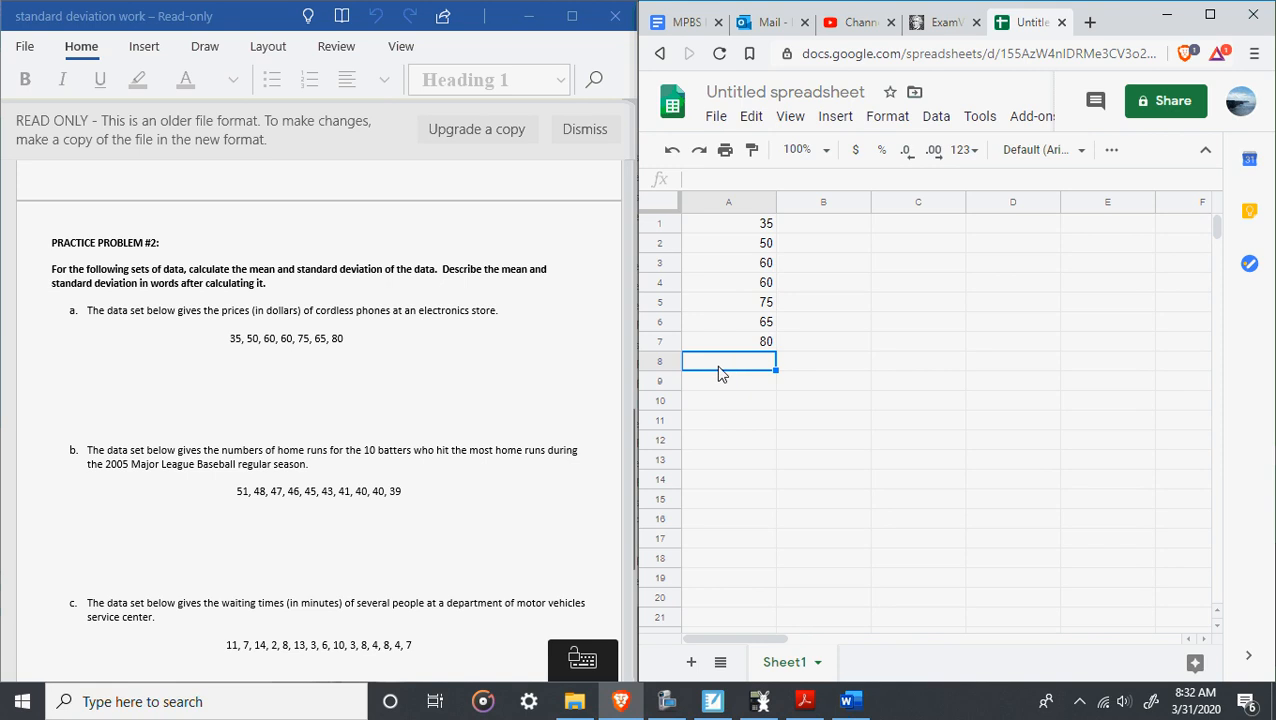
# Maximize the spreadsheet window and calculate the mean of A1:A7 in cell A8 with the AVERAGE function.
pyautogui.doubleClick(1124, 24)
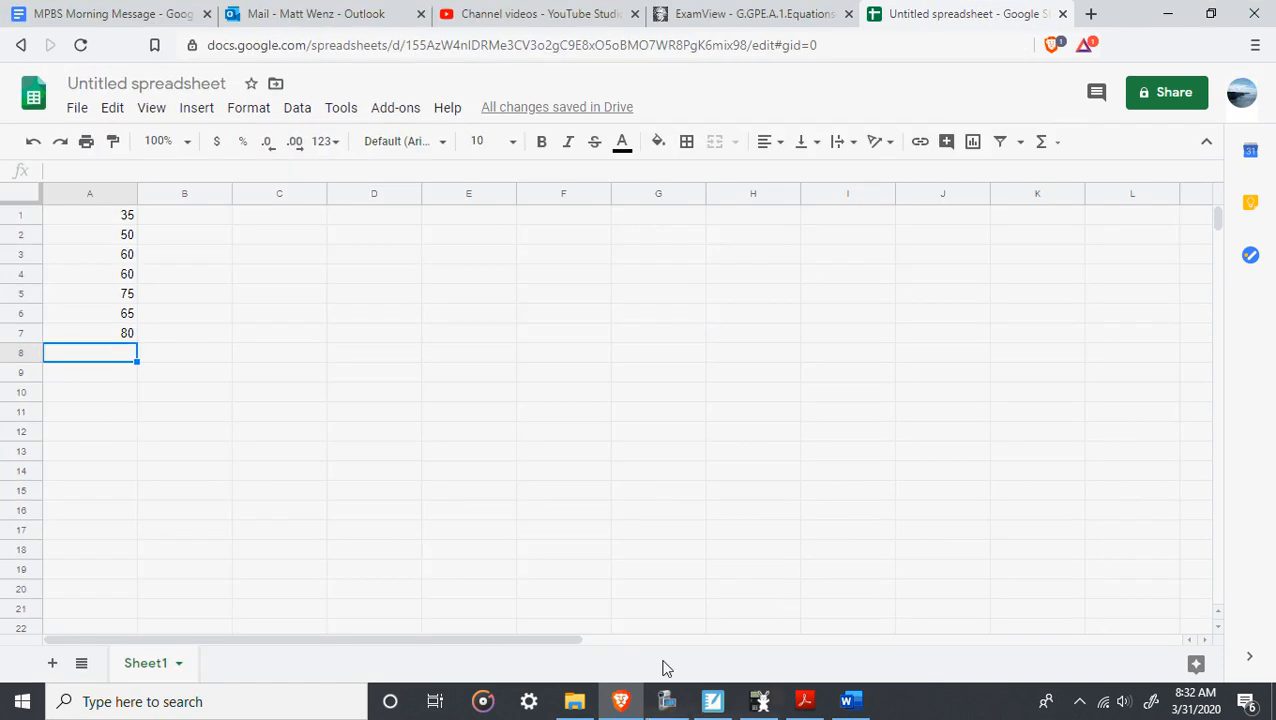
pyautogui.click(1060, 149)
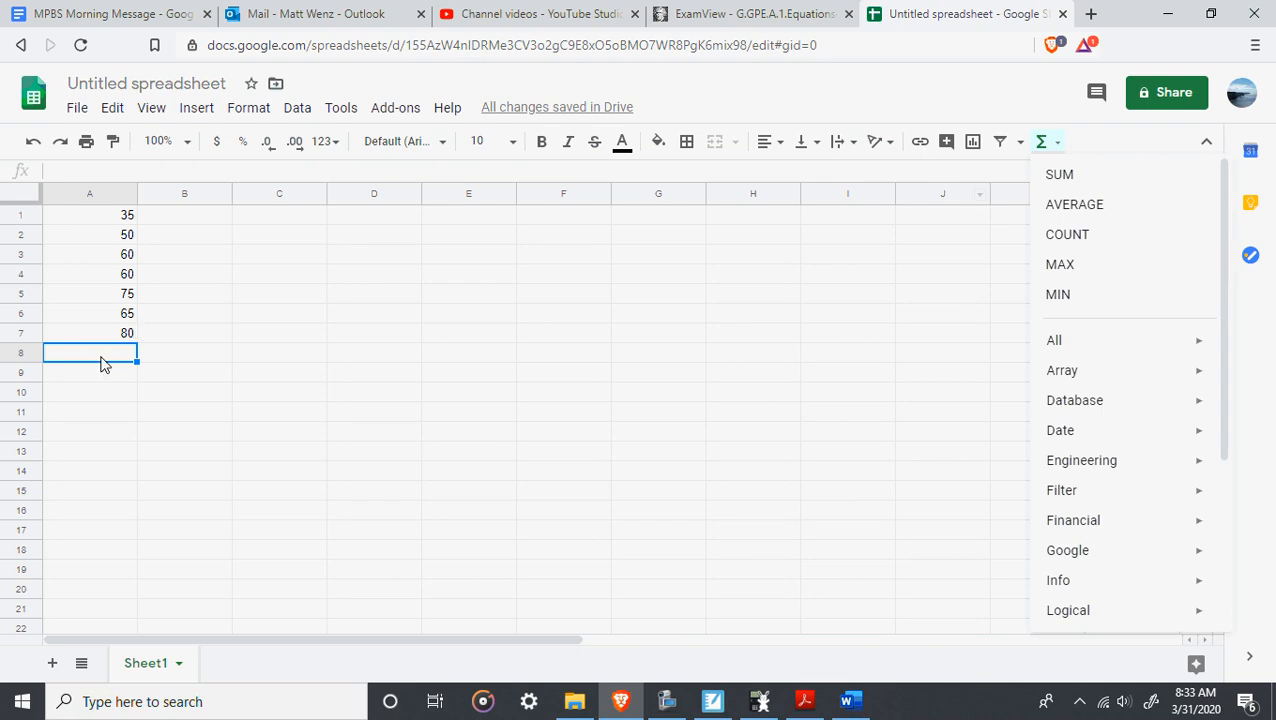
pyautogui.click(101, 363)
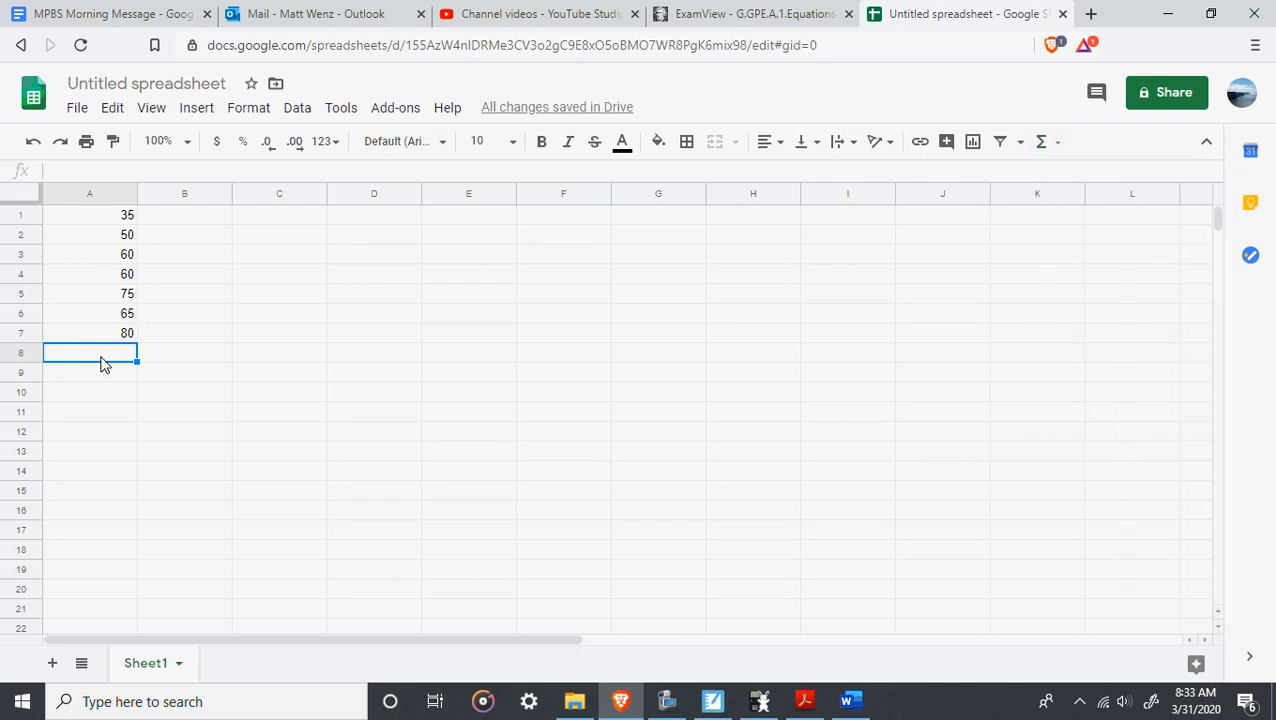
pyautogui.click(1056, 148)
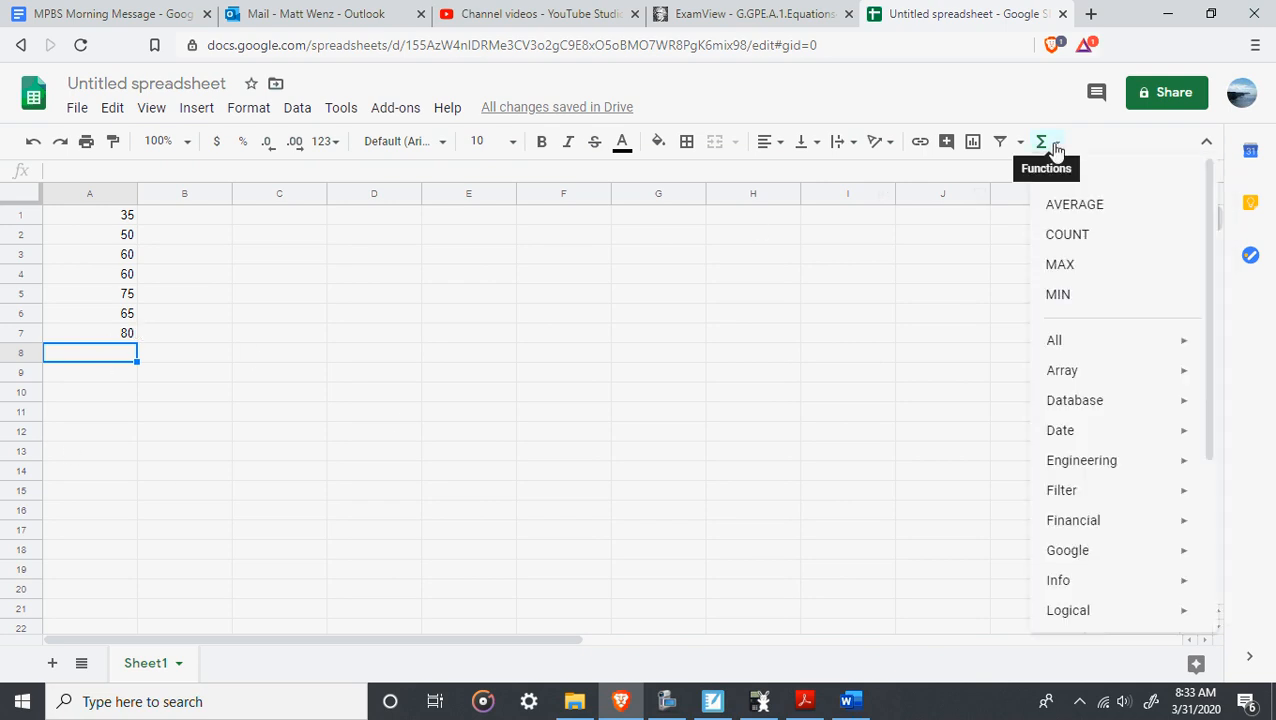
pyautogui.click(1064, 207)
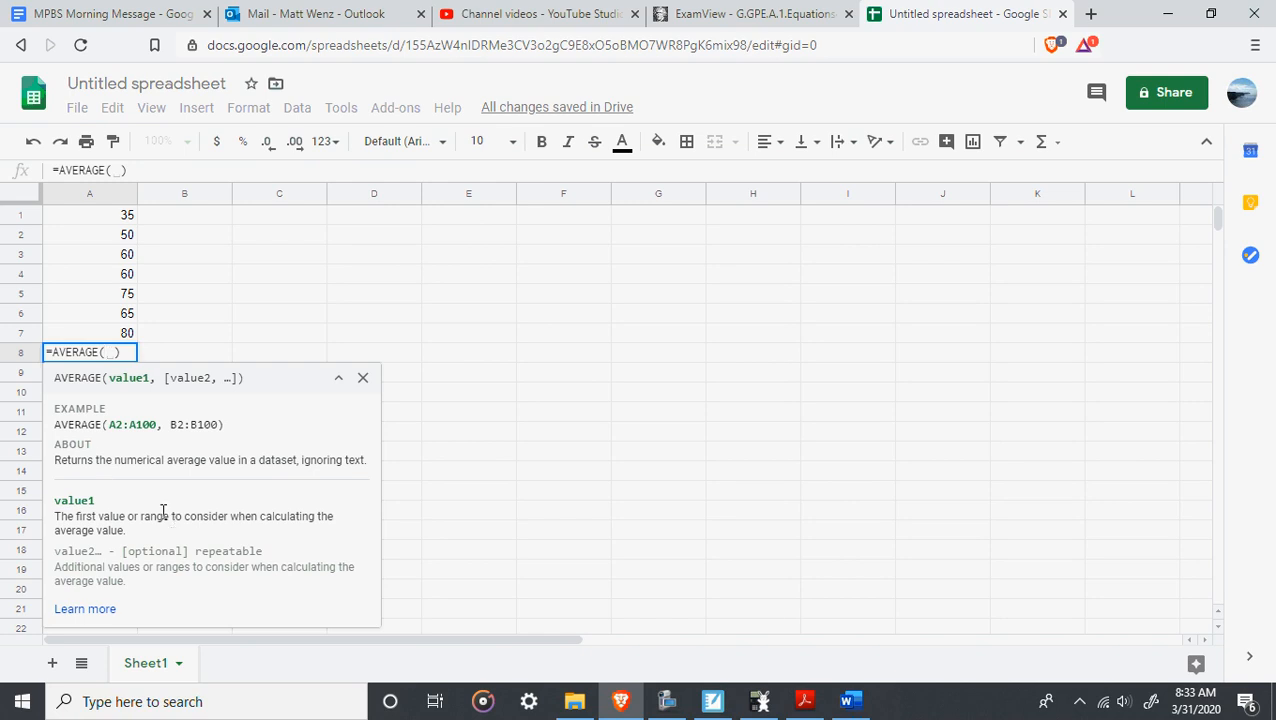
pyautogui.click(115, 221)
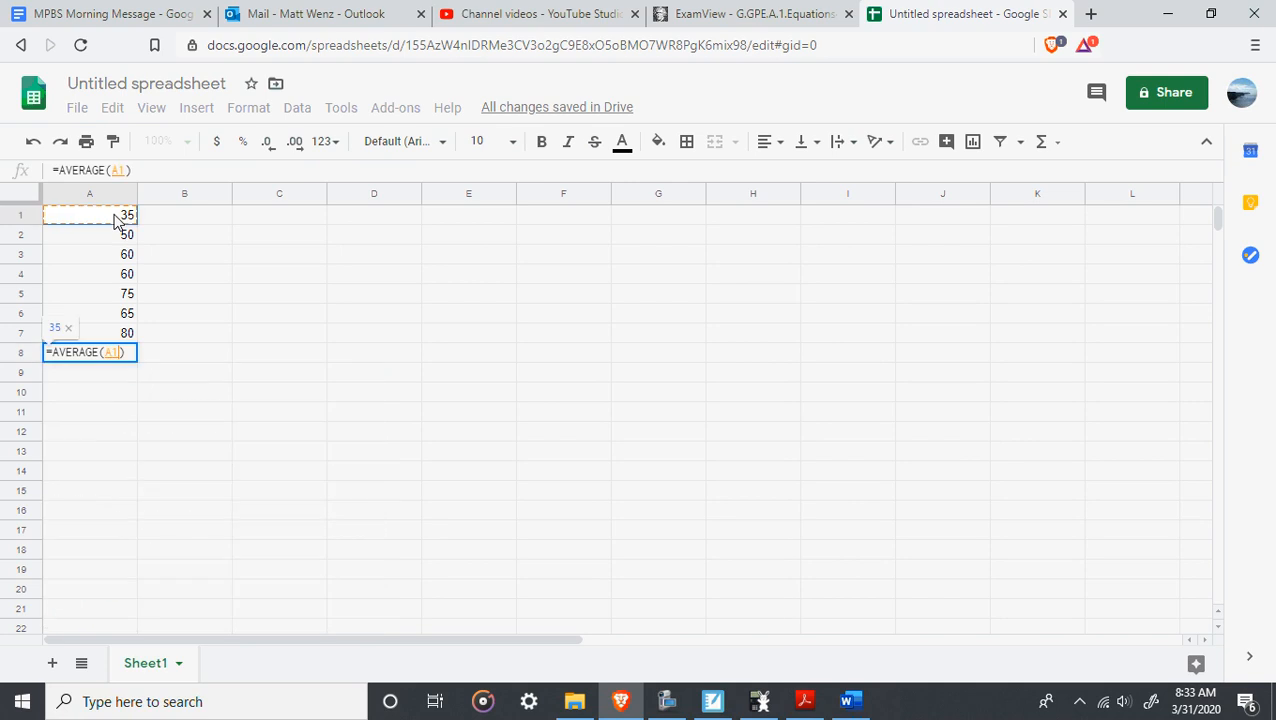
pyautogui.moveTo(116, 222); pyautogui.dragTo(110, 334)
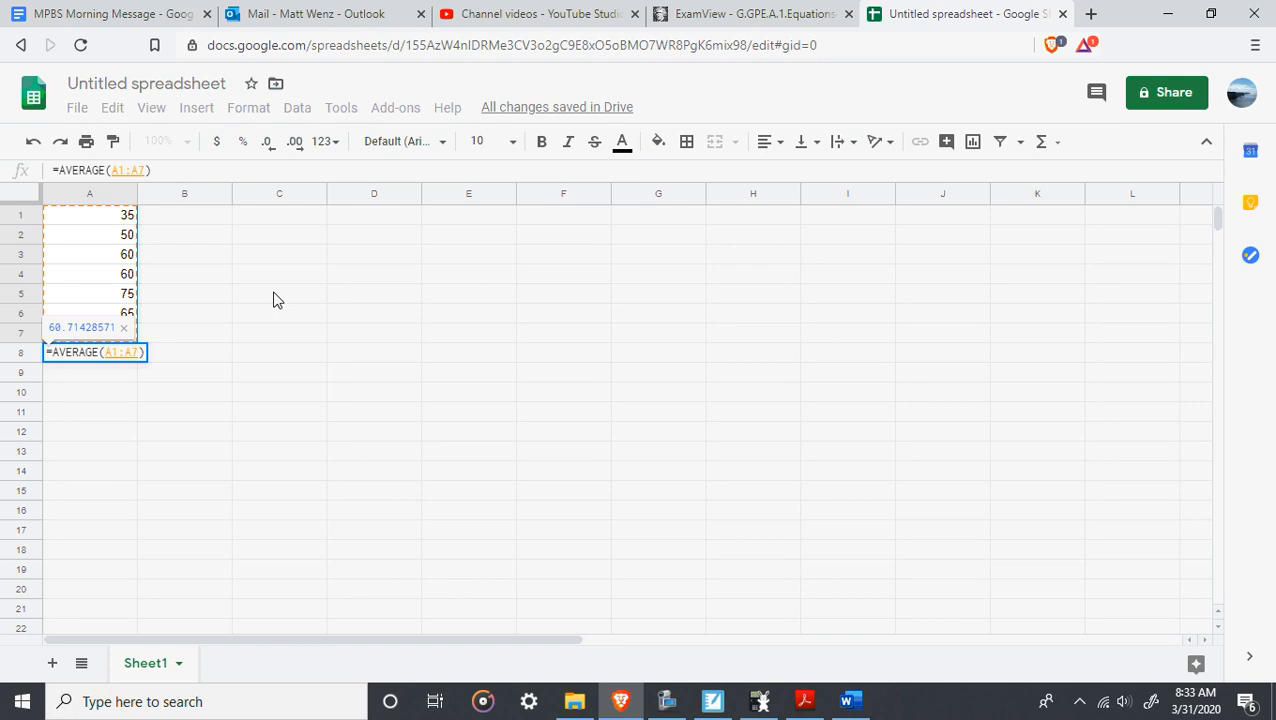
pyautogui.press('Return')
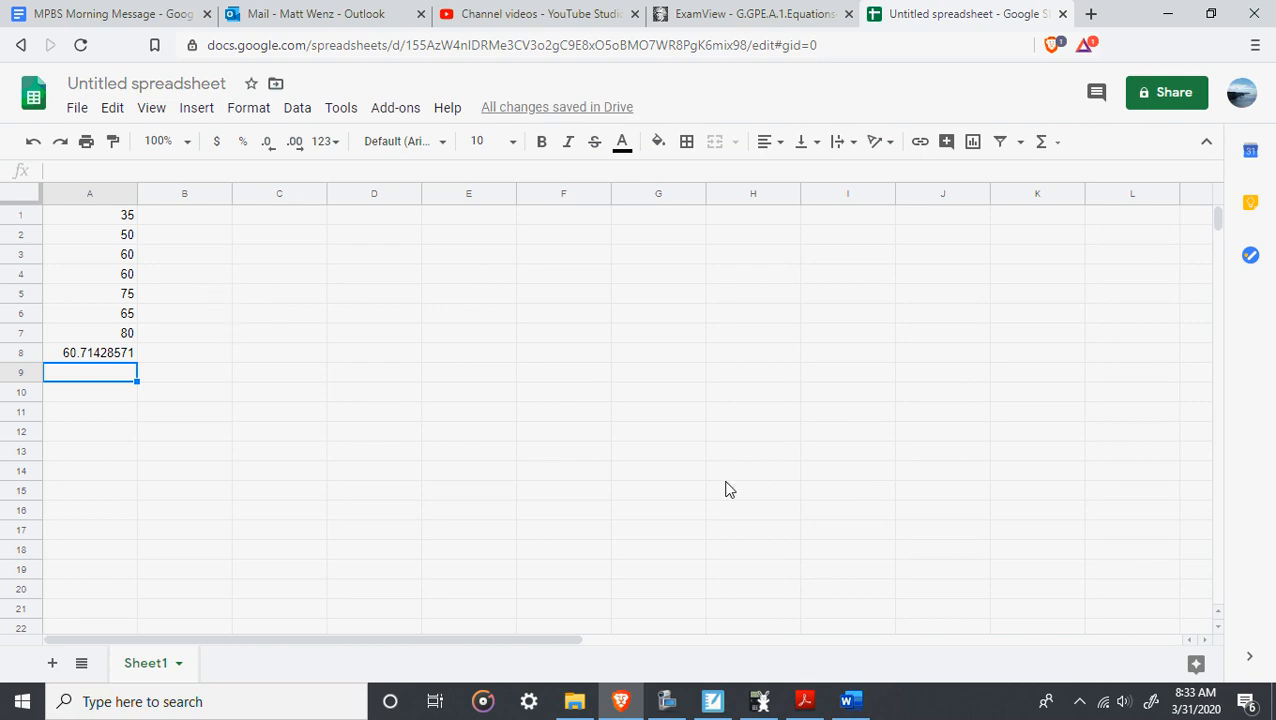
# Inspect the average formula in A8, and try the test values 70, 85, 100 and 0 in cells A3 to A6.
pyautogui.click(100, 354)
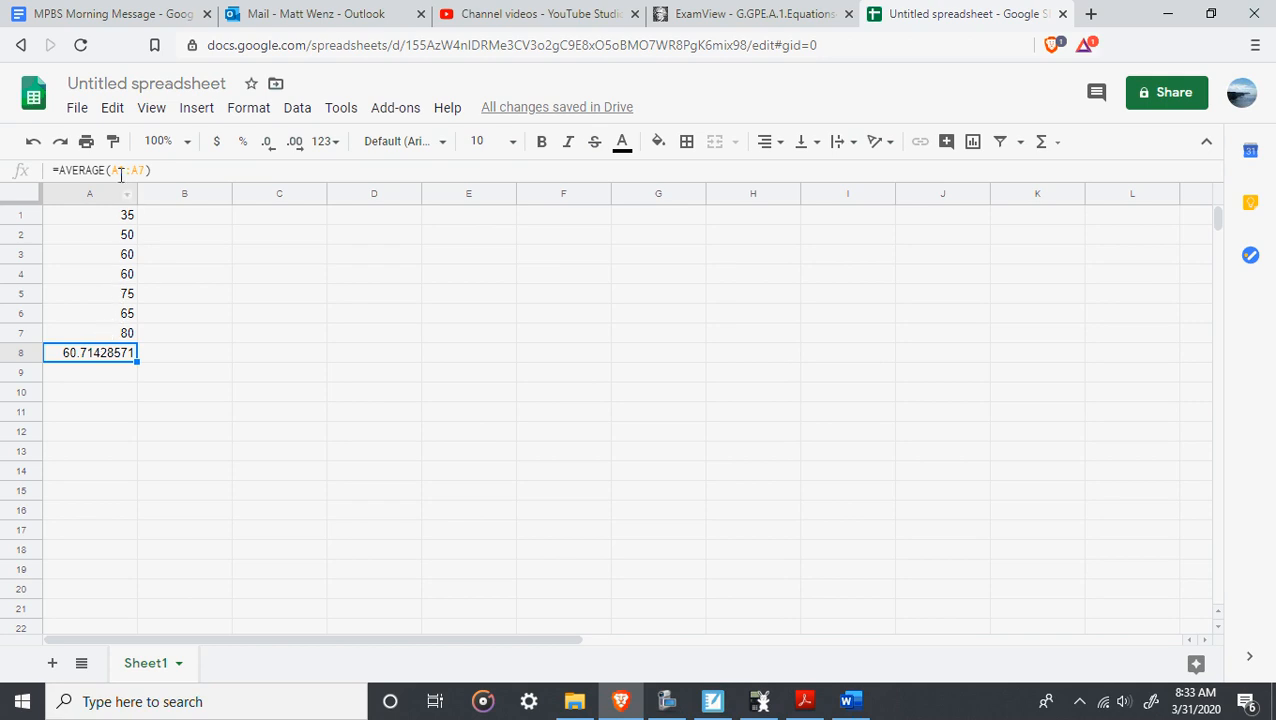
pyautogui.click(98, 260)
pyautogui.write('7')
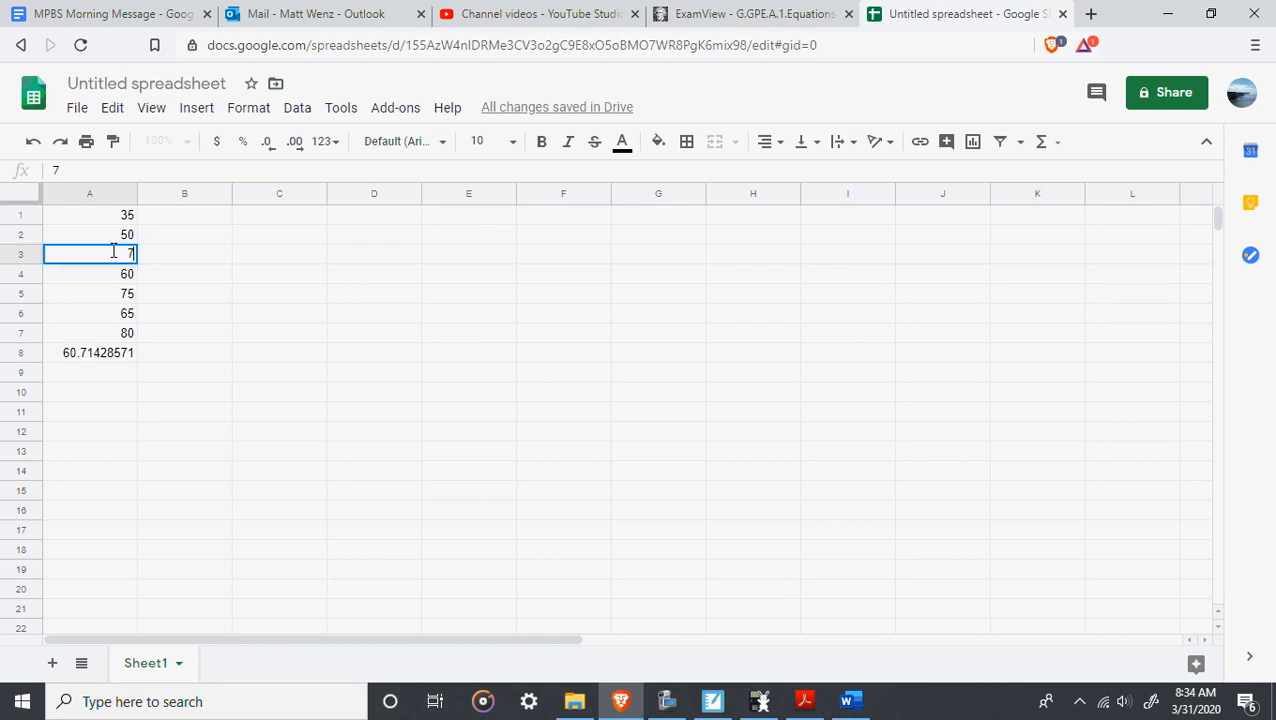
pyautogui.press('Return')
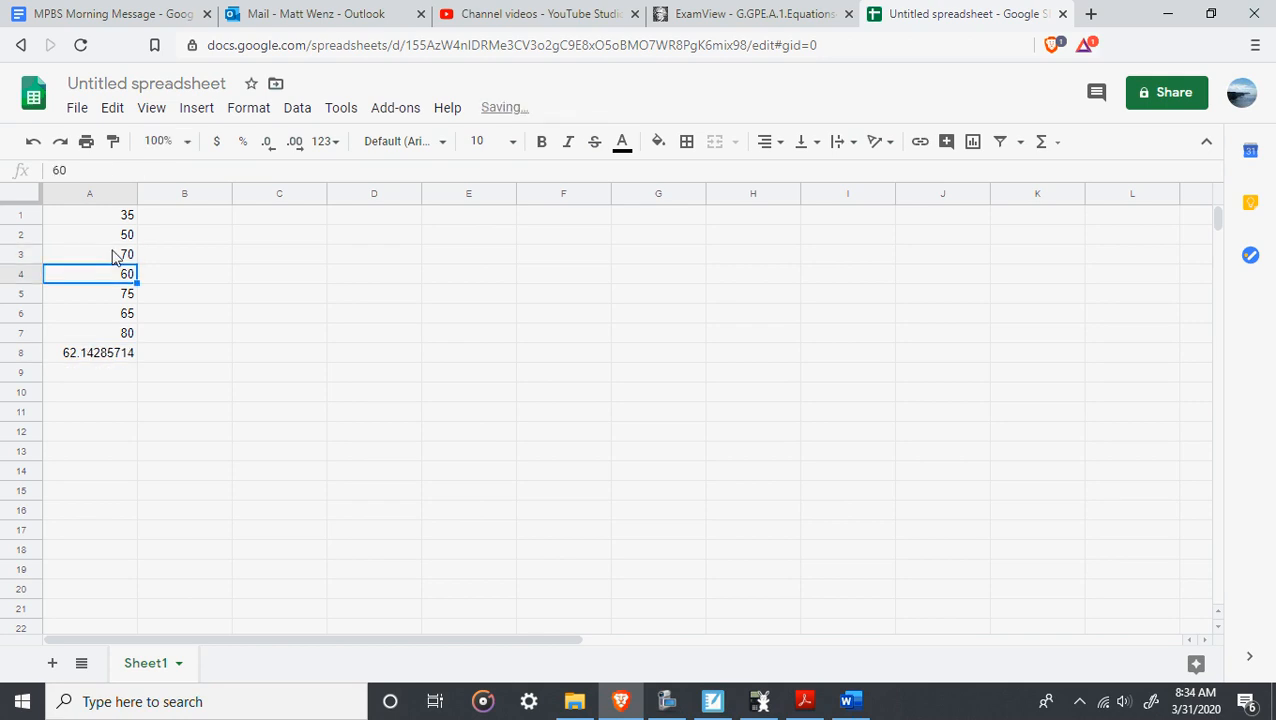
pyautogui.write('85')
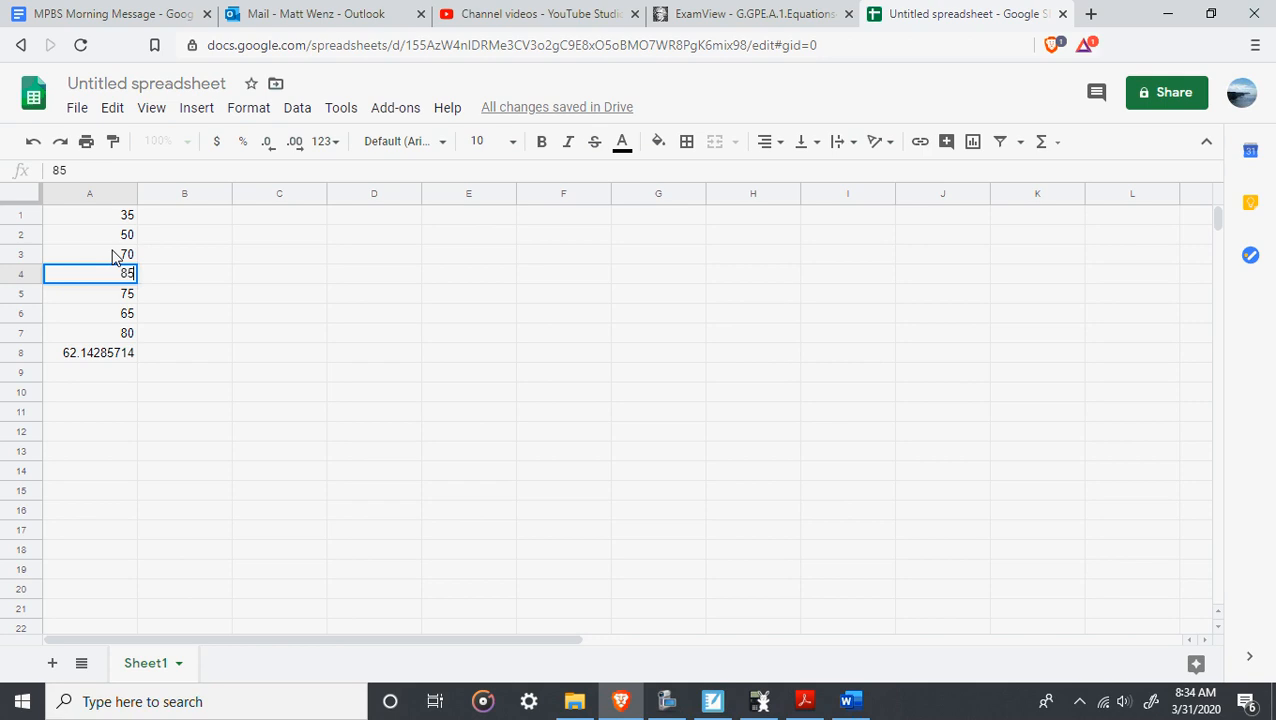
pyautogui.press('Return')
pyautogui.write('100')
pyautogui.press('Return')
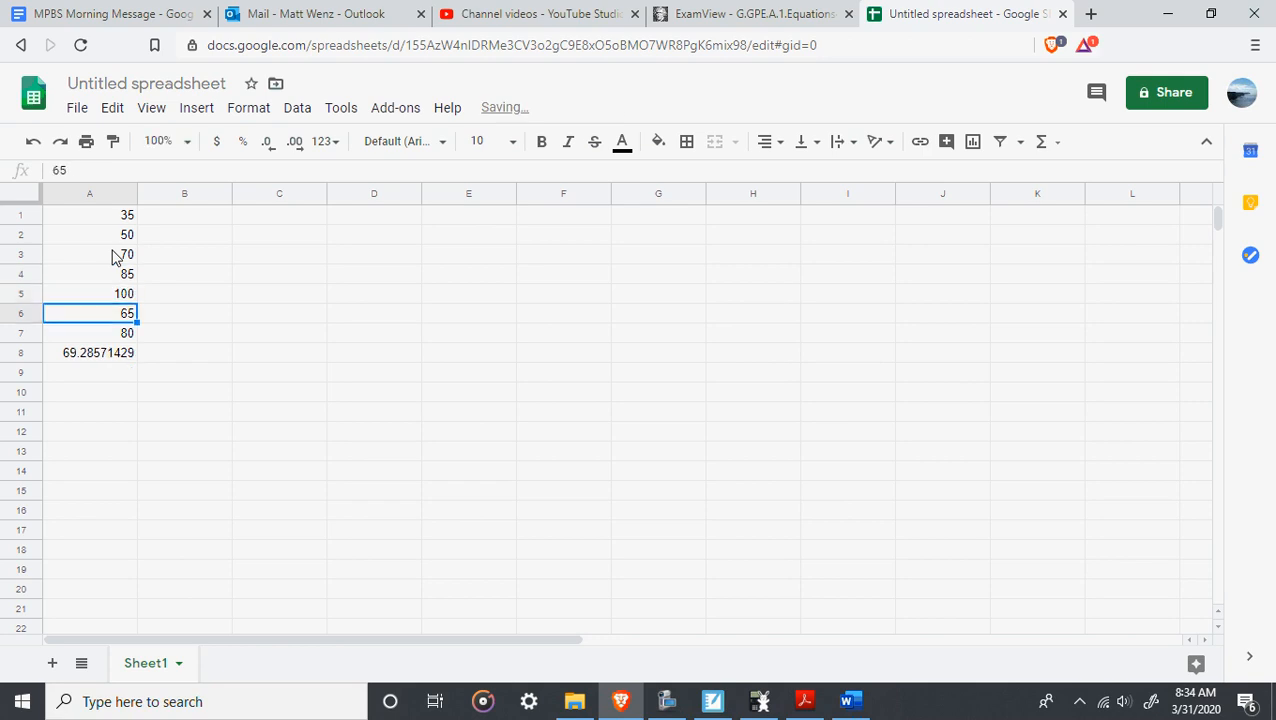
pyautogui.write('0')
pyautogui.press('Return')
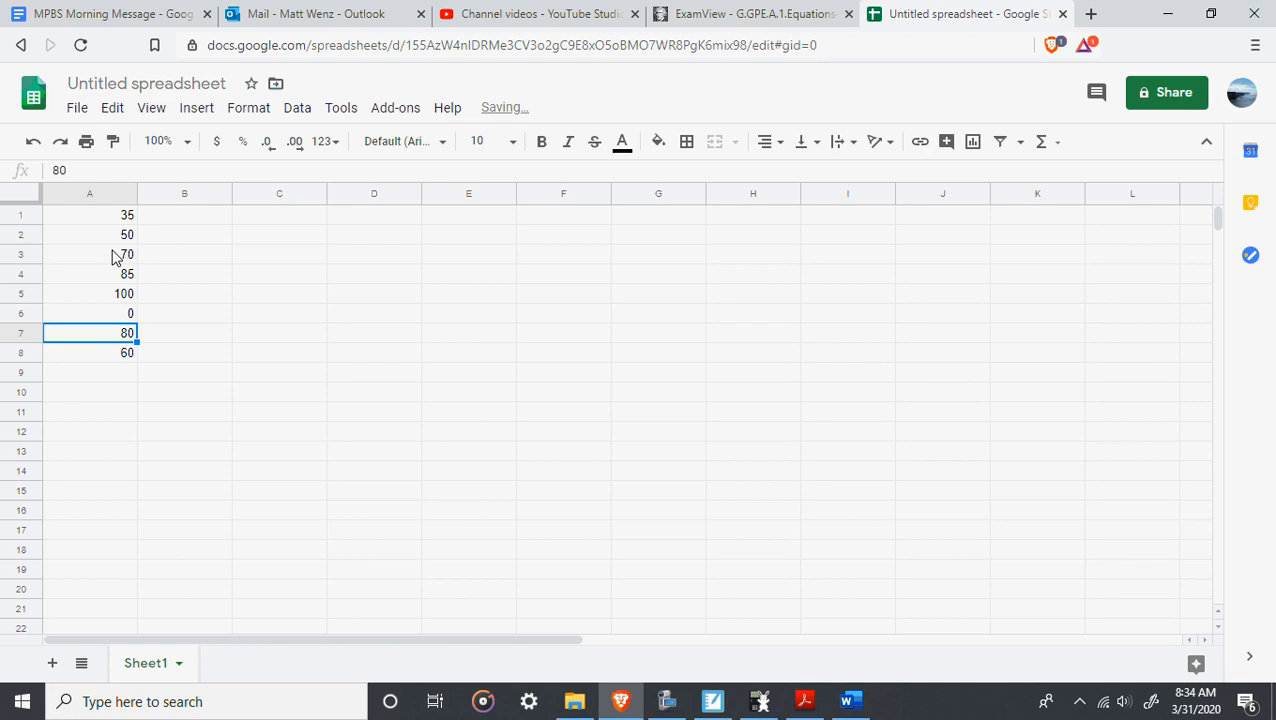
# Undo the test values in A3 to A6, keeping the average formula in A8.
pyautogui.press('Up')
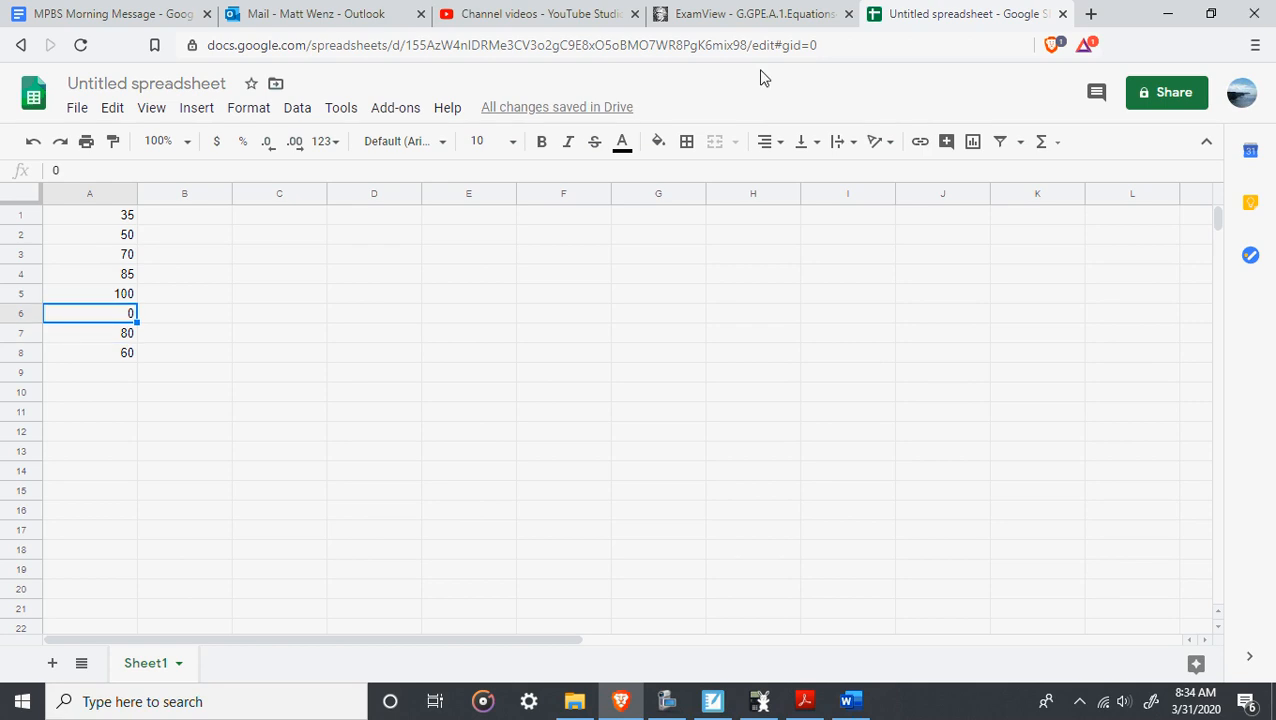
pyautogui.click(31, 147)
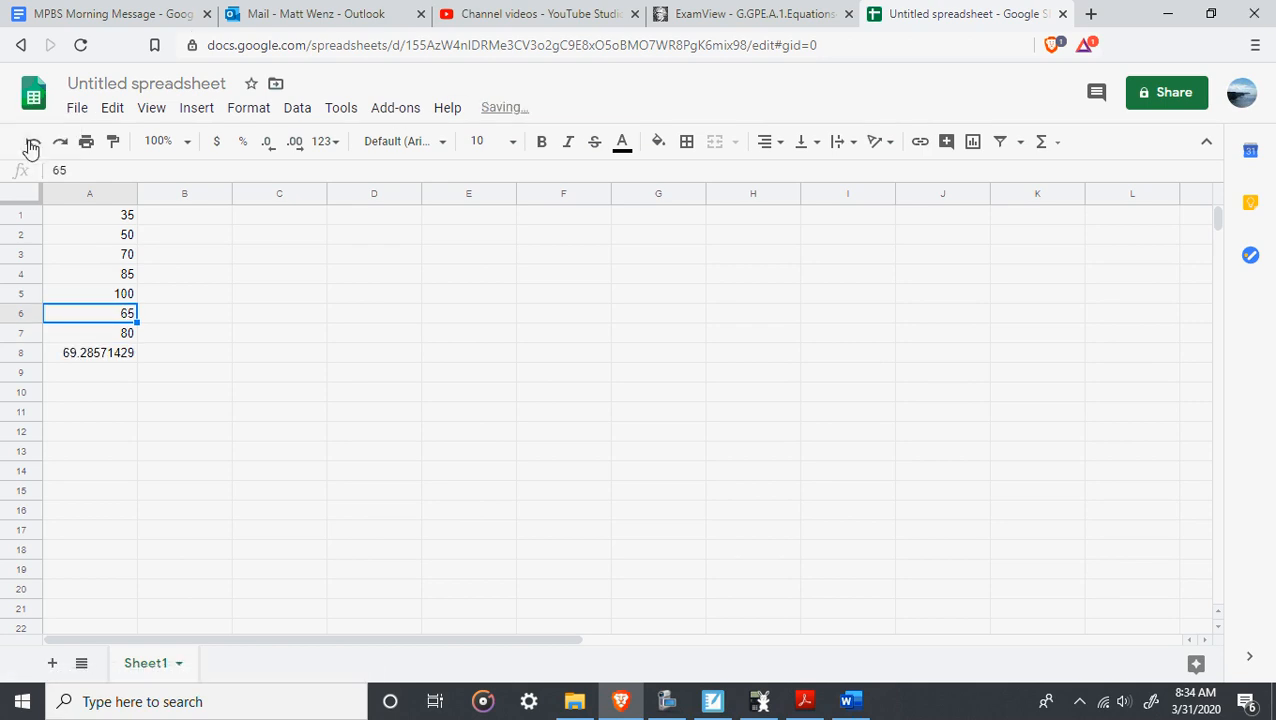
pyautogui.click(31, 147)
pyautogui.click(31, 147)
pyautogui.click(31, 147)
pyautogui.click(31, 147)
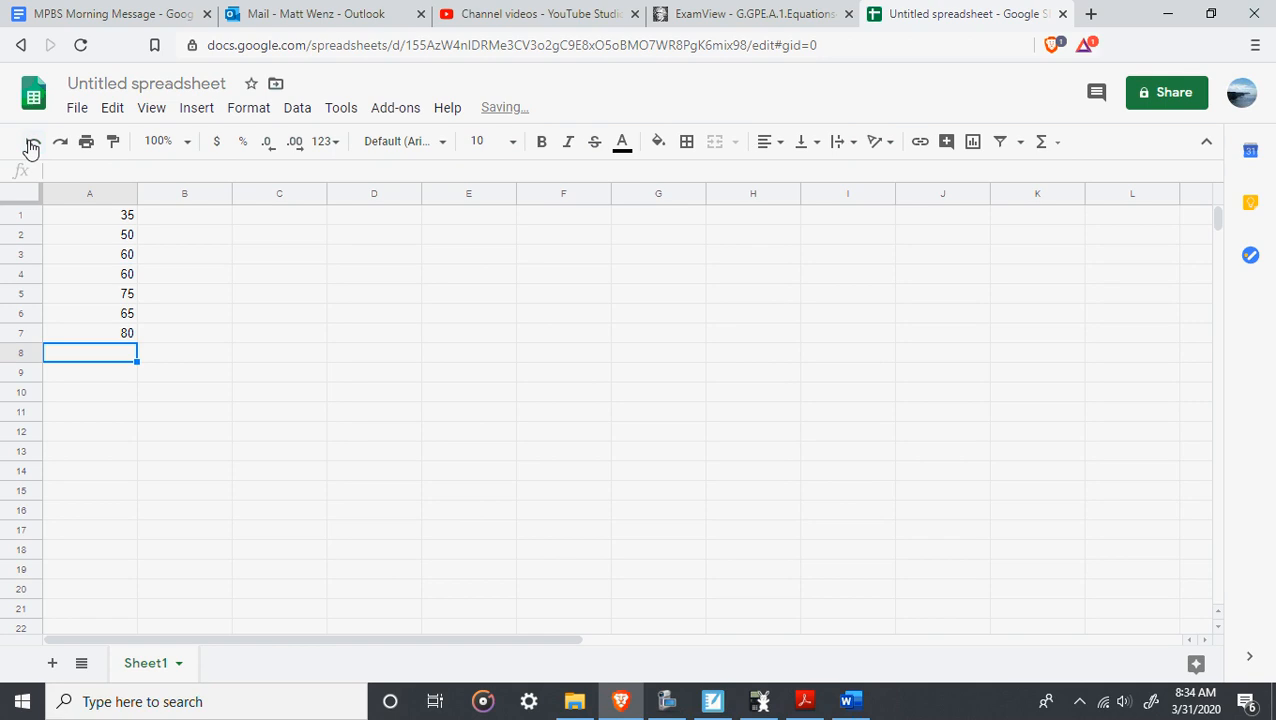
pyautogui.click(61, 146)
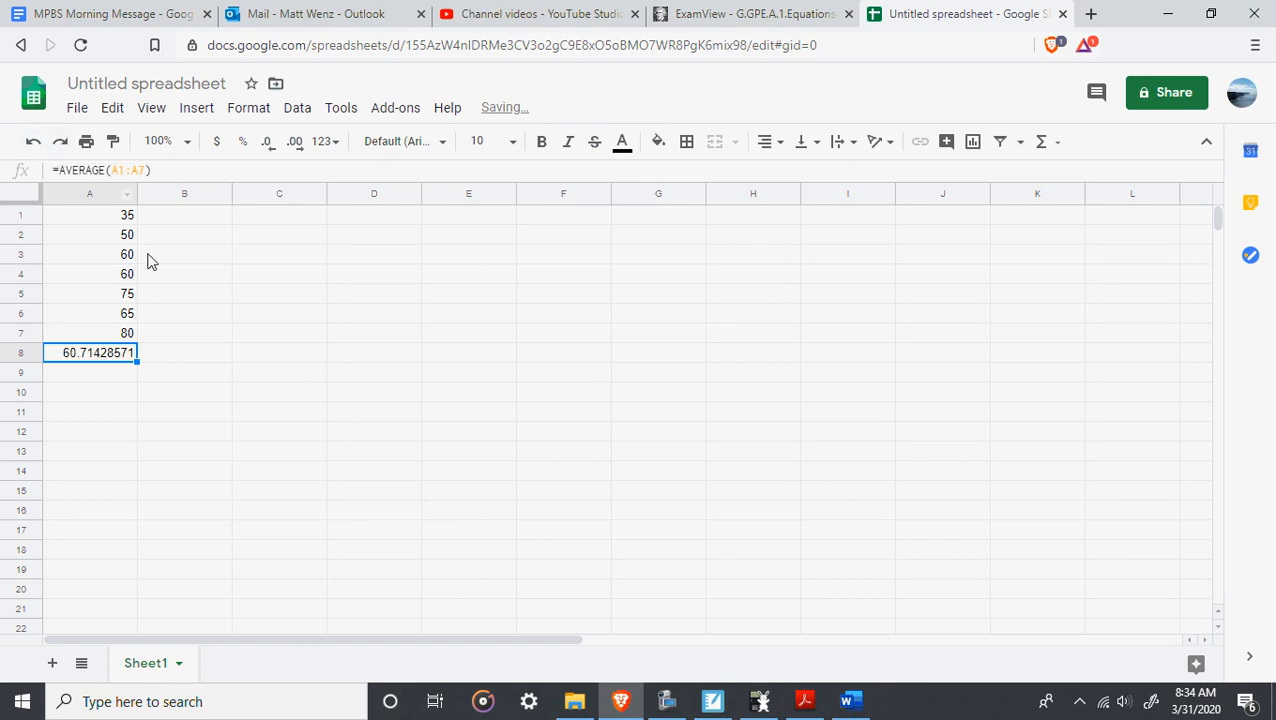
# Dock the spreadsheet window beside the worksheet document so that both data sources can be seen.
pyautogui.click(177, 220)
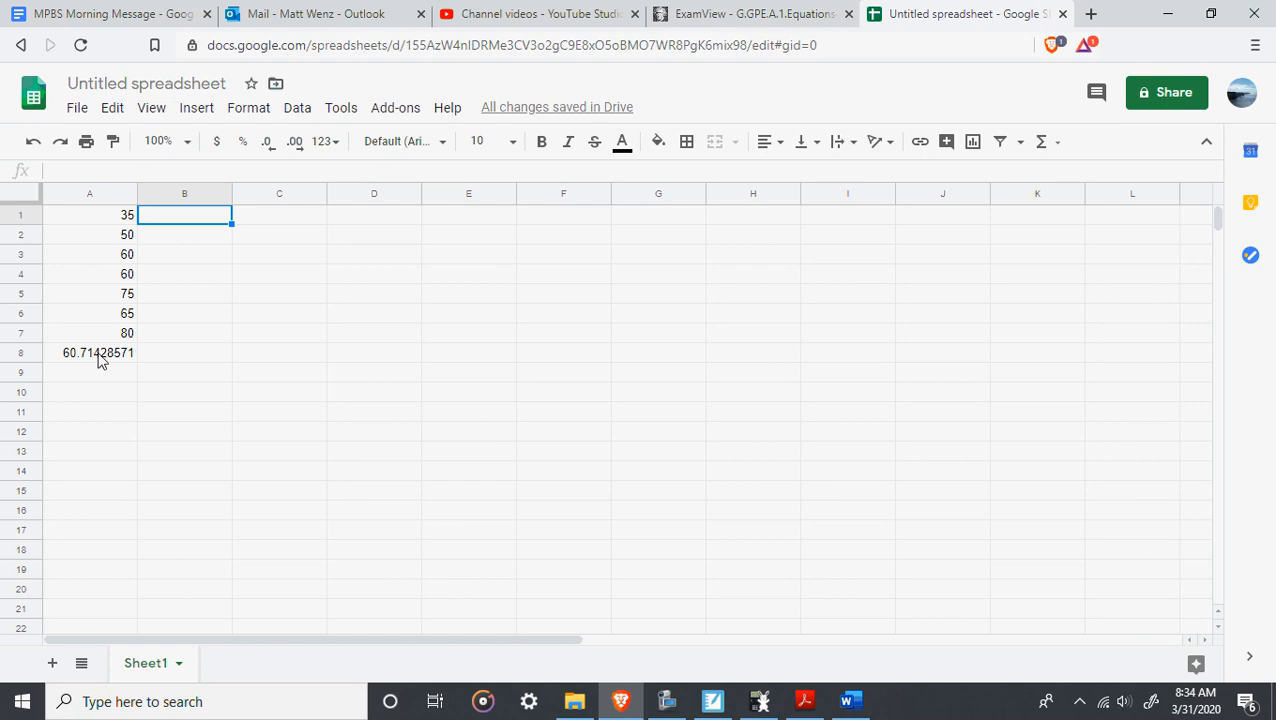
pyautogui.moveTo(1115, 8); pyautogui.dragTo(1270, 42)
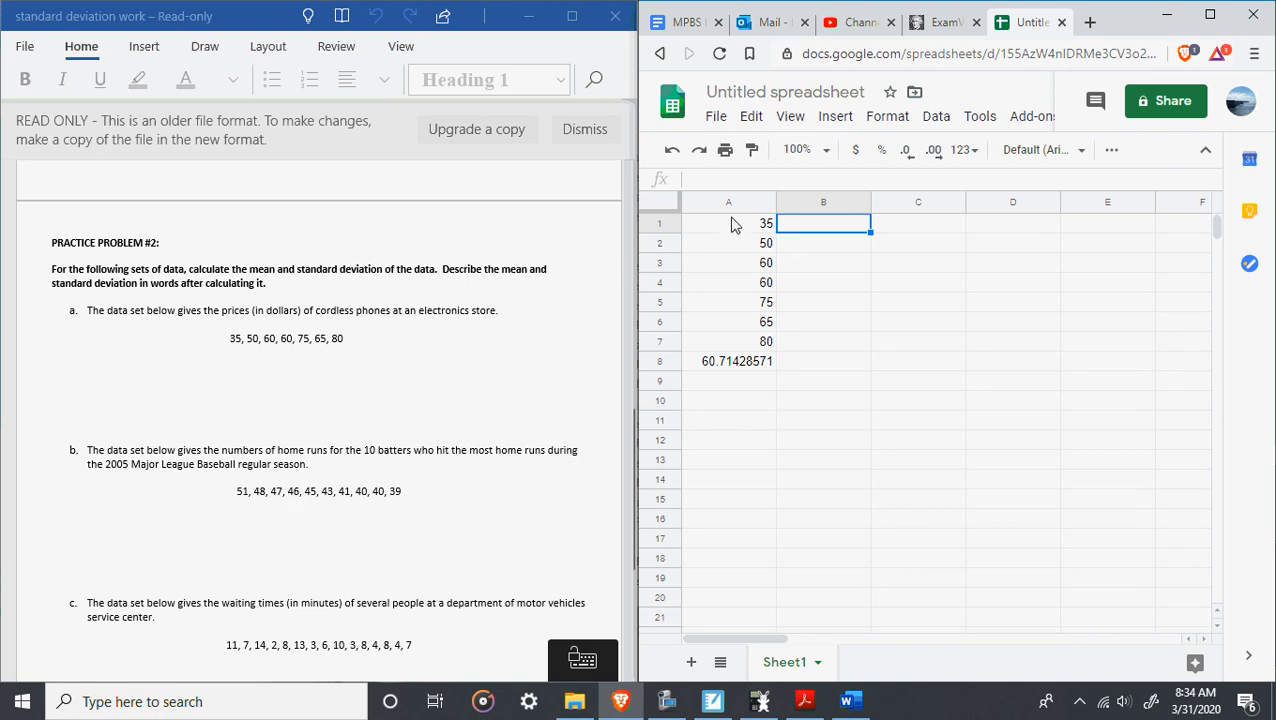
# Insert a row above the average in row 8 and enter 0 in the new cell A8.
pyautogui.click(659, 359)
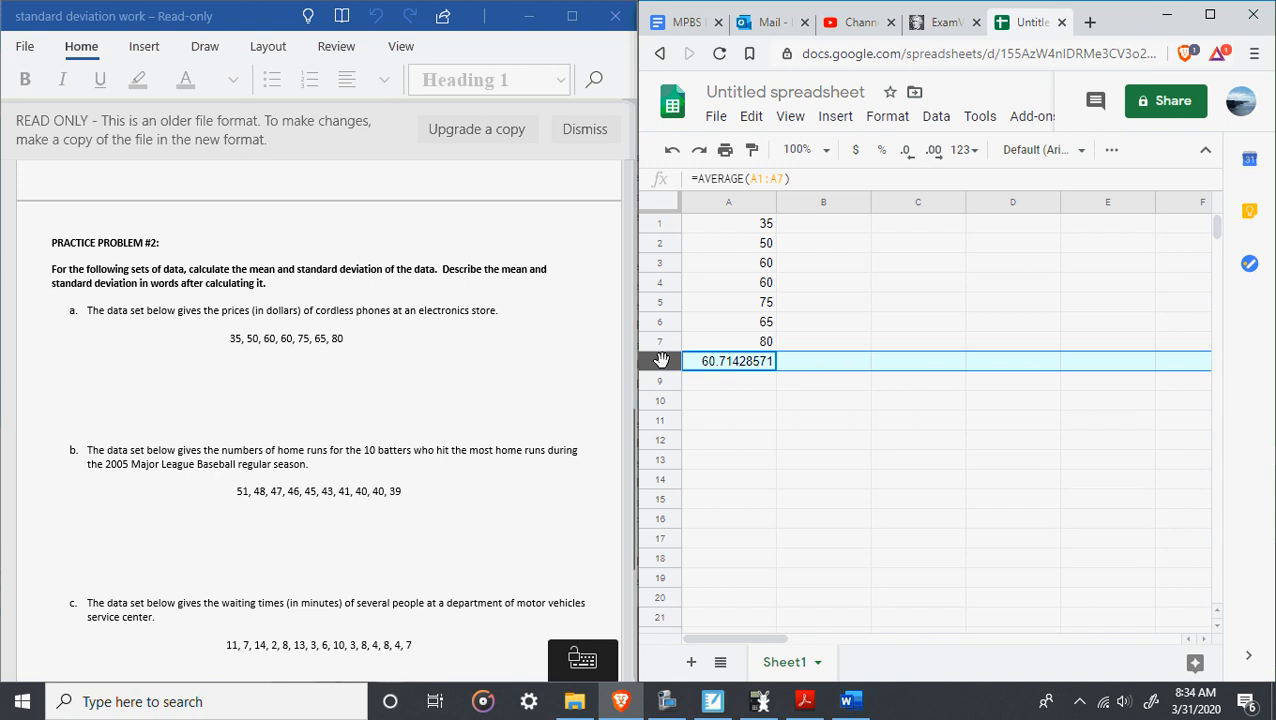
pyautogui.rightClick(661, 360)
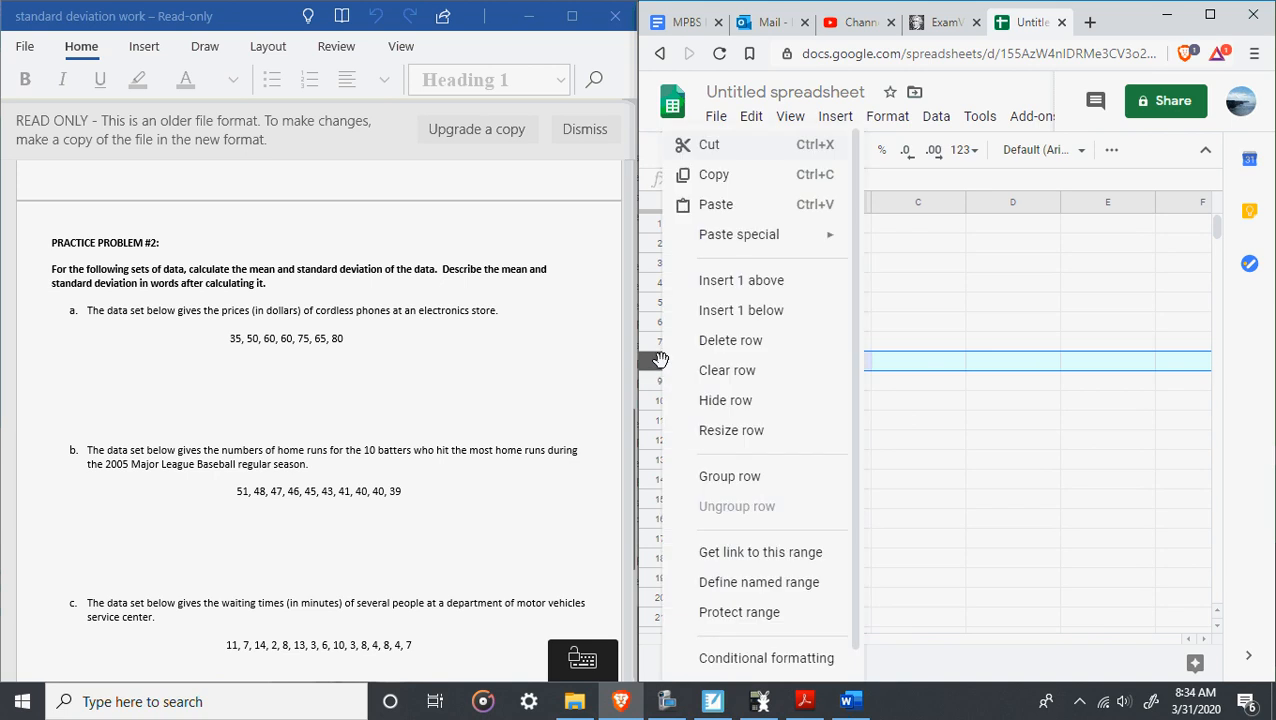
pyautogui.click(741, 290)
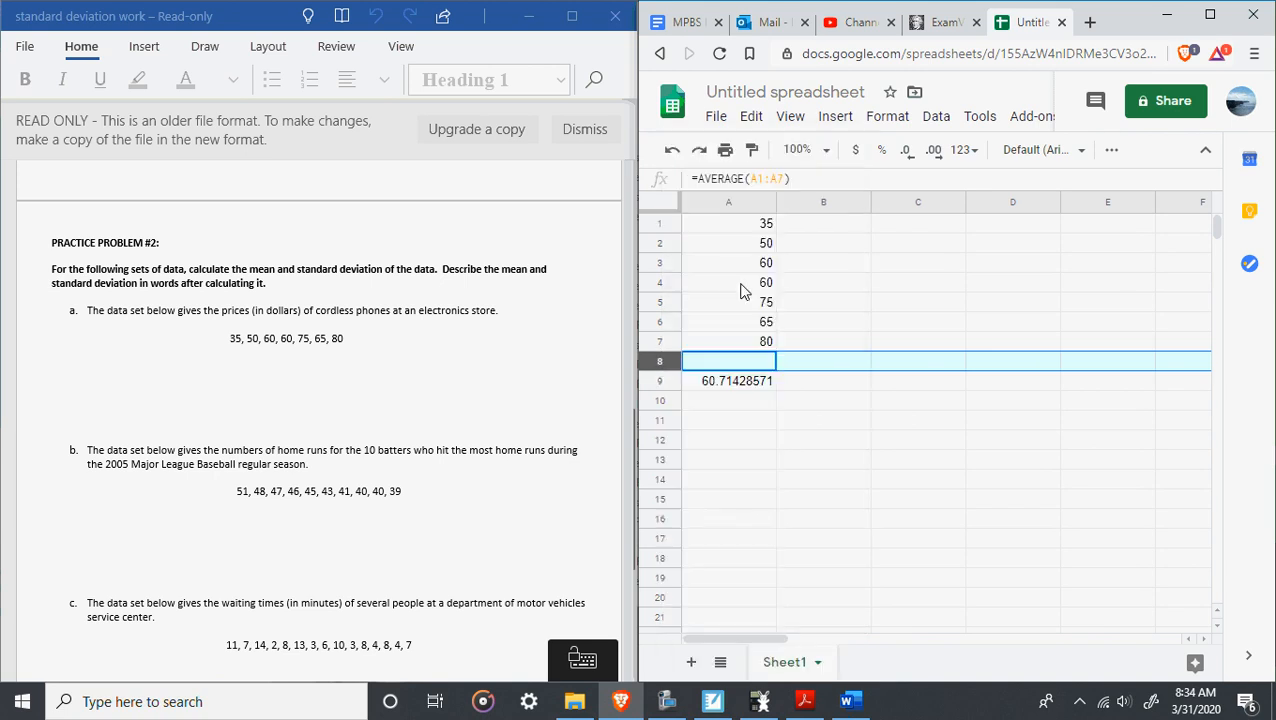
pyautogui.click(801, 385)
pyautogui.click(724, 361)
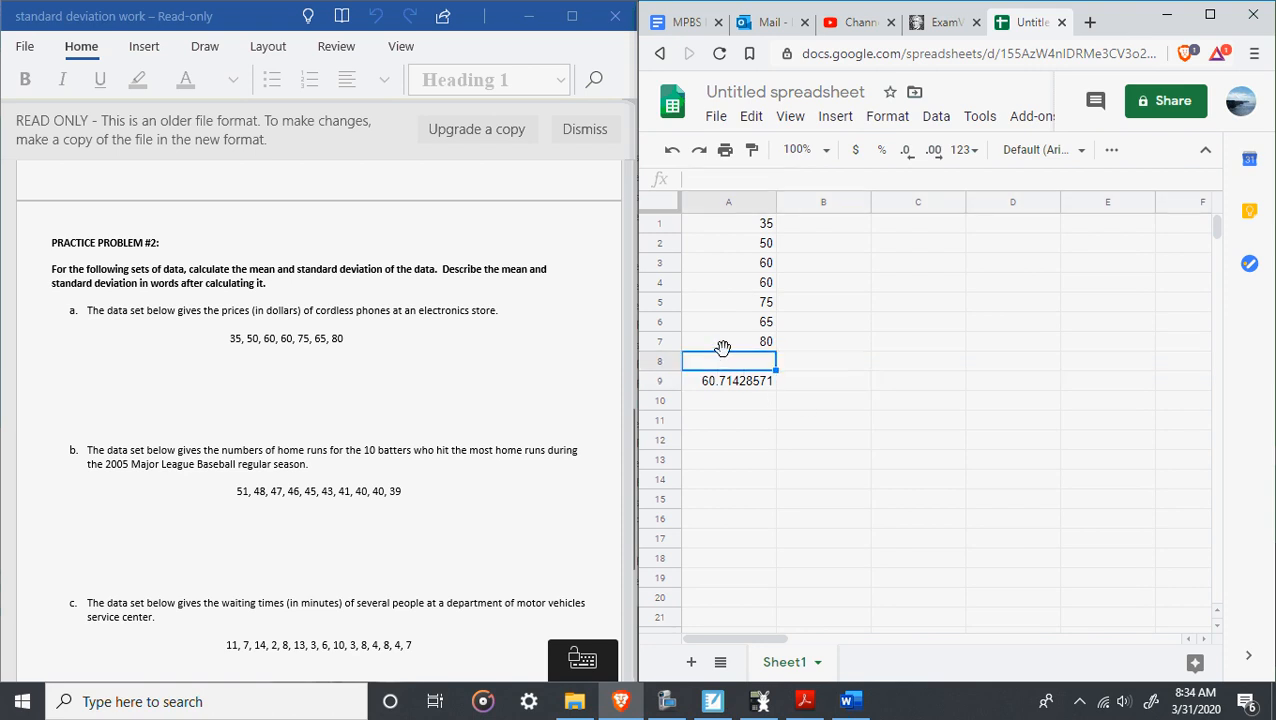
pyautogui.write('0')
pyautogui.press('Return')
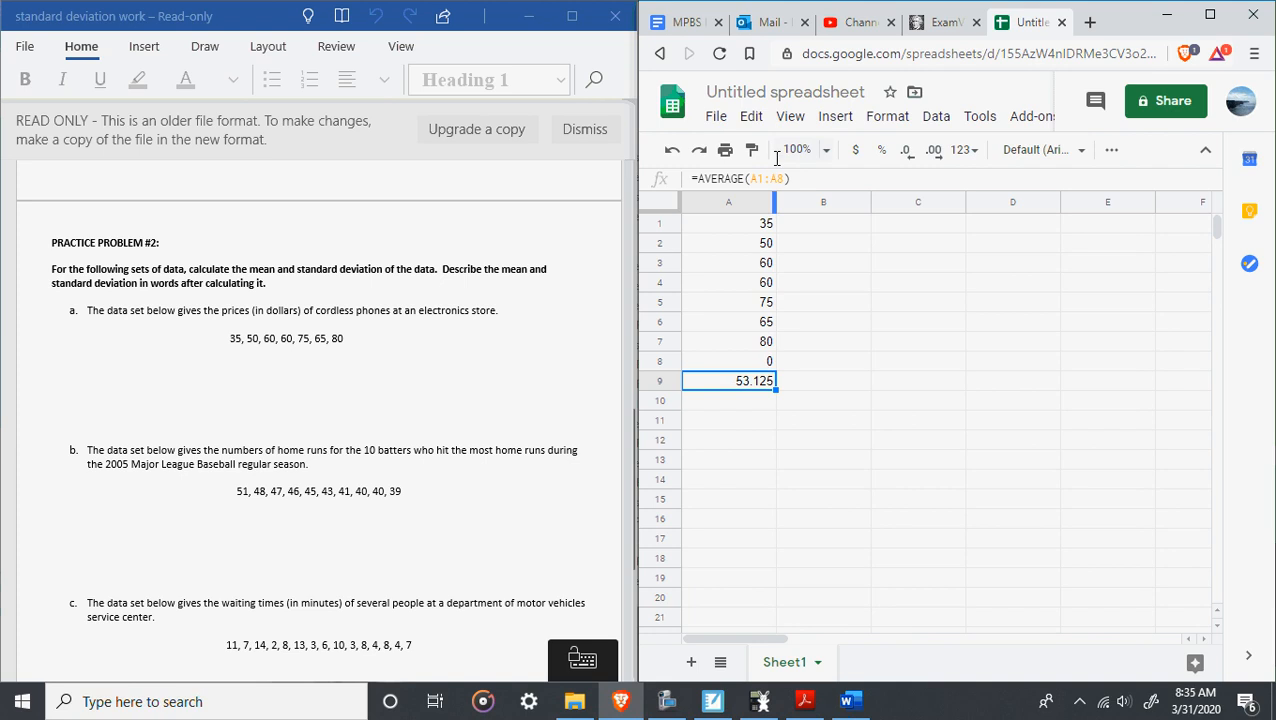
# Insert three empty rows between the 0 in A8 and the average formula.
pyautogui.click(748, 366)
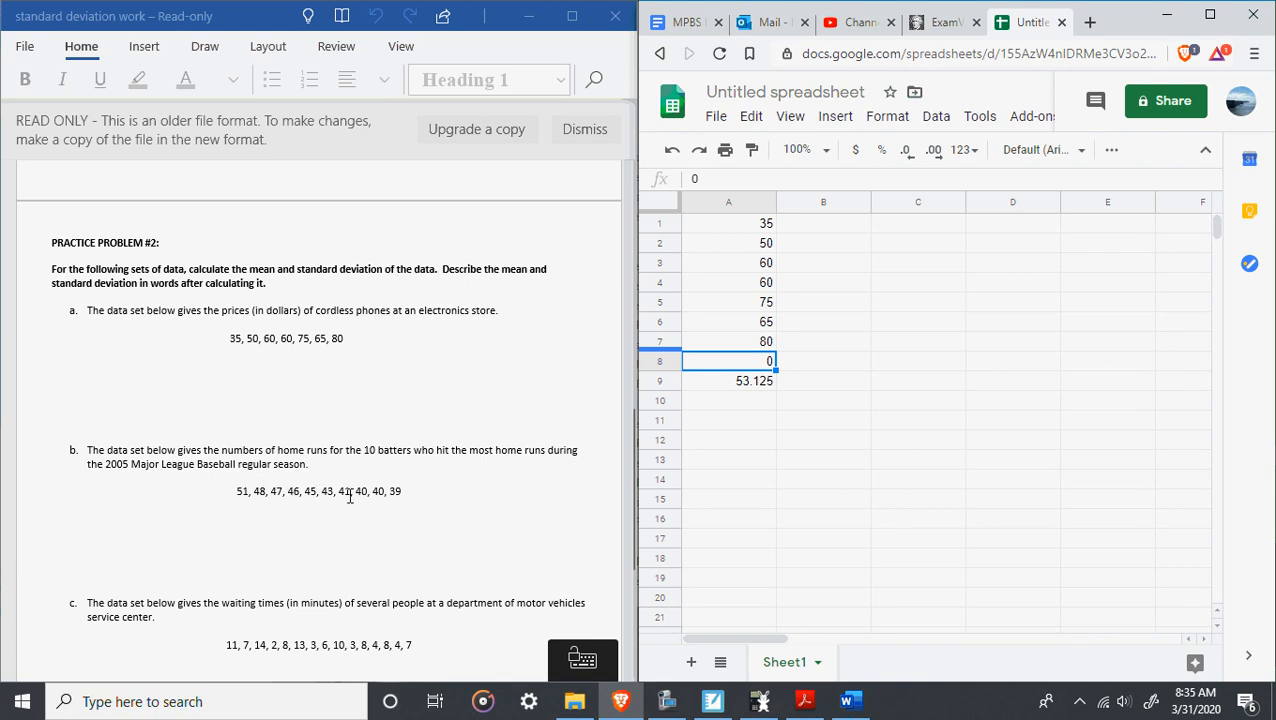
pyautogui.click(662, 382)
pyautogui.rightClick(668, 386)
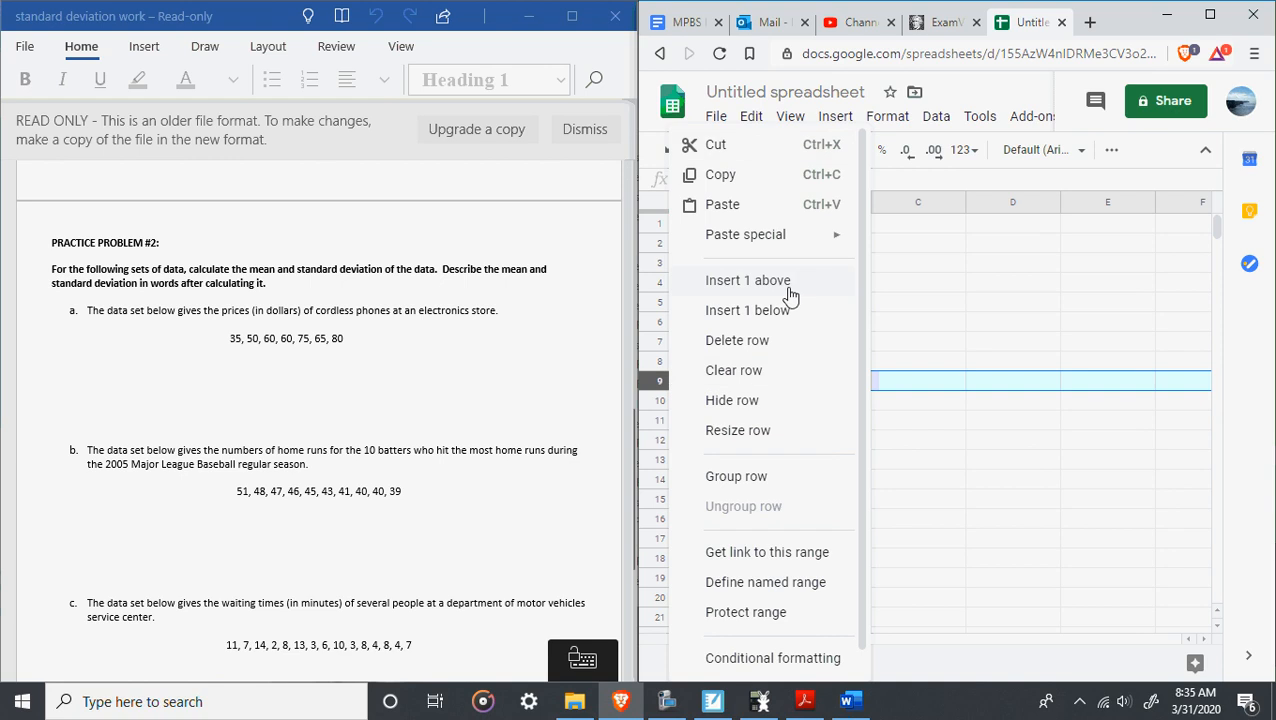
pyautogui.click(770, 283)
pyautogui.rightClick(670, 403)
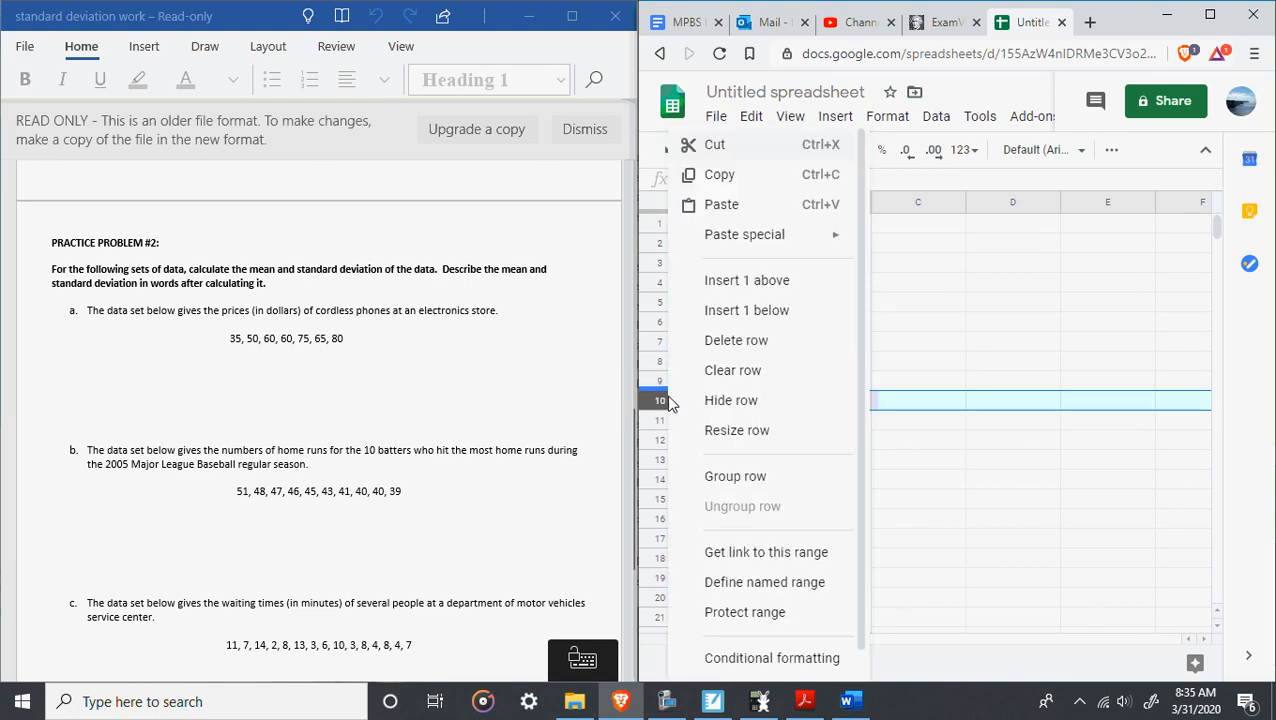
pyautogui.click(645, 280)
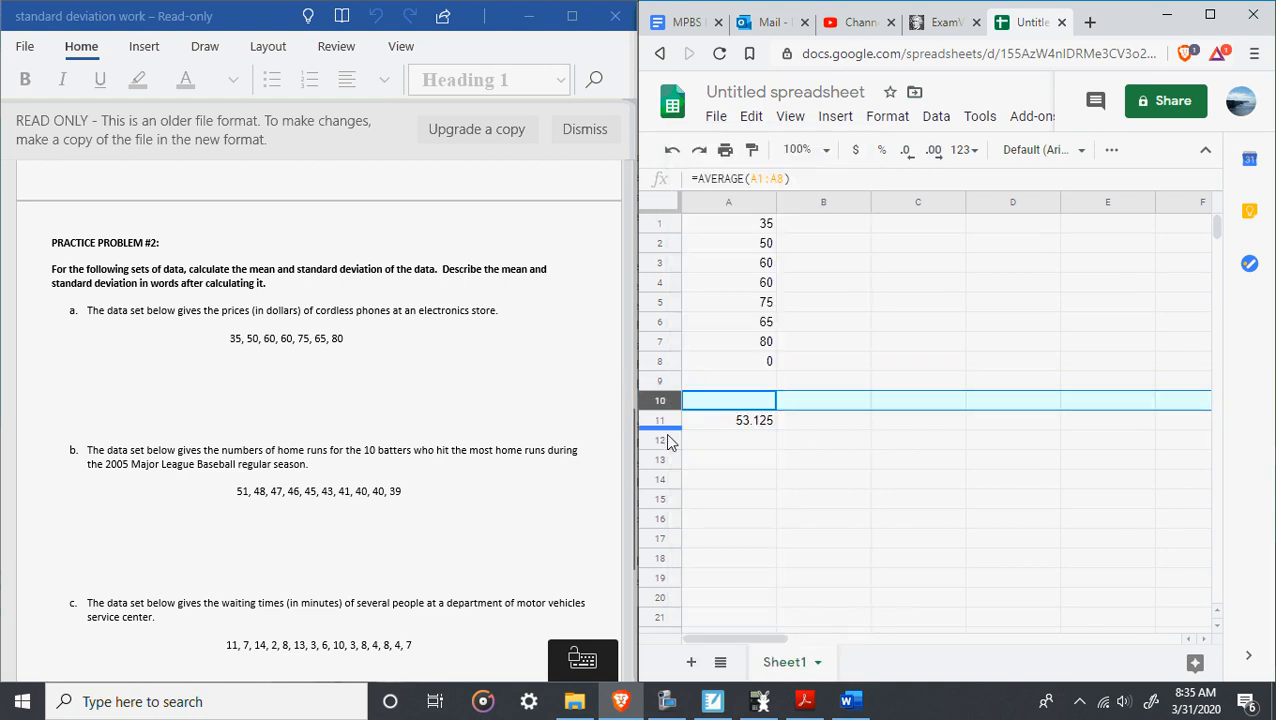
pyautogui.rightClick(659, 430)
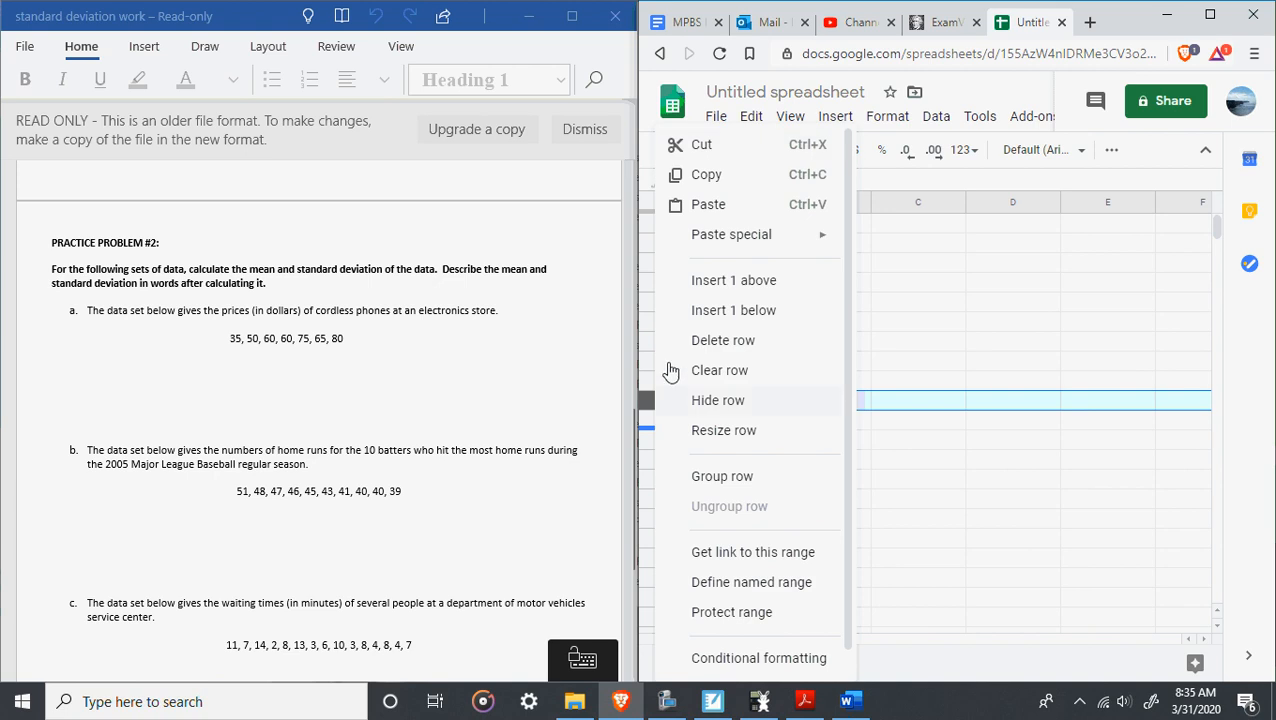
pyautogui.click(692, 289)
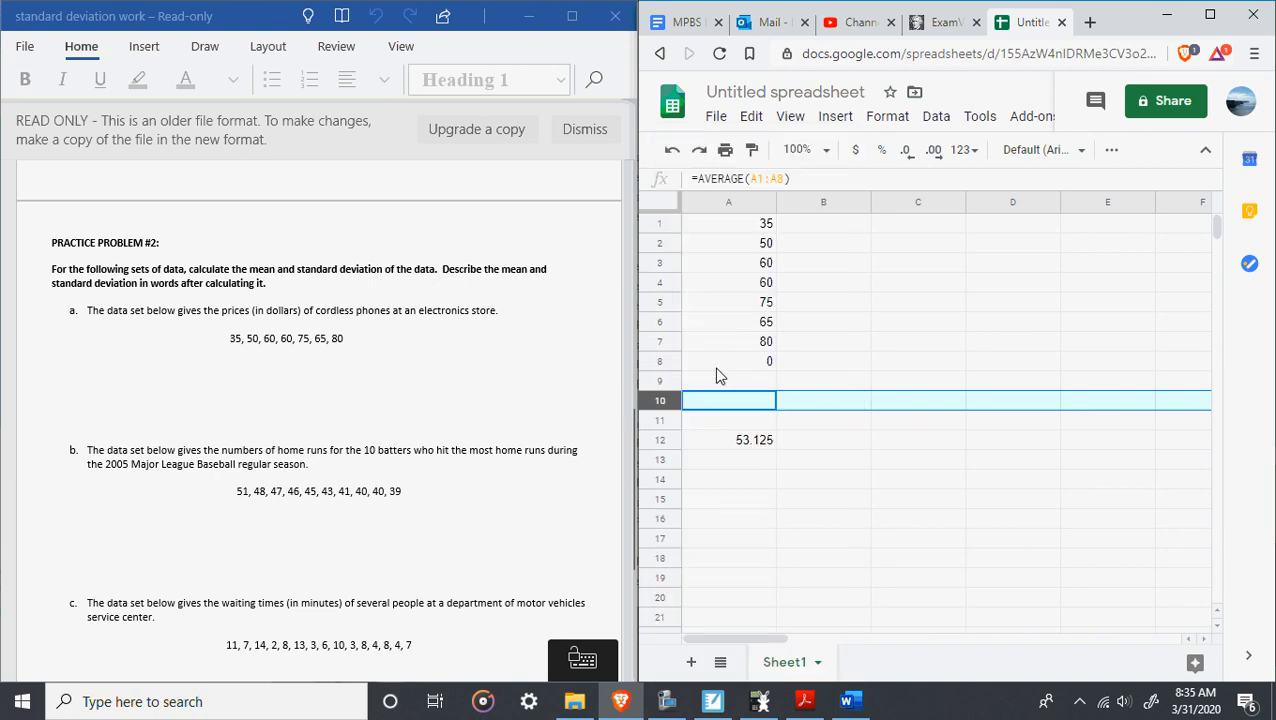
# Replace the column A data with the home run values 51, 48, 47, 46, 45, 43, 41, 40, 40 and 39 in A1 to A10.
pyautogui.click(743, 226)
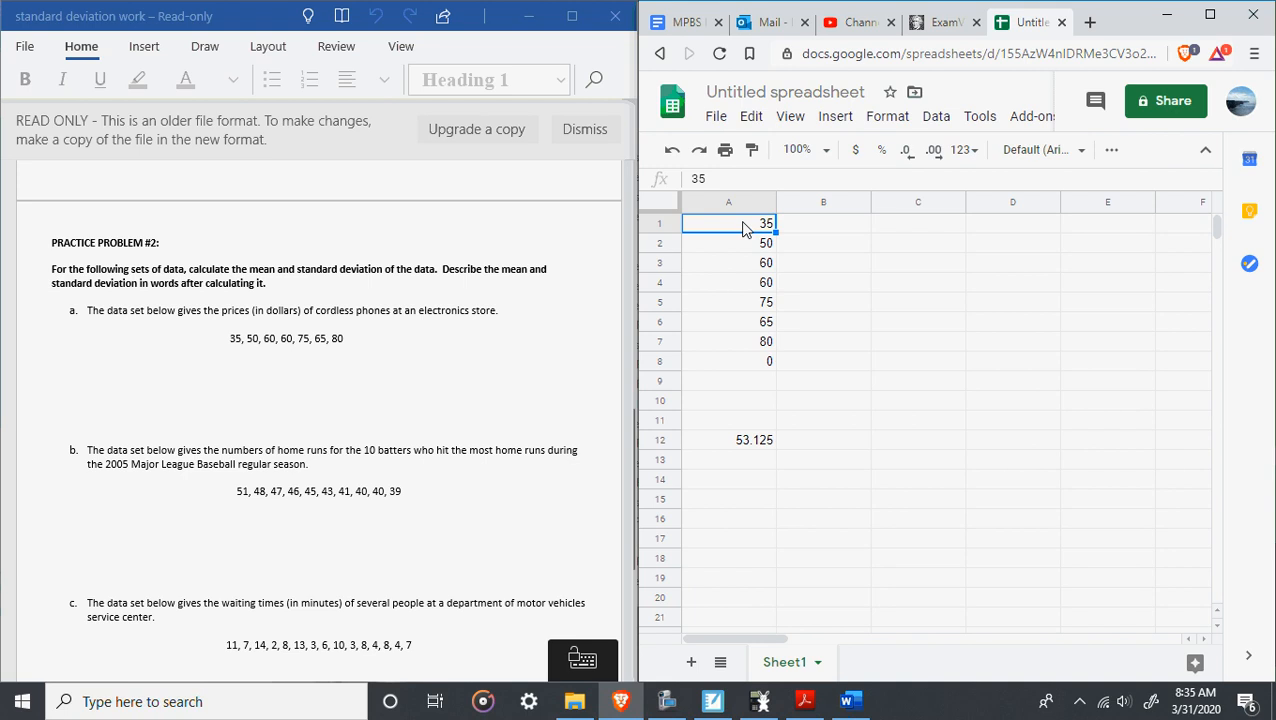
pyautogui.write('51')
pyautogui.press('Return')
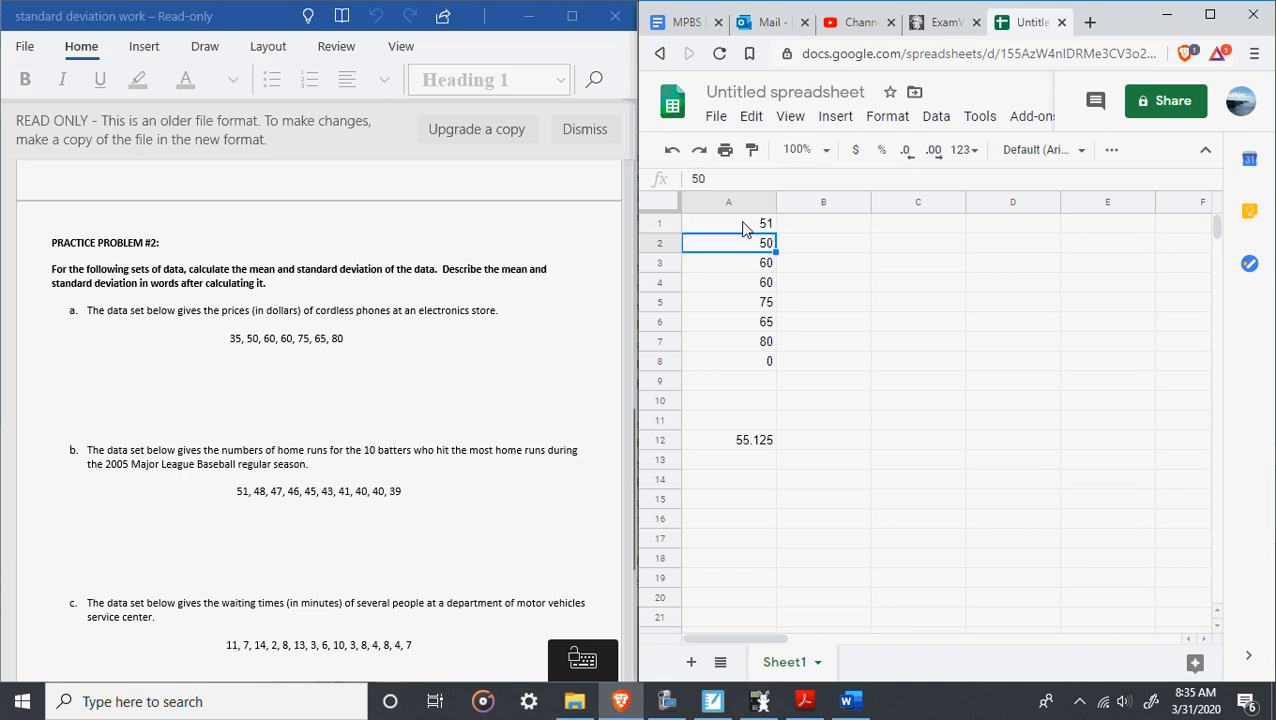
pyautogui.write('48')
pyautogui.press('Return')
pyautogui.write('4')
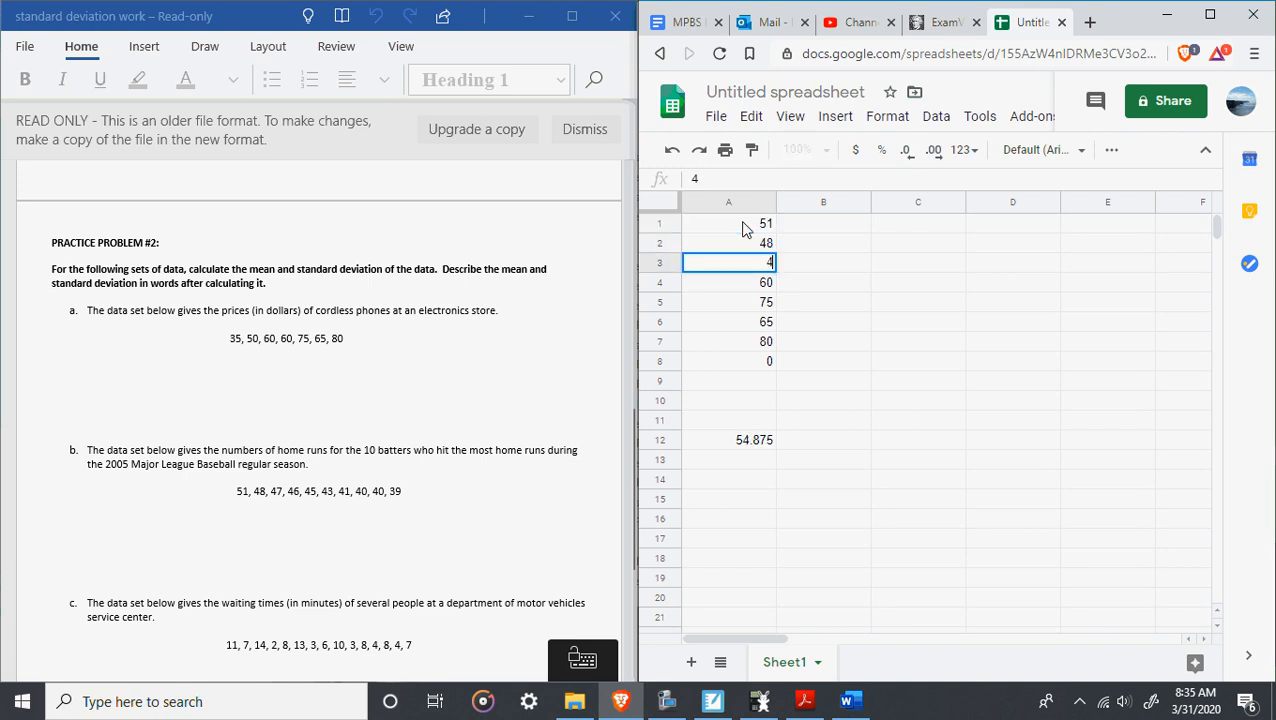
pyautogui.write('7')
pyautogui.press('Return')
pyautogui.write('46')
pyautogui.press('Return')
pyautogui.write('45')
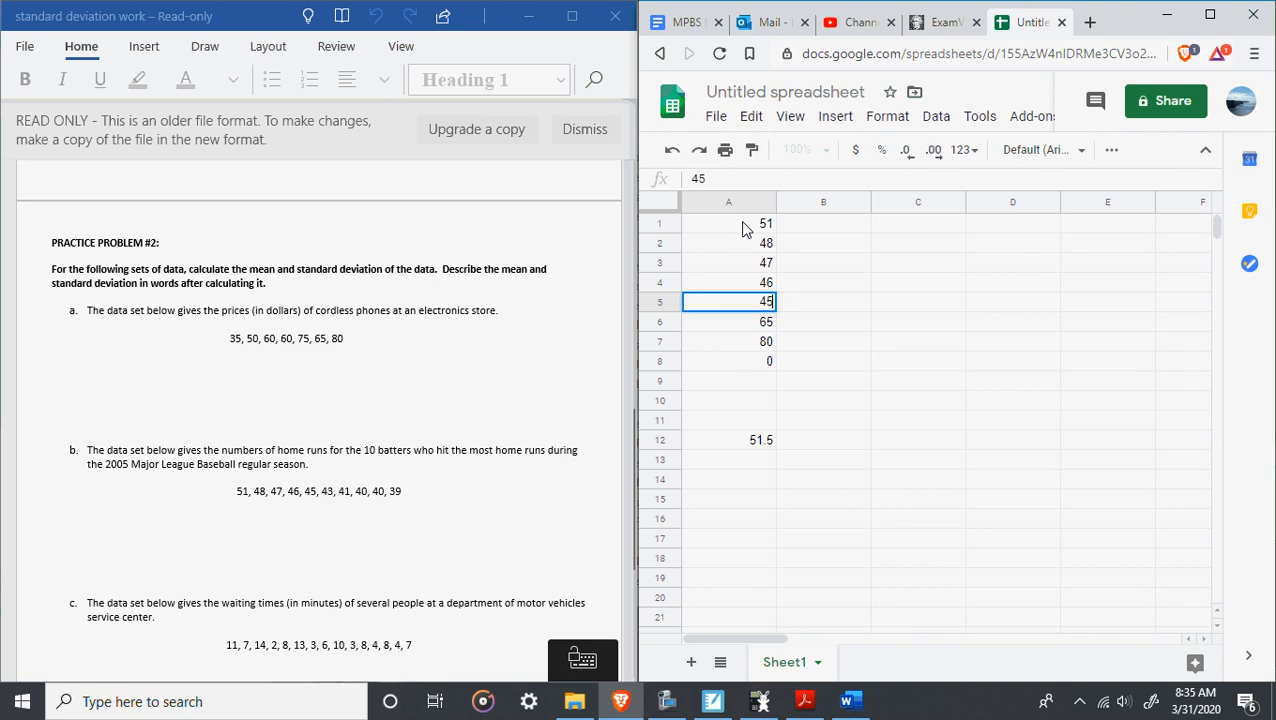
pyautogui.press('Return')
pyautogui.write('43')
pyautogui.press('Return')
pyautogui.write('41')
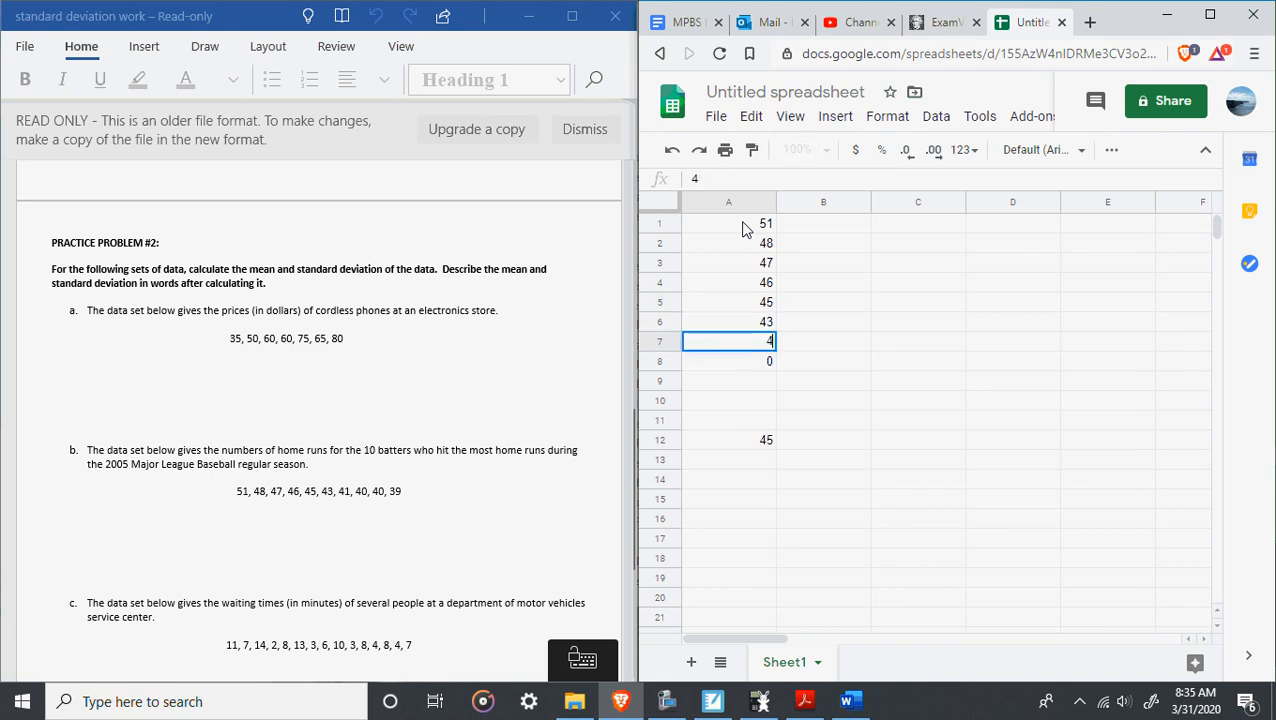
pyautogui.press('Return')
pyautogui.write('40')
pyautogui.press('Return')
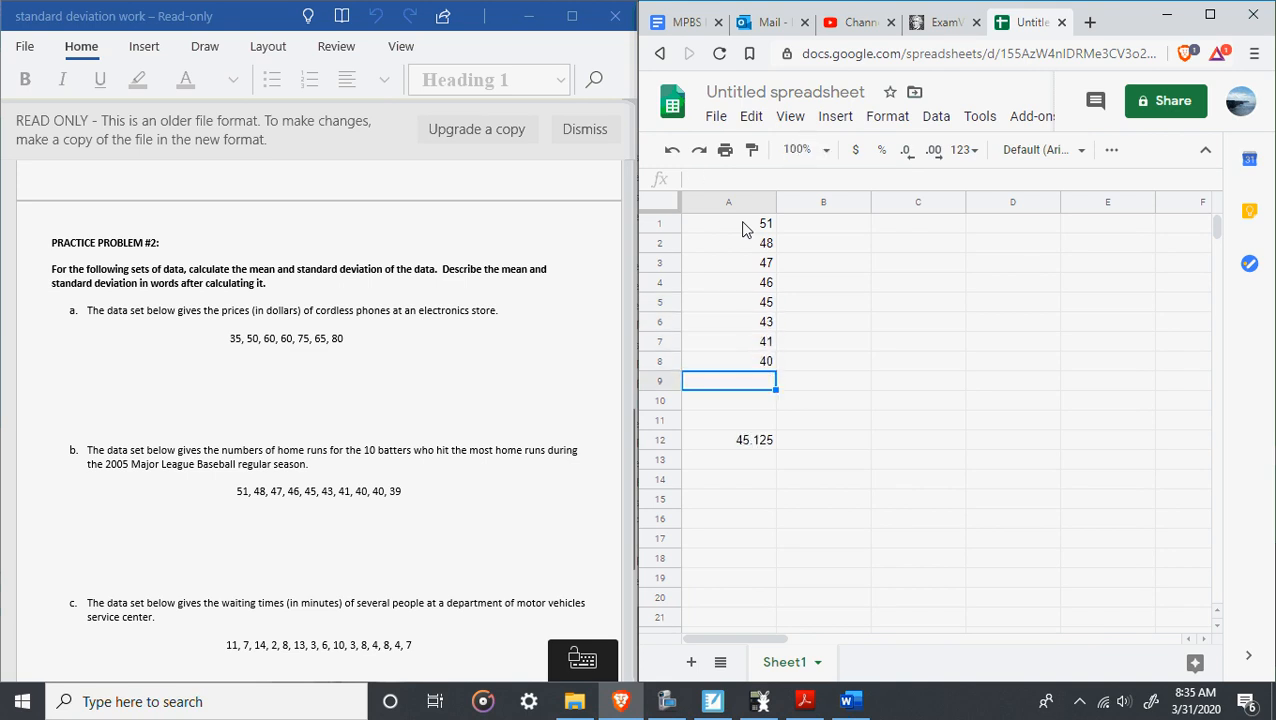
pyautogui.write('40')
pyautogui.press('Return')
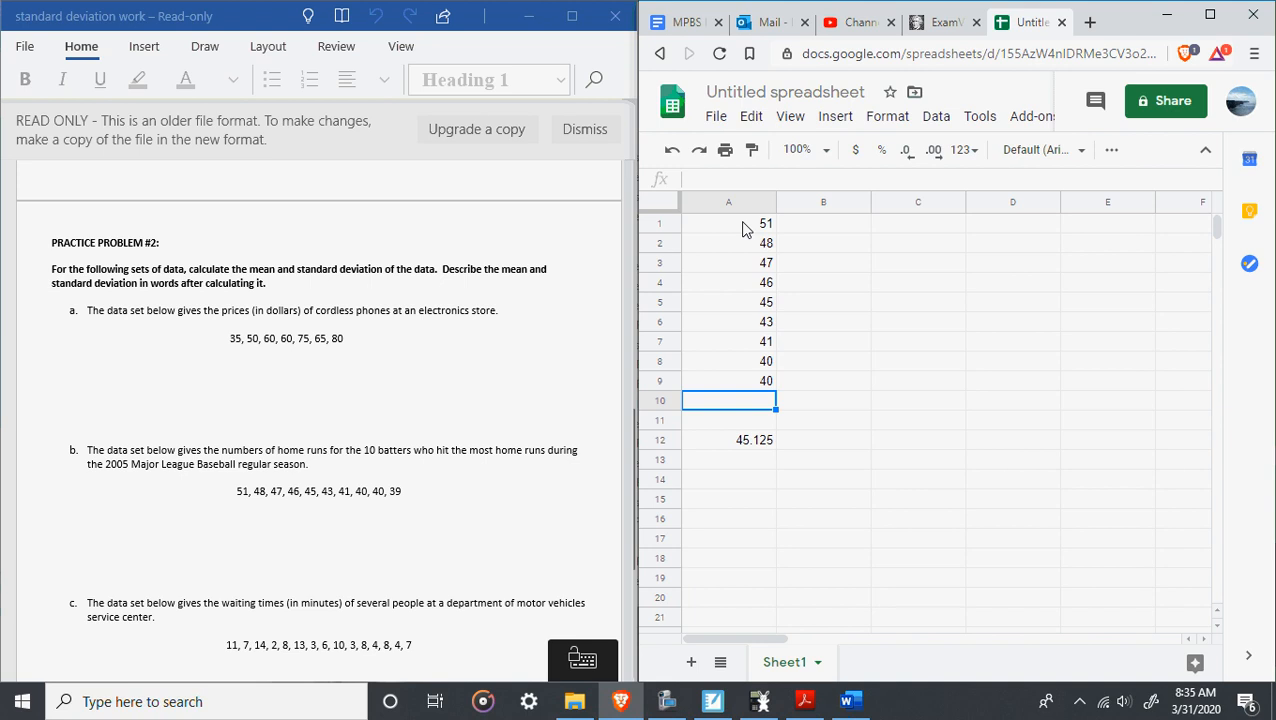
pyautogui.write('39')
pyautogui.press('Return')
pyautogui.press('Return')
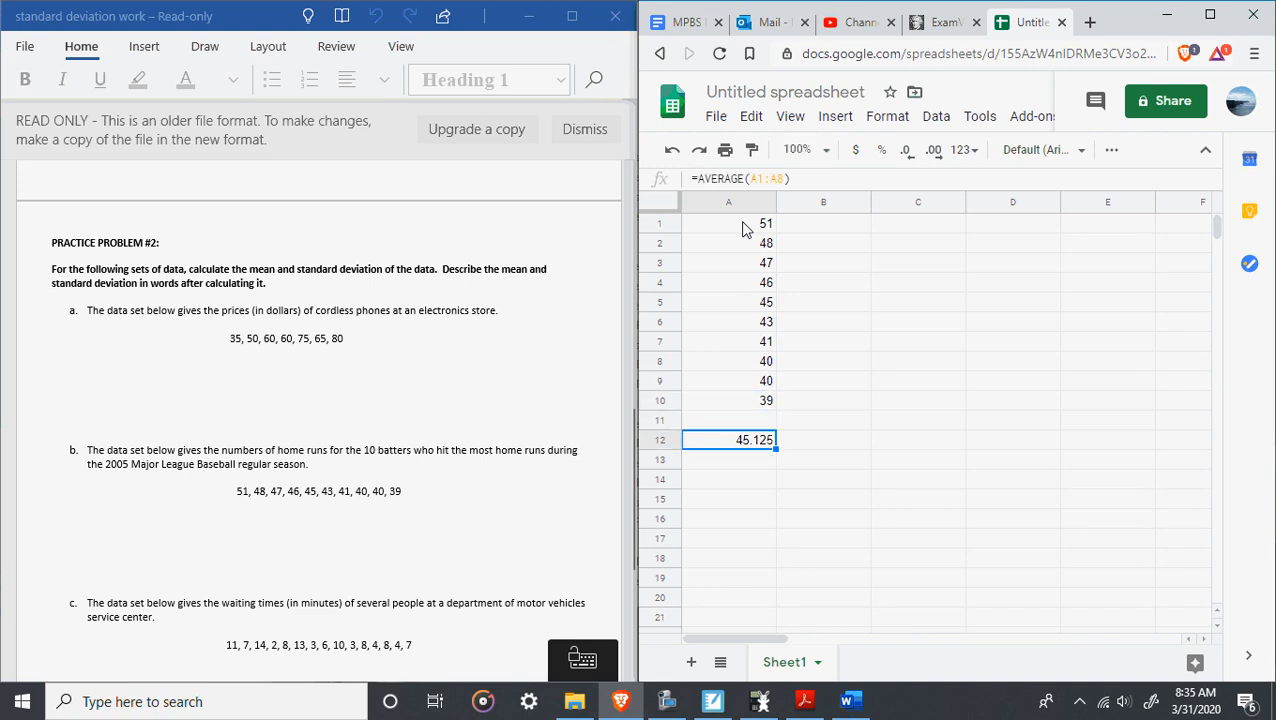
# Delete the empty row 11 between the home run data and the average.
pyautogui.click(663, 422)
pyautogui.rightClick(666, 425)
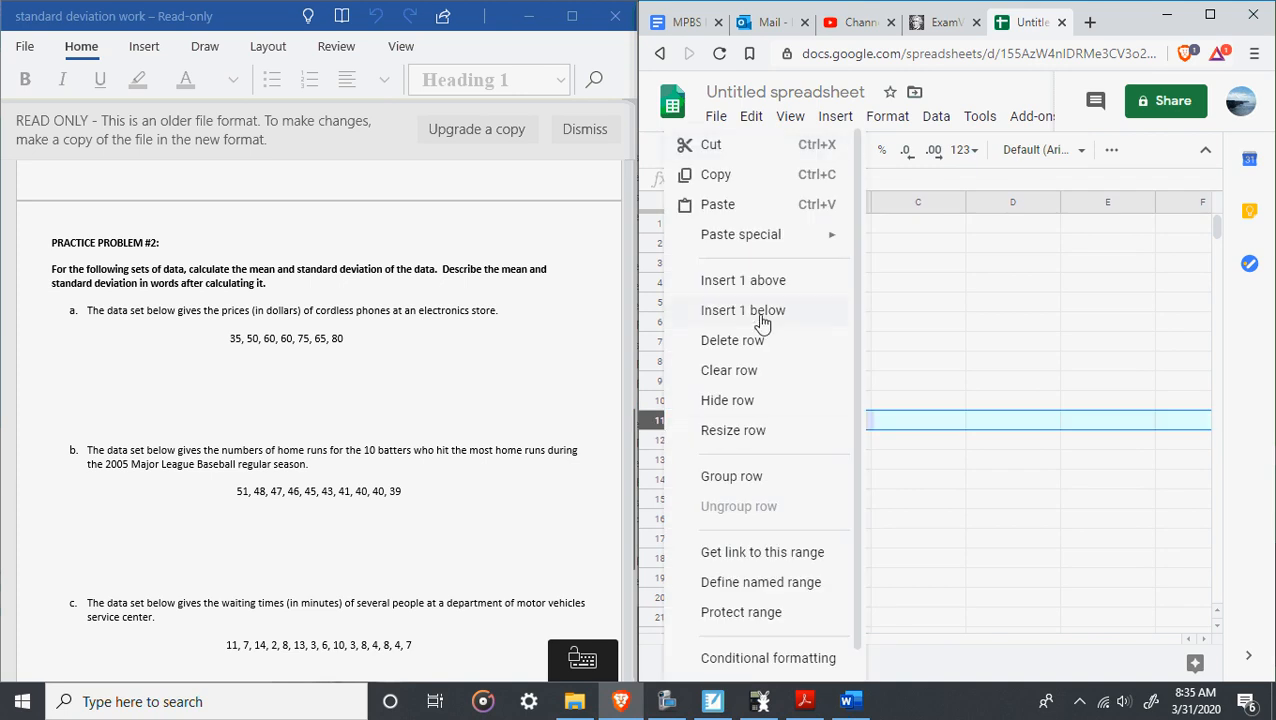
pyautogui.click(776, 341)
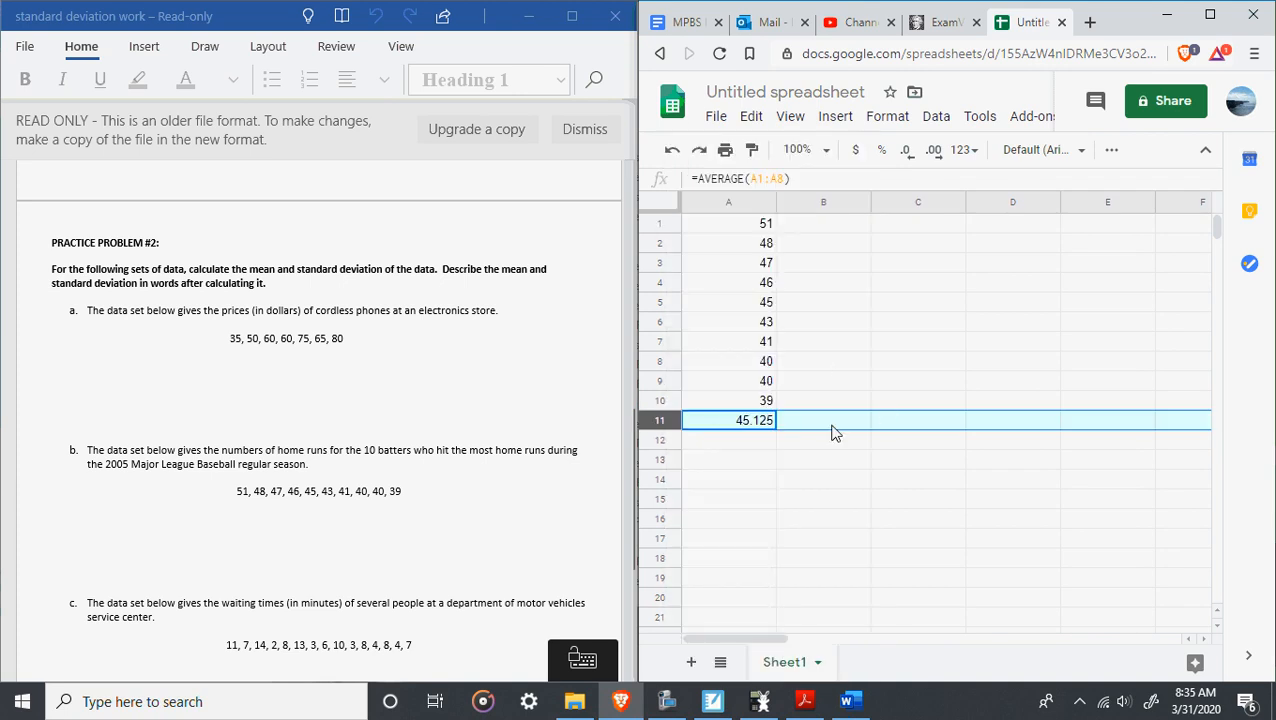
pyautogui.click(746, 447)
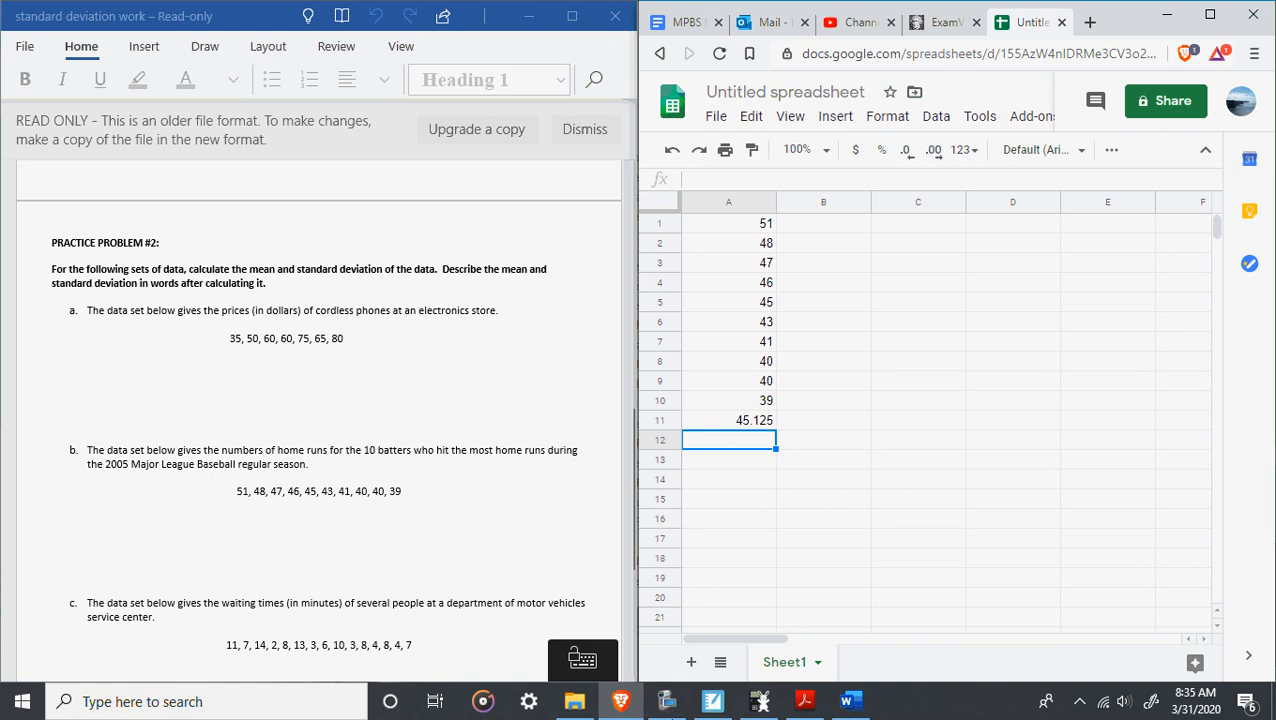
# Clear the data and the average formula from cells A1 to A11.
pyautogui.moveTo(728, 223); pyautogui.dragTo(750, 433)
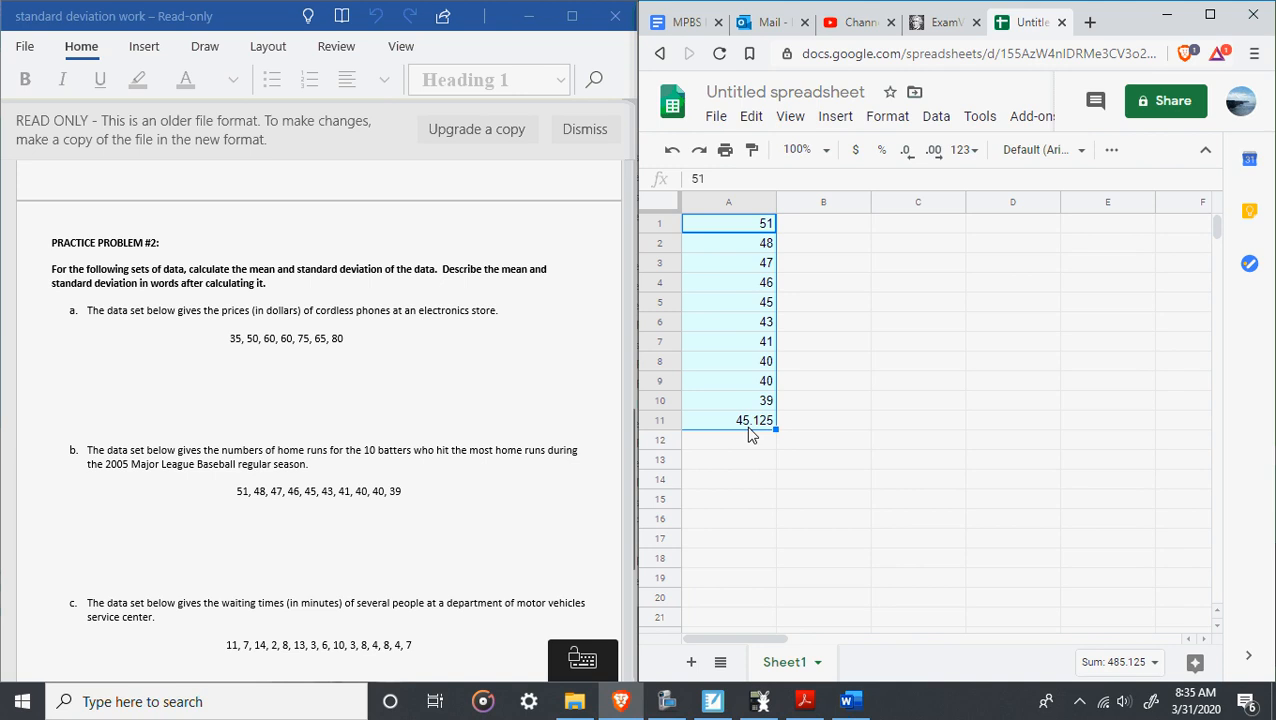
pyautogui.press('Delete')
pyautogui.press('Up')
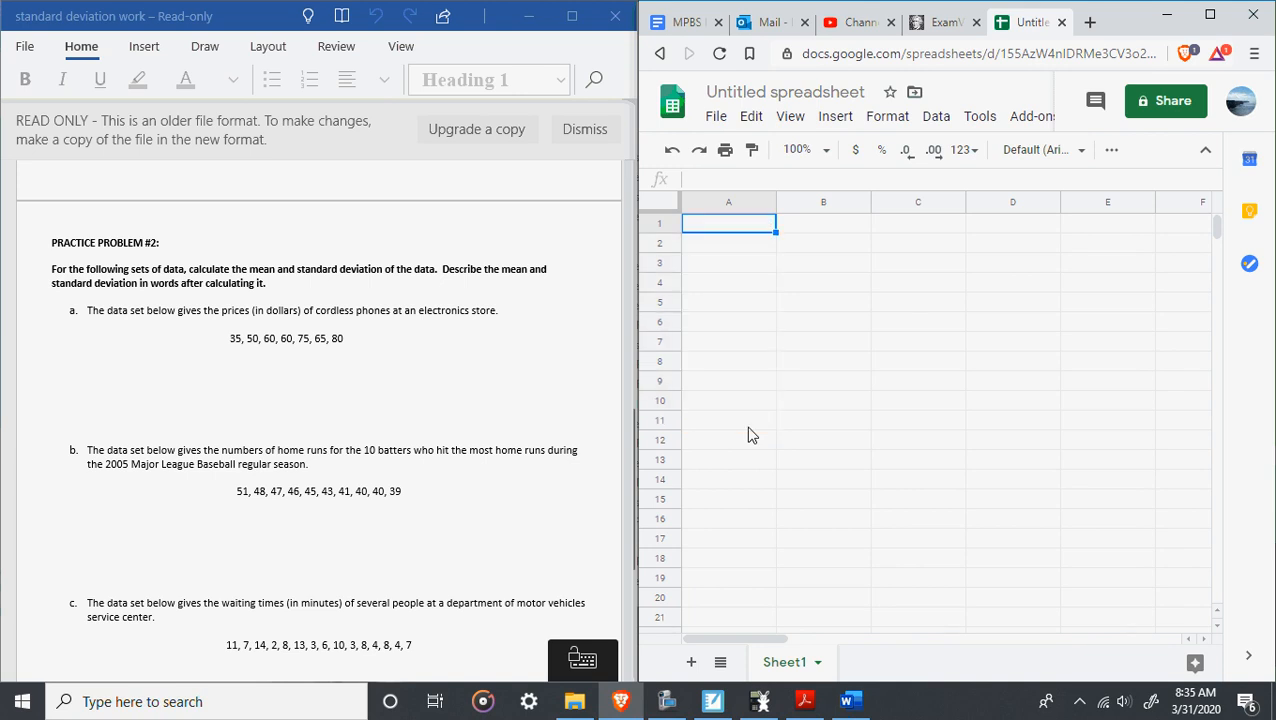
# Enter the home run values 51, 48, 47, 46, 45, 43, 41, 40, 40 and 39 down cells A1 to A10.
pyautogui.write('51')
pyautogui.press('Return')
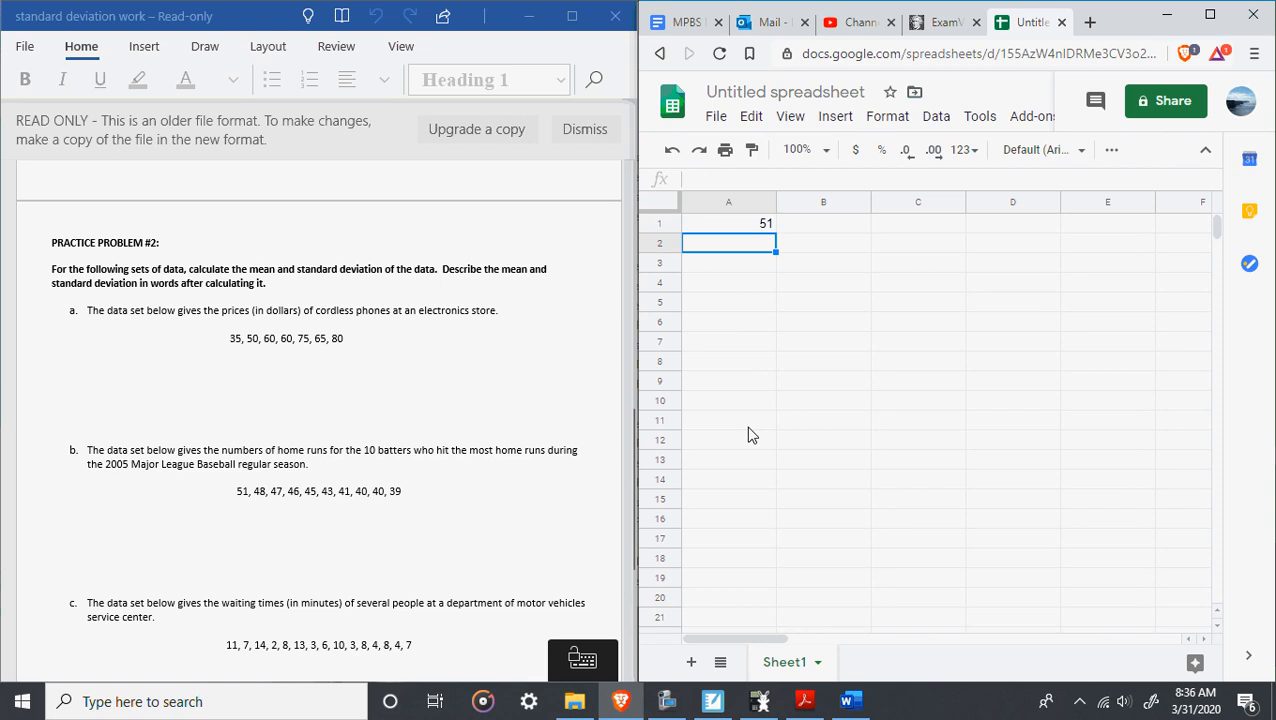
pyautogui.write('48')
pyautogui.press('Return')
pyautogui.write('47')
pyautogui.press('Return')
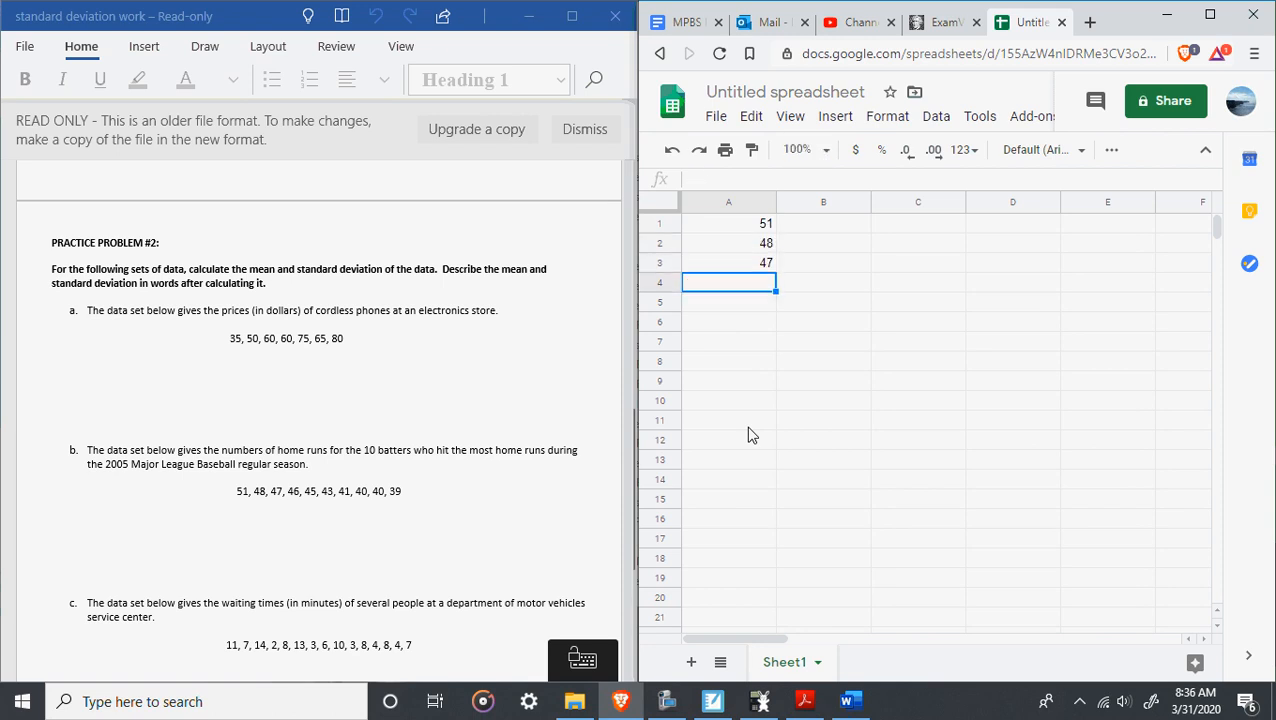
pyautogui.write('46')
pyautogui.press('Return')
pyautogui.write('45')
pyautogui.press('Return')
pyautogui.write('43')
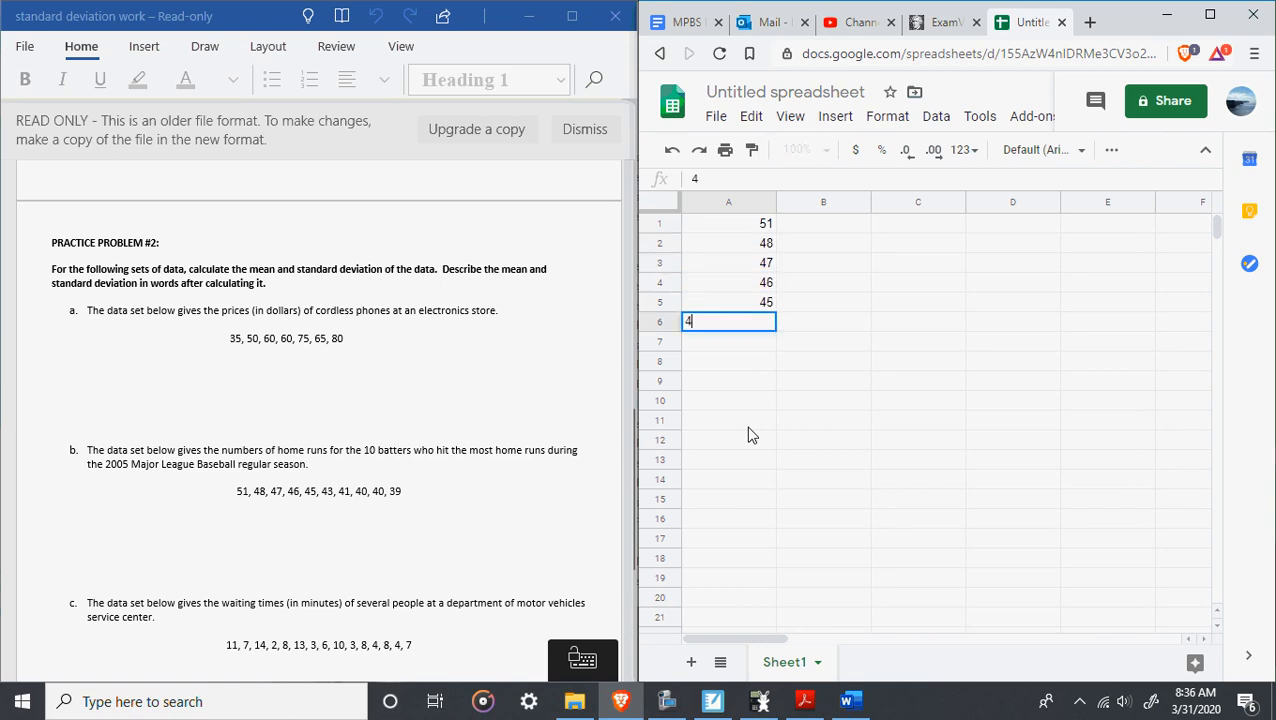
pyautogui.press('Return')
pyautogui.write('41')
pyautogui.press('Return')
pyautogui.write('40')
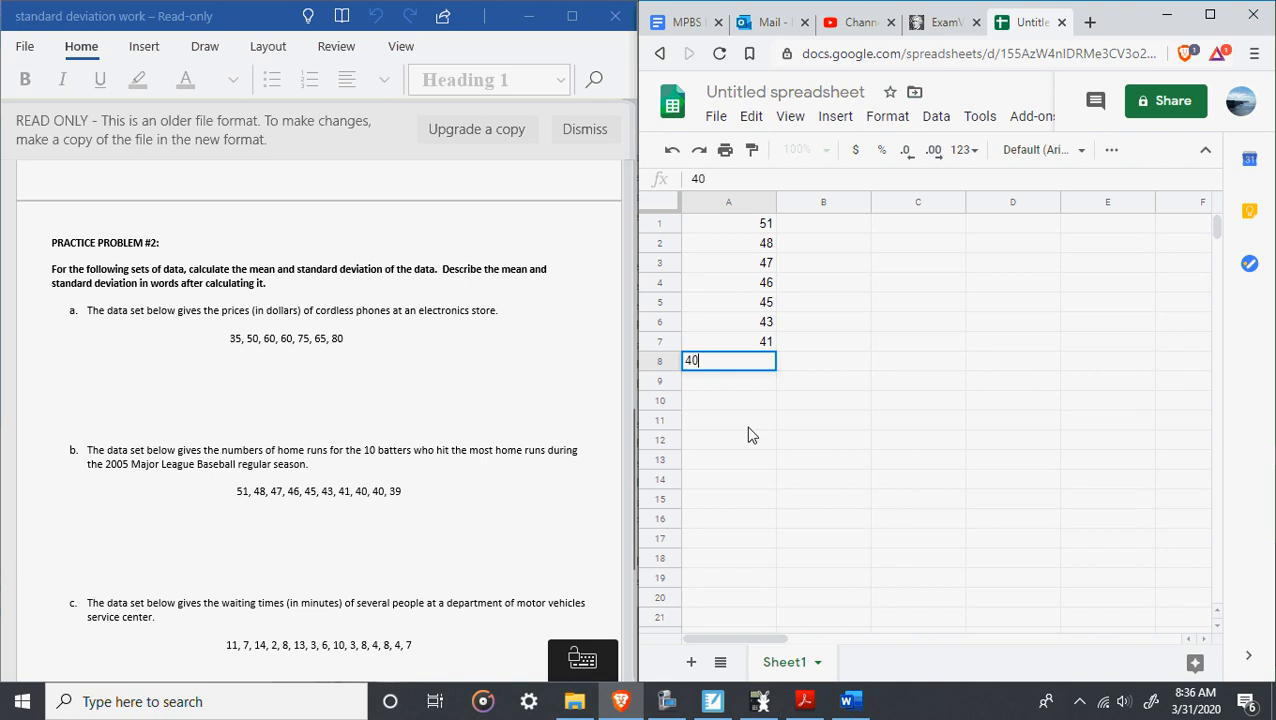
pyautogui.press('Return')
pyautogui.write('40')
pyautogui.press('Return')
pyautogui.write('39')
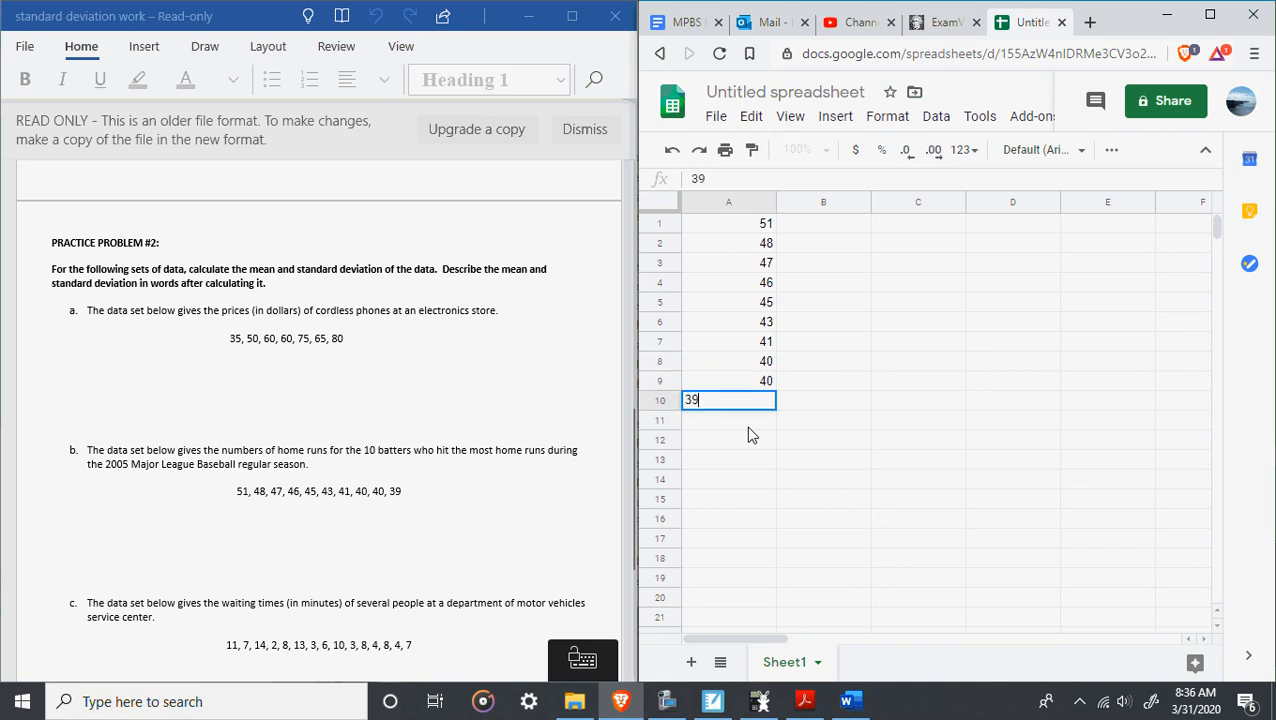
pyautogui.press('Return')
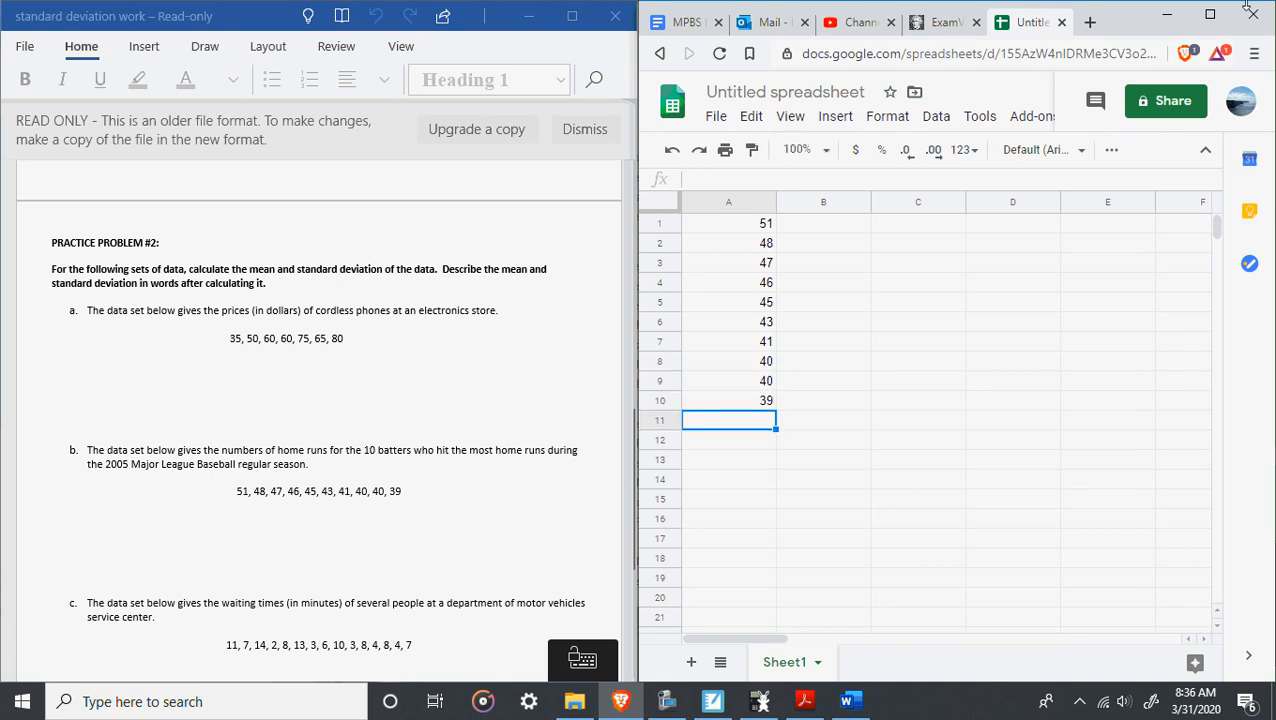
# Maximize the spreadsheet window and calculate the average of A1:A10 in cell A11 with the AVERAGE function.
pyautogui.moveTo(1124, 10); pyautogui.dragTo(1125, 17)
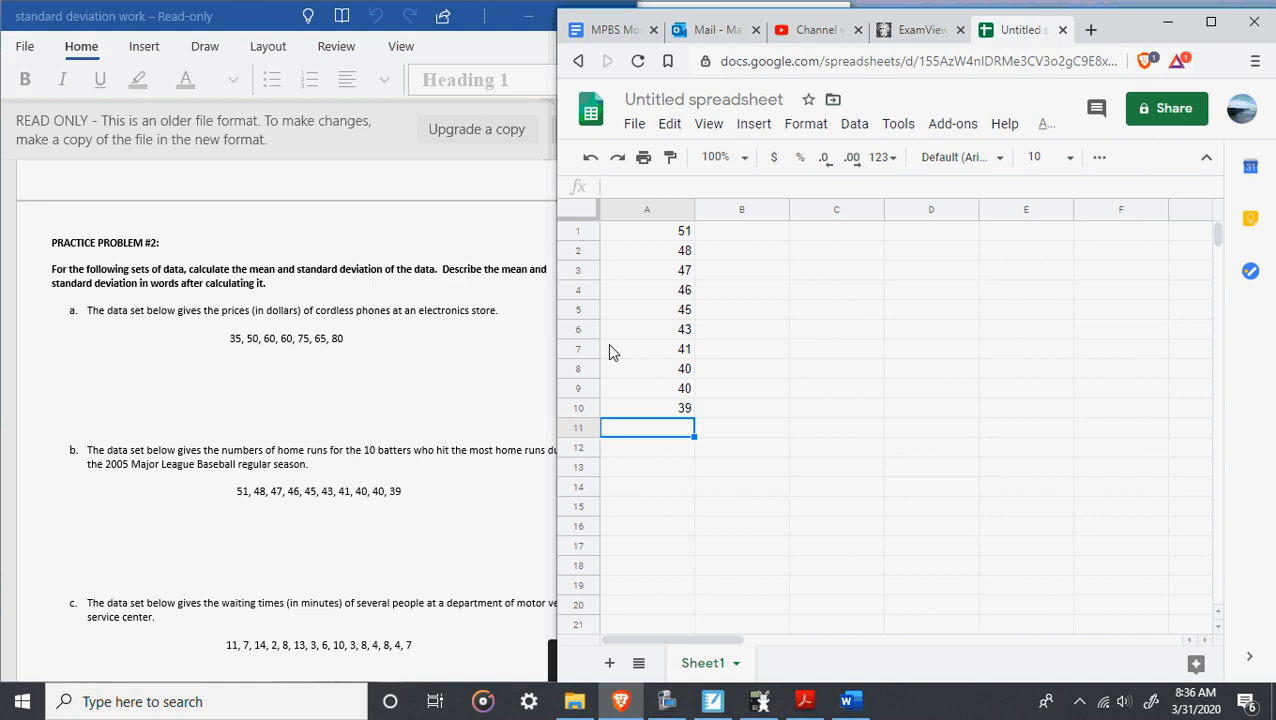
pyautogui.doubleClick(1124, 22)
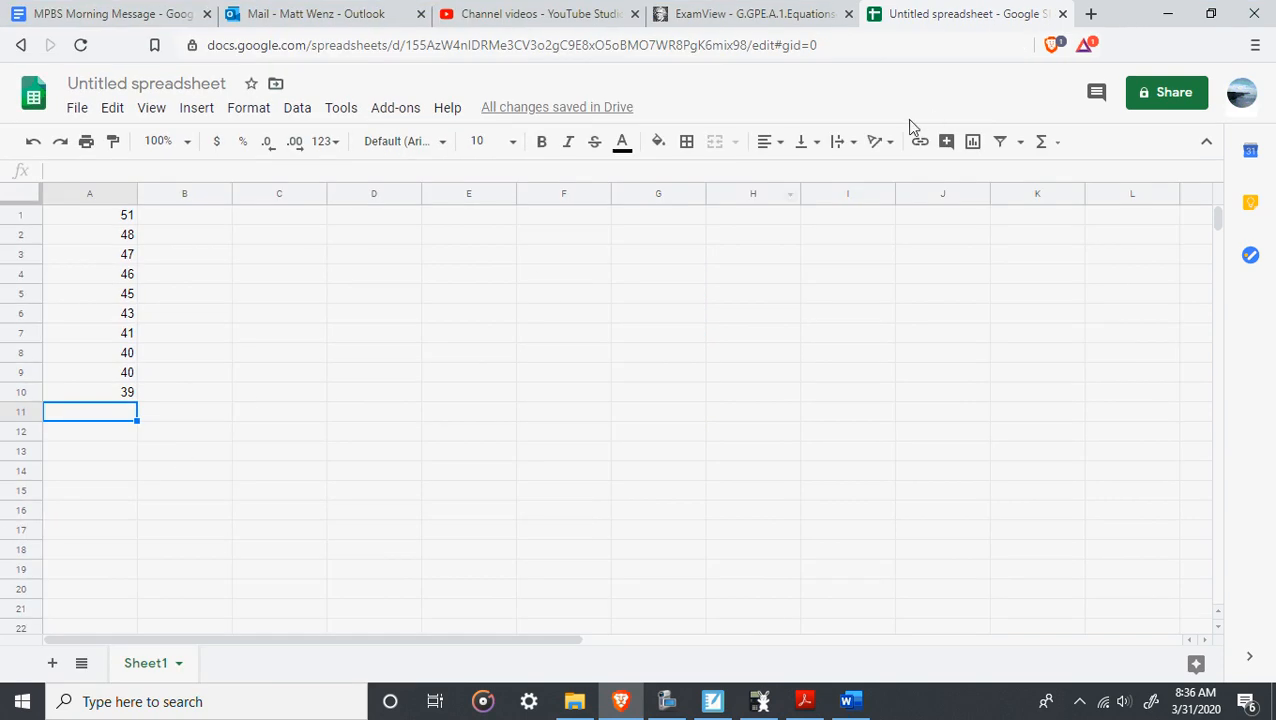
pyautogui.click(1047, 143)
pyautogui.click(1068, 205)
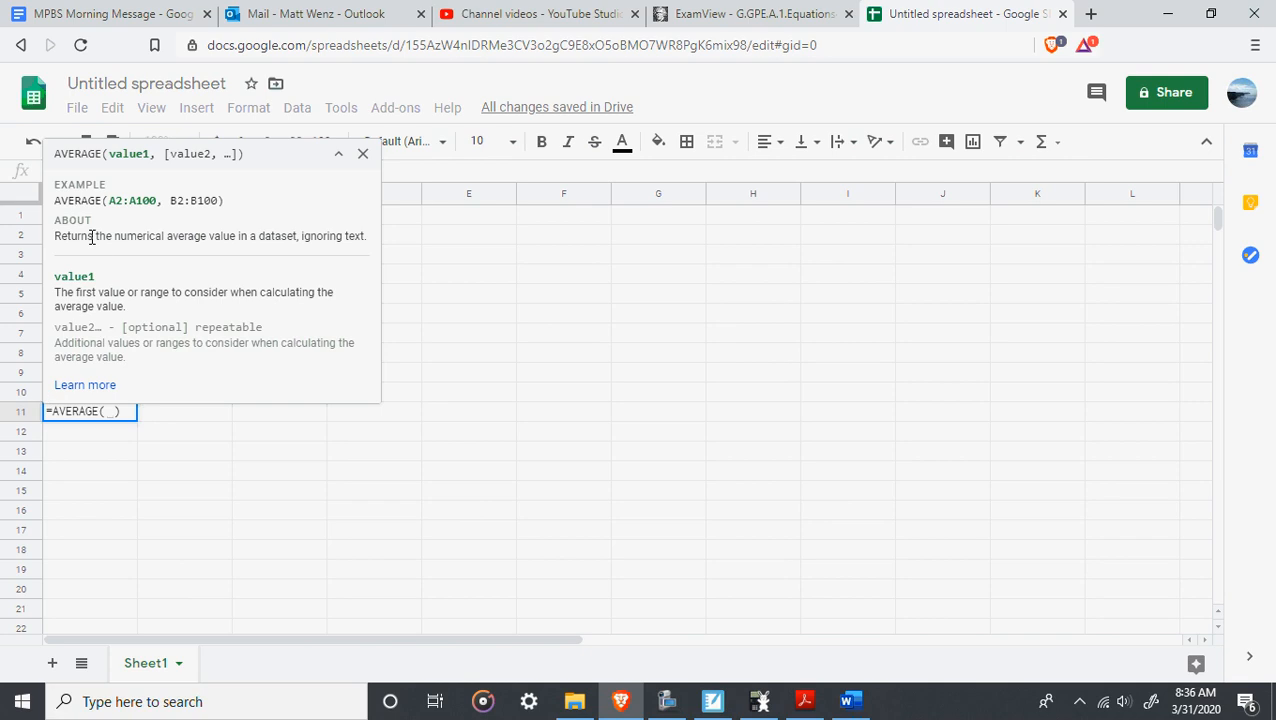
pyautogui.click(363, 154)
pyautogui.moveTo(122, 217); pyautogui.dragTo(125, 405)
pyautogui.press('Return')
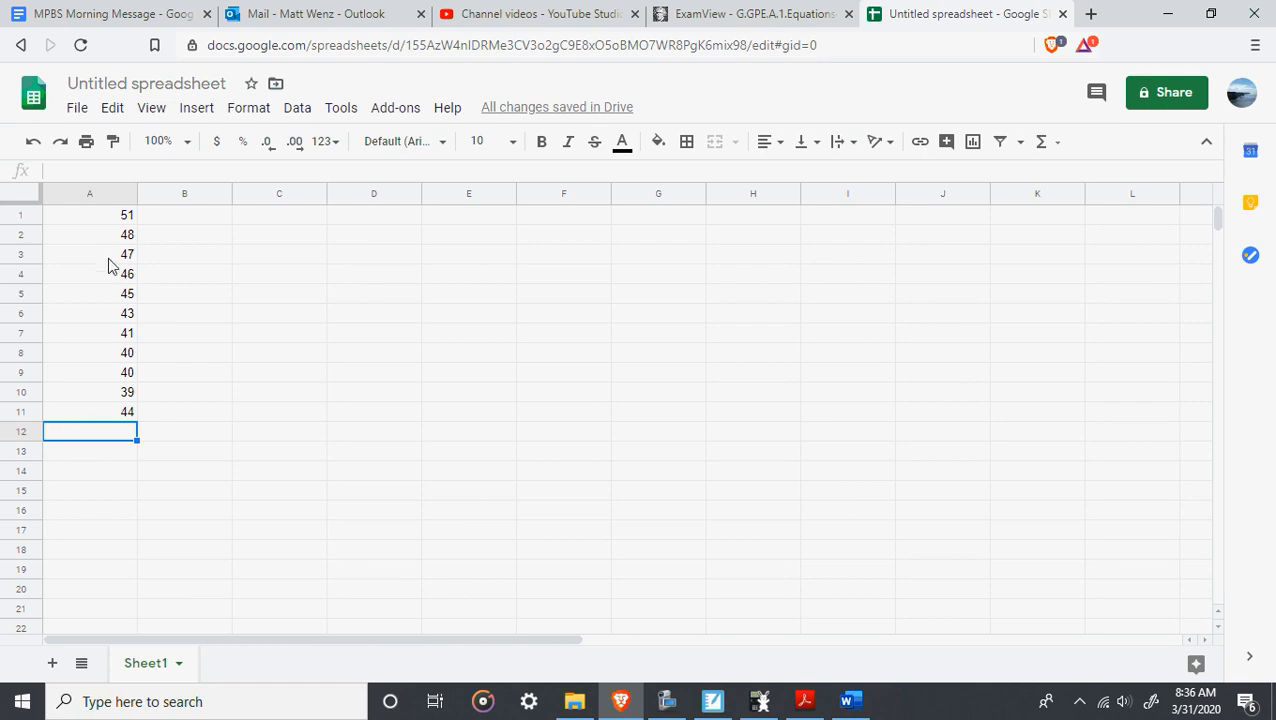
pyautogui.moveTo(123, 214); pyautogui.dragTo(133, 356)
pyautogui.click(153, 416)
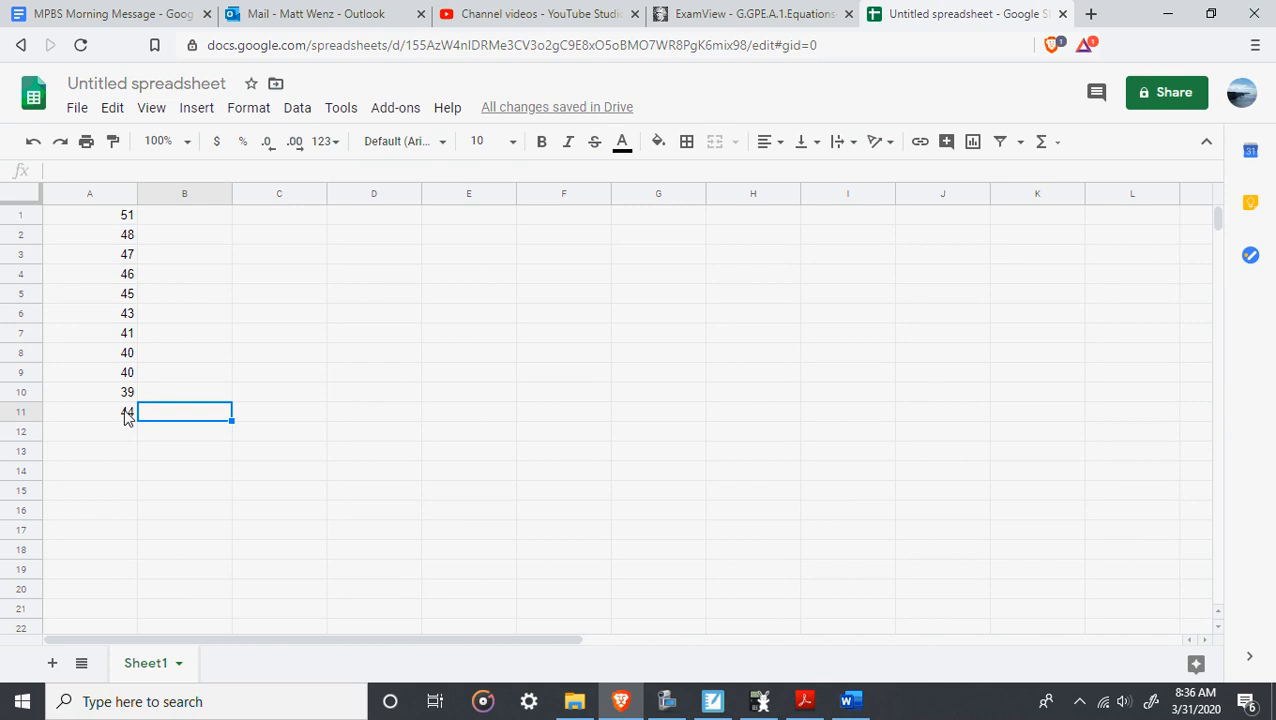
# Clear cell A11 and fill it with the automatically suggested formula AVERAGE(A1:A10).
pyautogui.click(126, 413)
pyautogui.press('Delete')
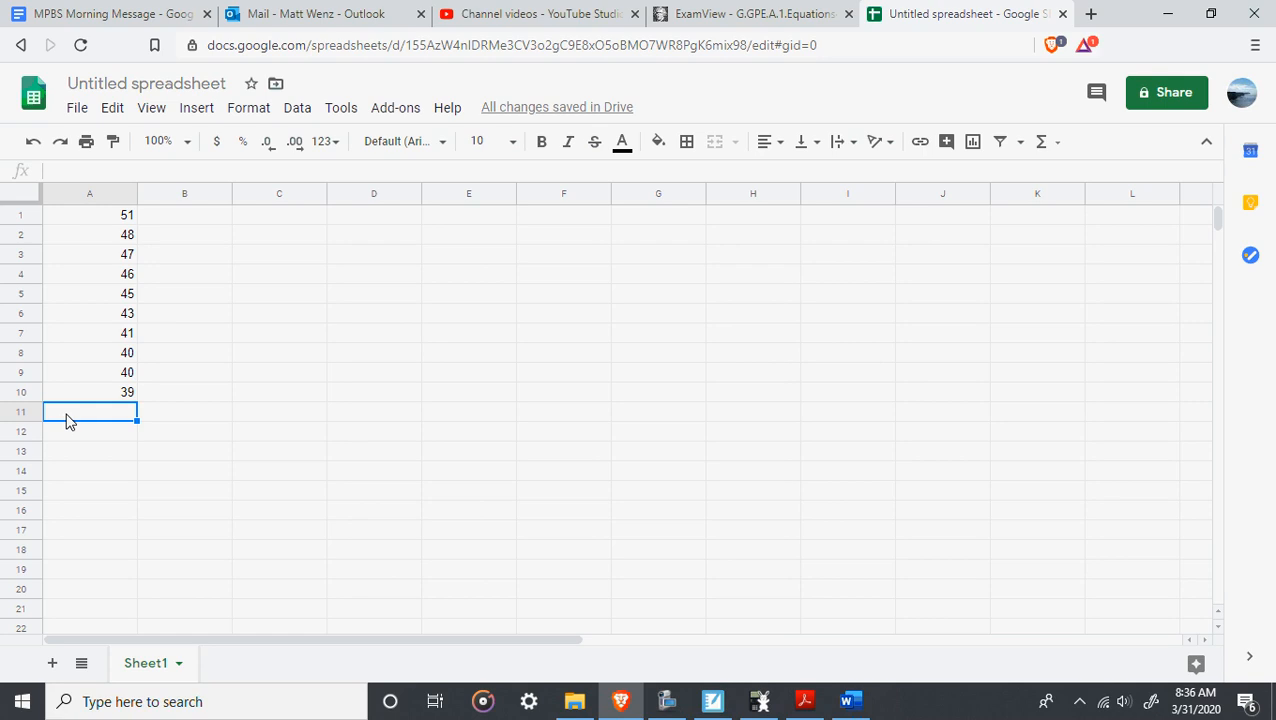
pyautogui.write('=')
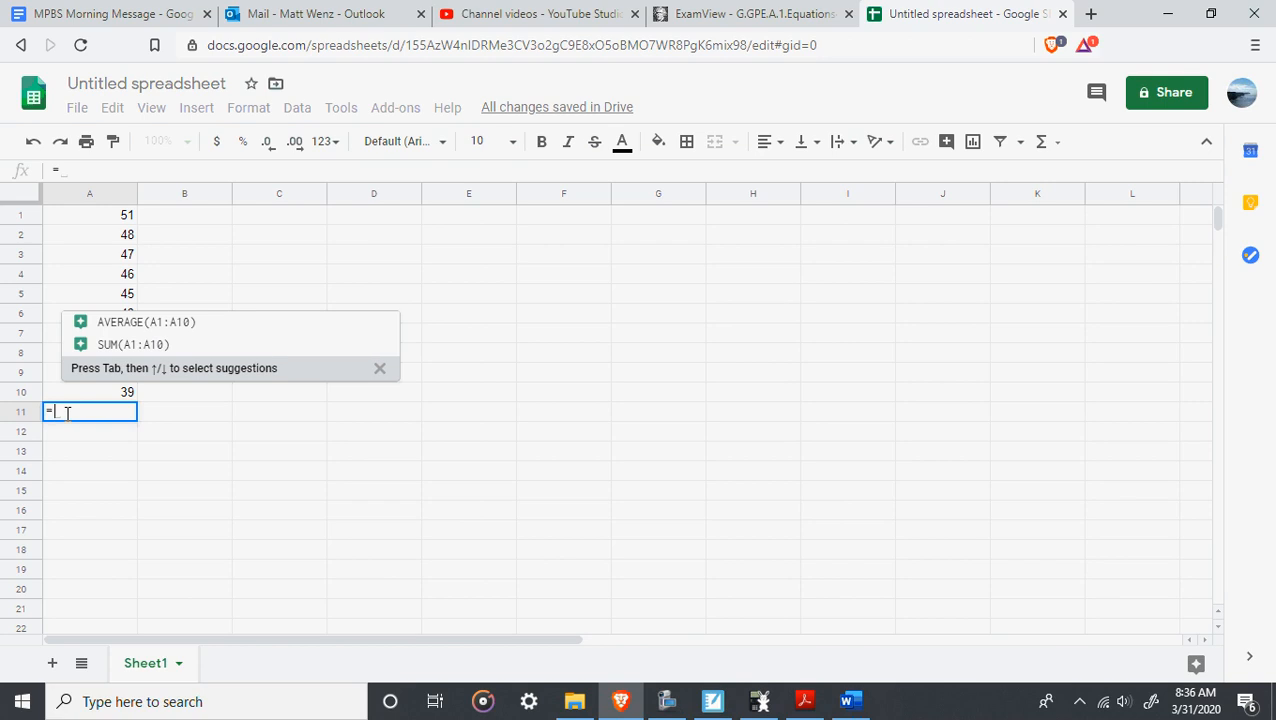
pyautogui.click(140, 308)
pyautogui.click(205, 453)
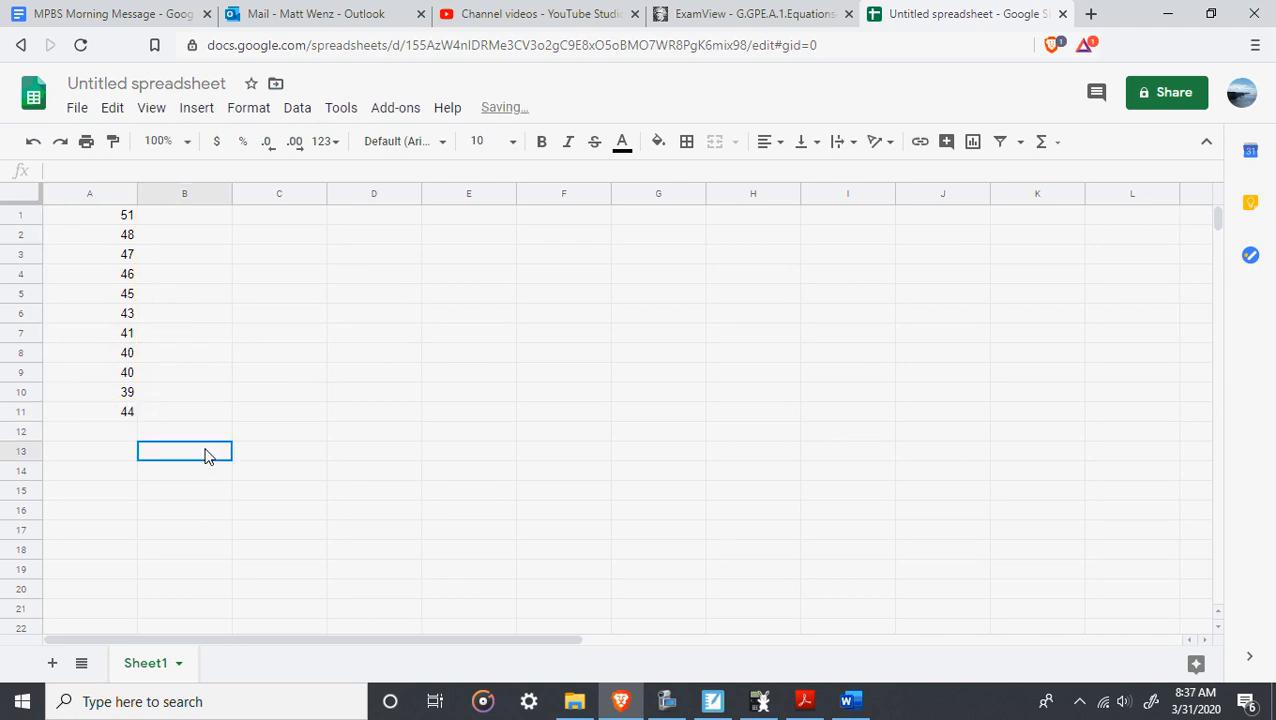
# Replace the formula in A11 with a manually entered AVERAGE function over the home run values in A1:A10.
pyautogui.click(108, 412)
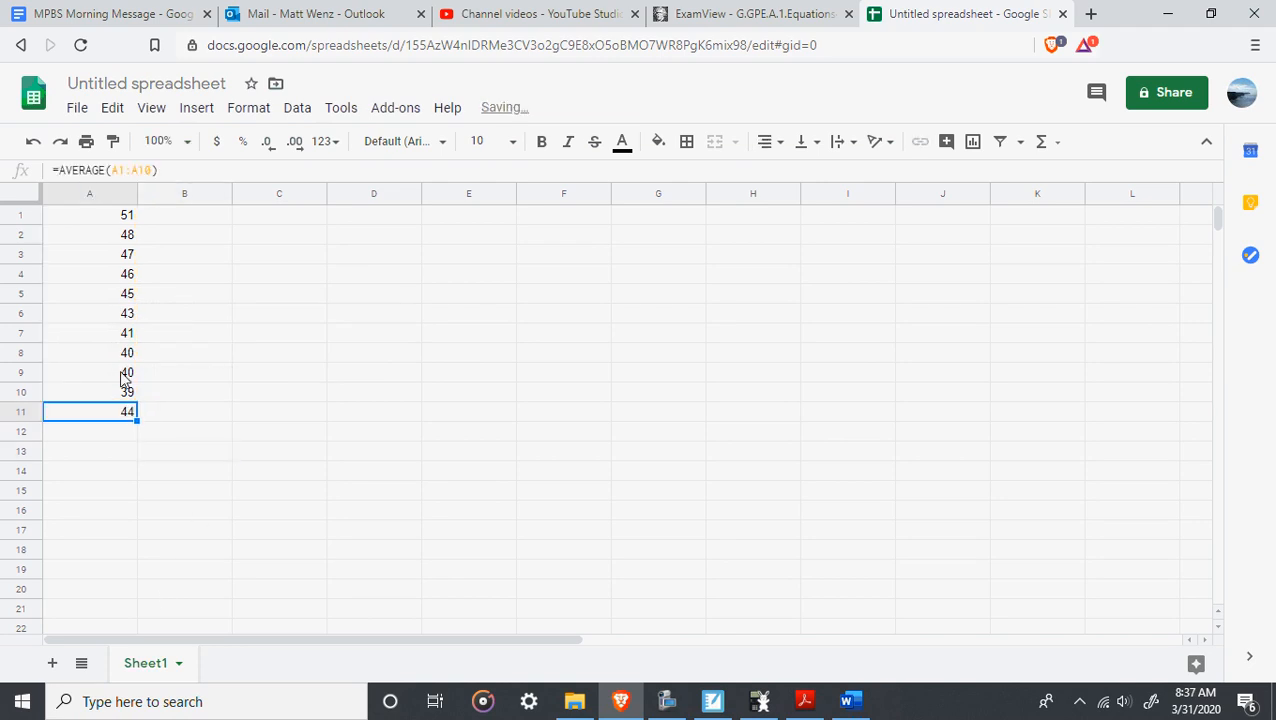
pyautogui.press('Delete')
pyautogui.write('=')
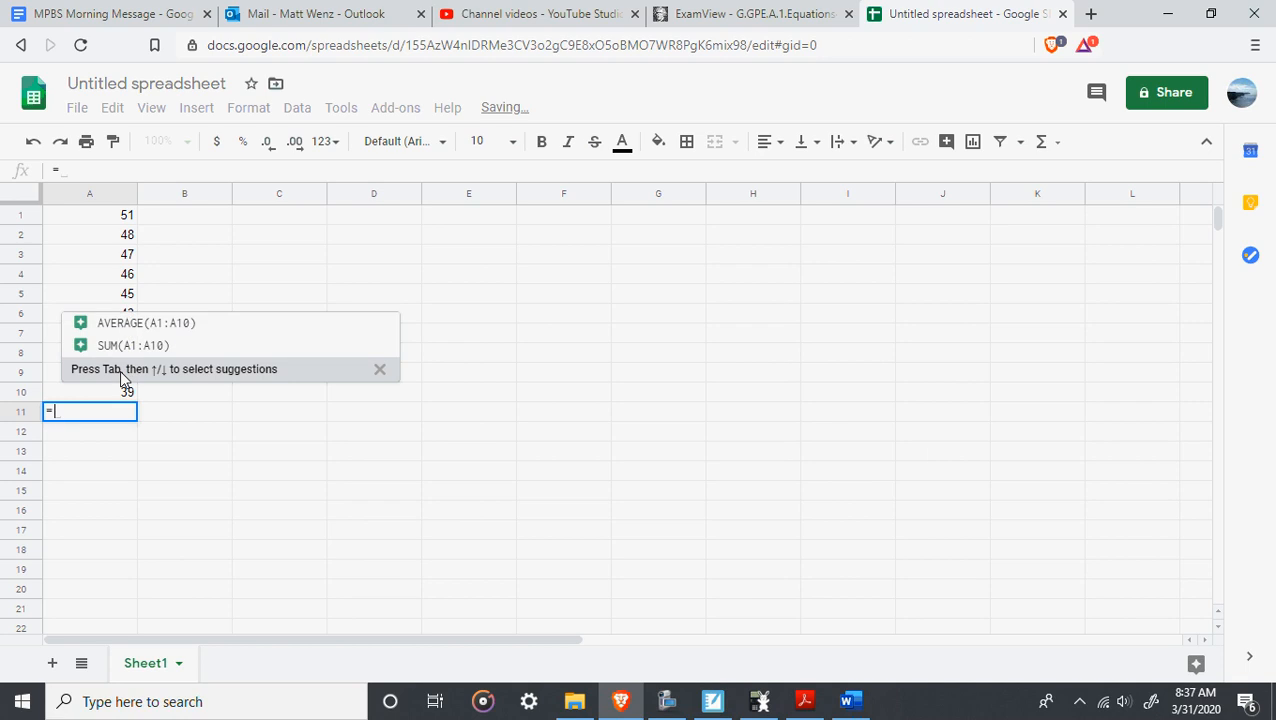
pyautogui.write('av')
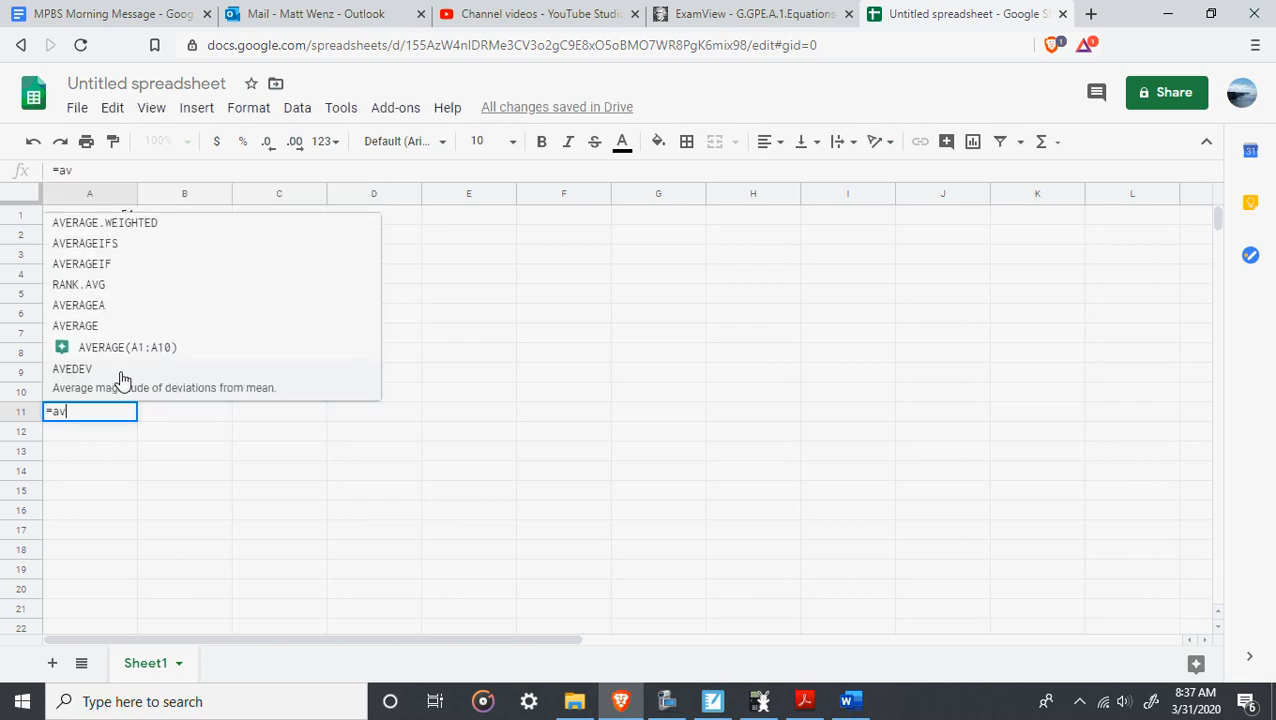
pyautogui.write('era')
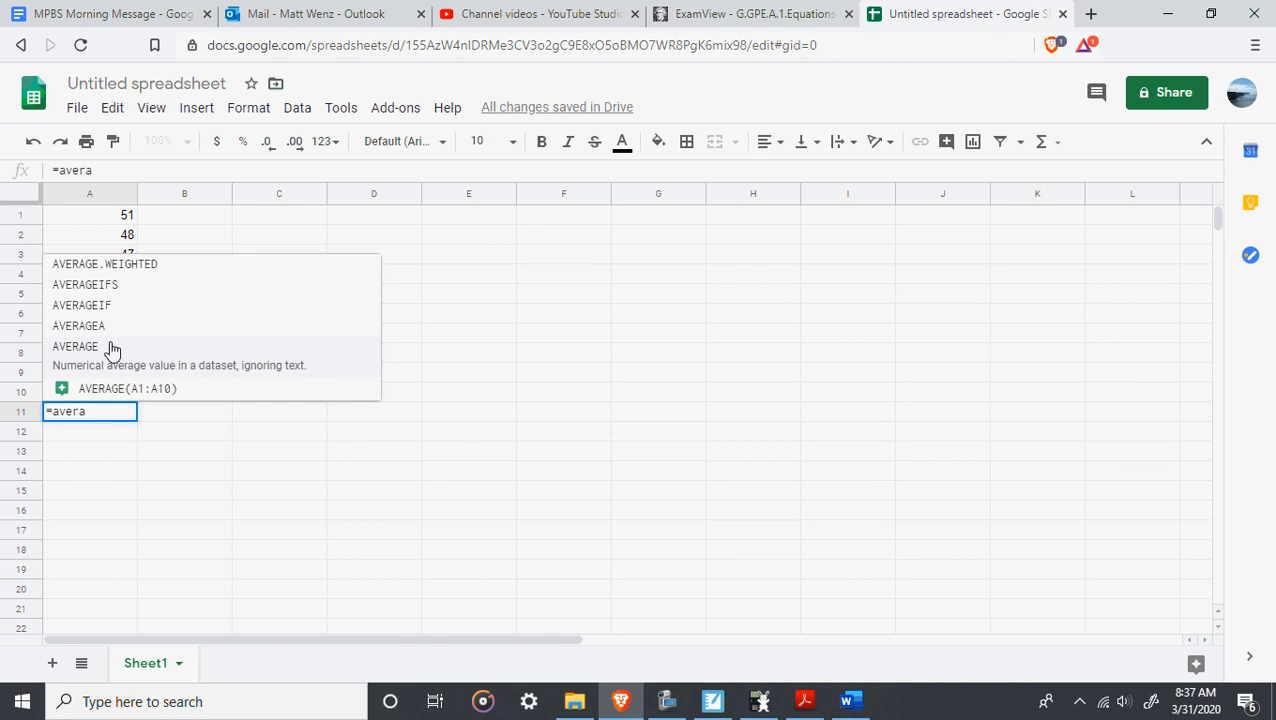
pyautogui.click(112, 347)
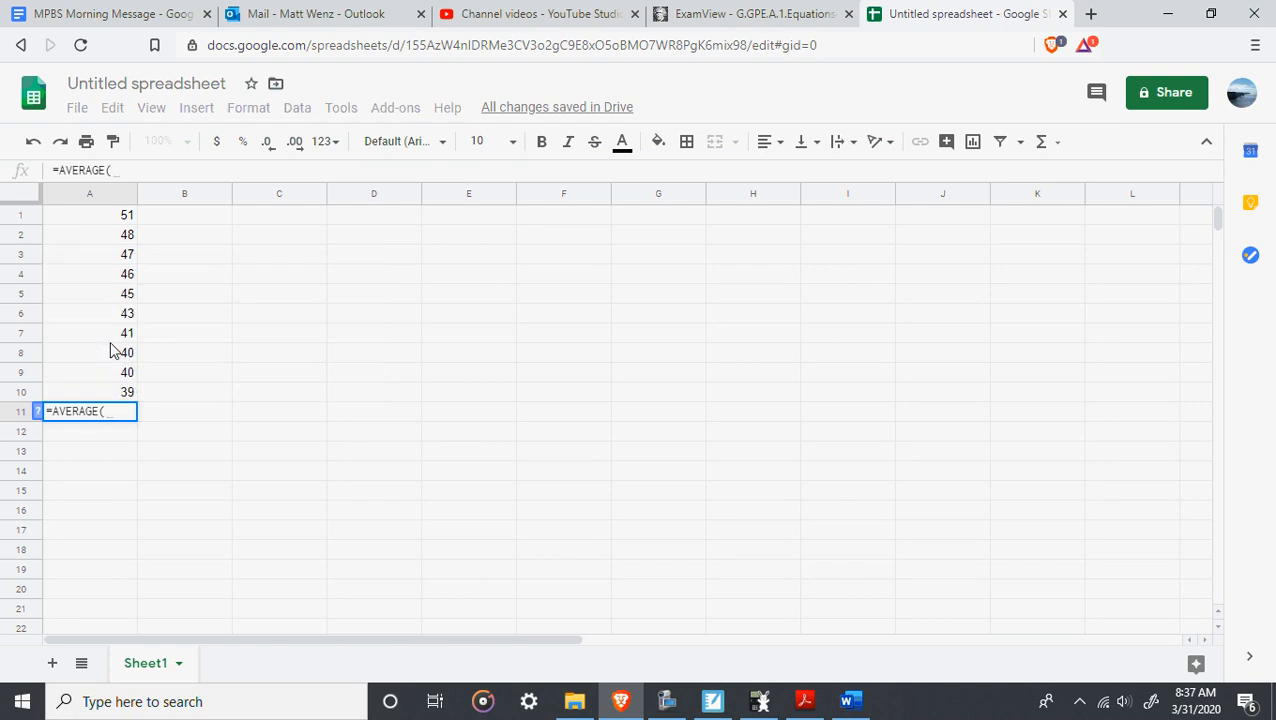
pyautogui.moveTo(127, 220); pyautogui.dragTo(120, 392)
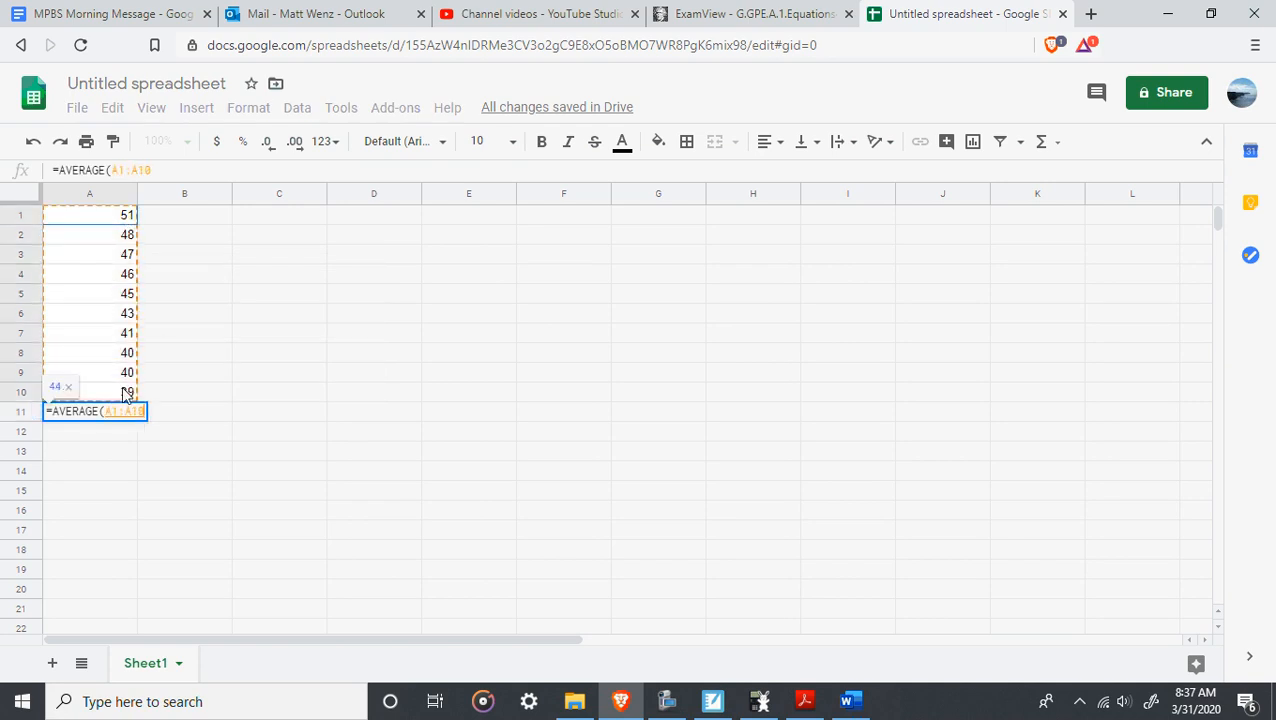
pyautogui.click(205, 430)
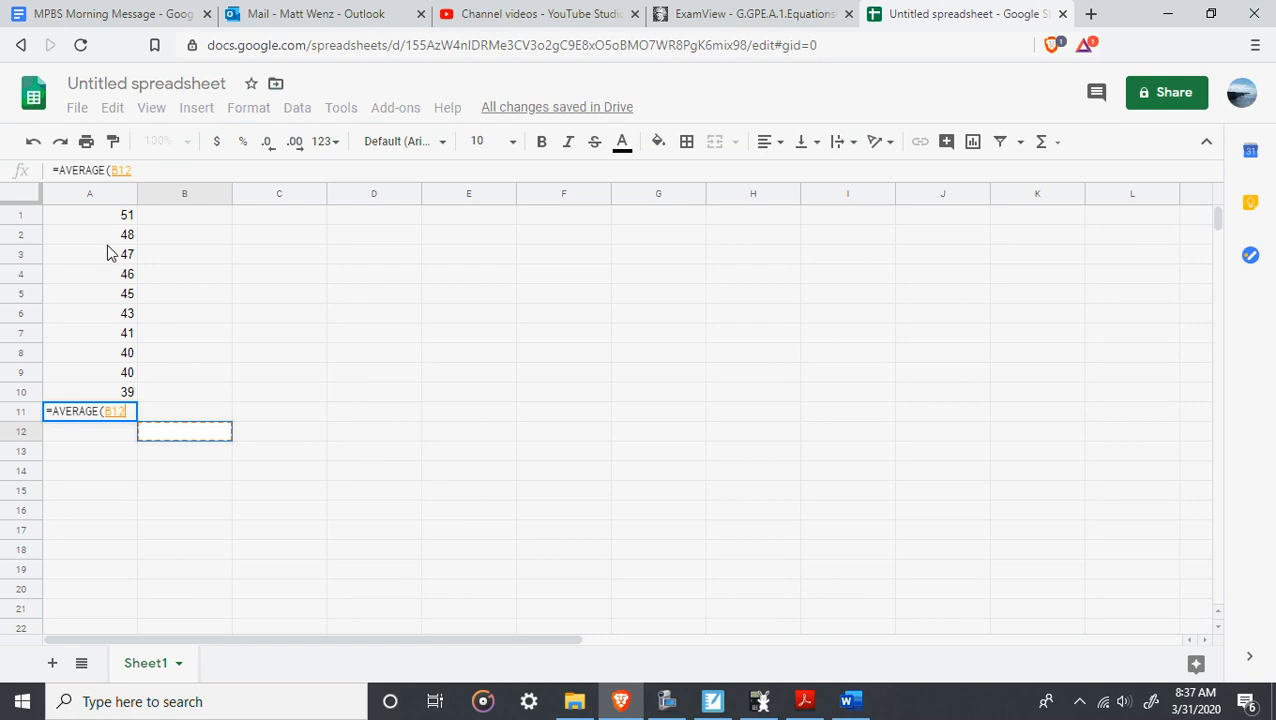
pyautogui.moveTo(114, 214); pyautogui.dragTo(125, 392)
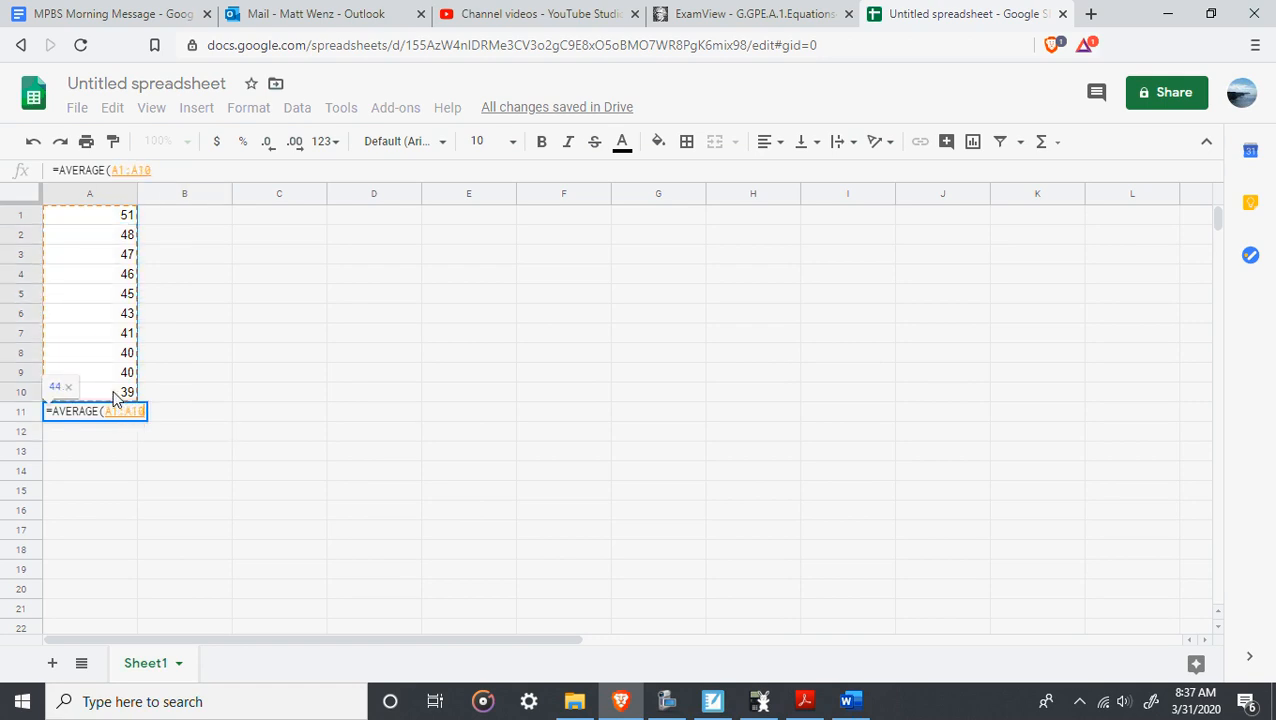
pyautogui.press('Return')
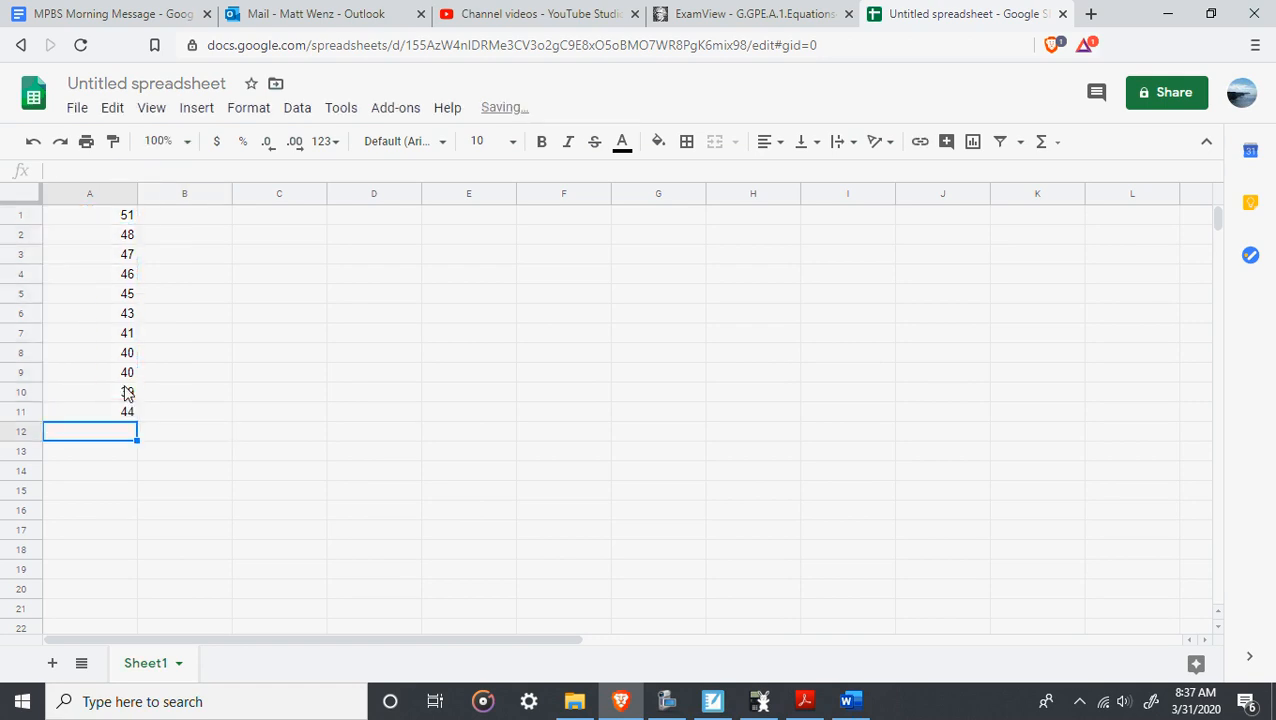
pyautogui.click(1053, 146)
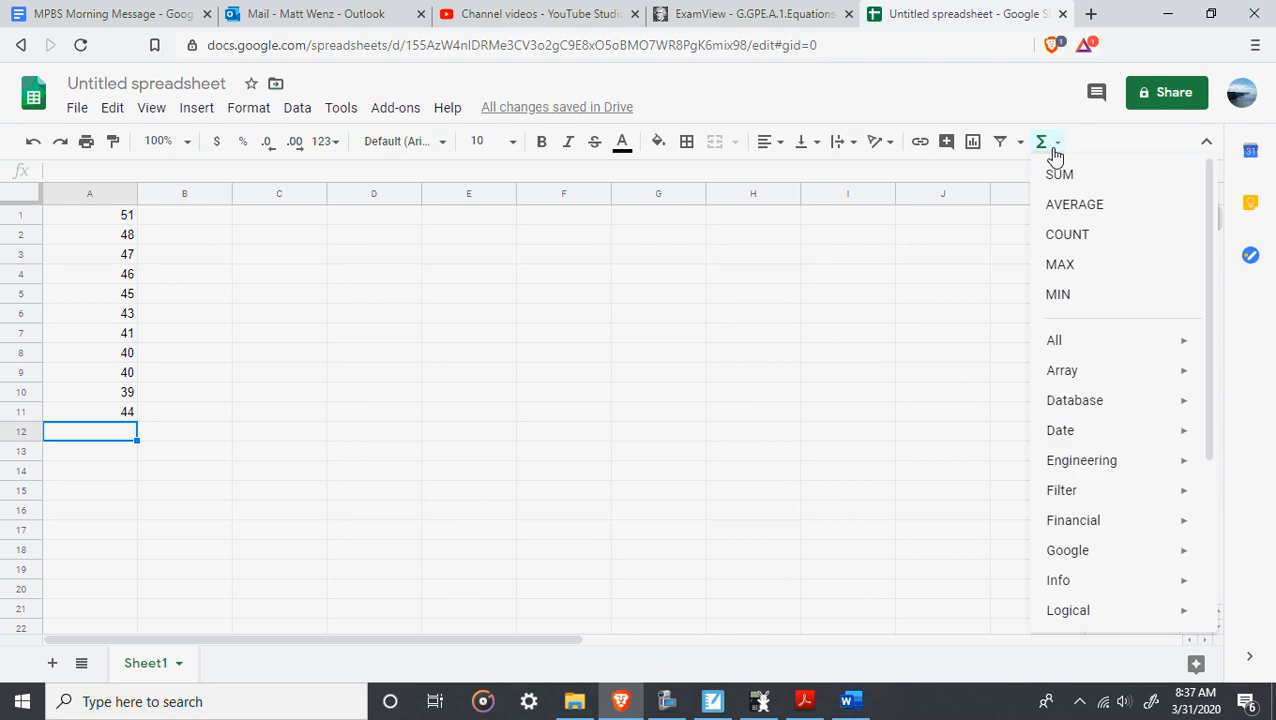
pyautogui.scroll(-3, 1142, 322)
pyautogui.scroll(3, 1136, 330)
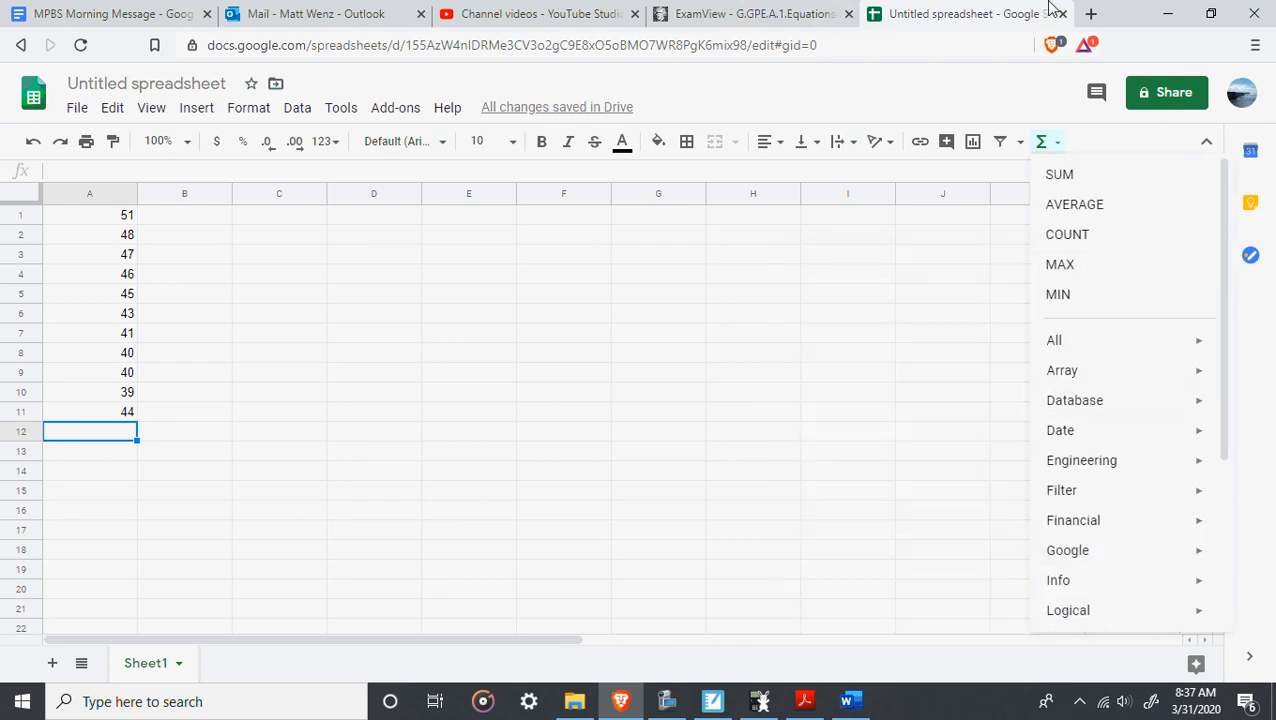
# Place the spreadsheet back beside the worksheet and clear the home run data and average from cells A1 to A13.
pyautogui.moveTo(1125, 10); pyautogui.dragTo(1274, 24)
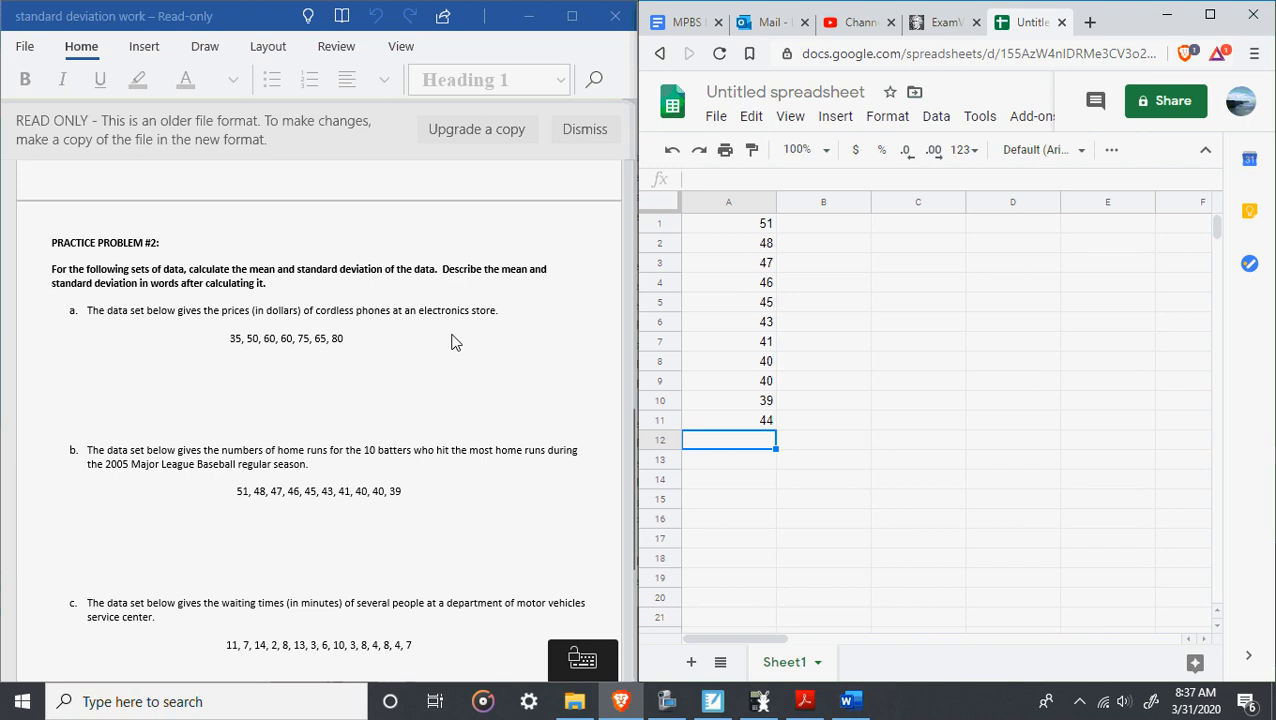
pyautogui.scroll(-5, 425, 360)
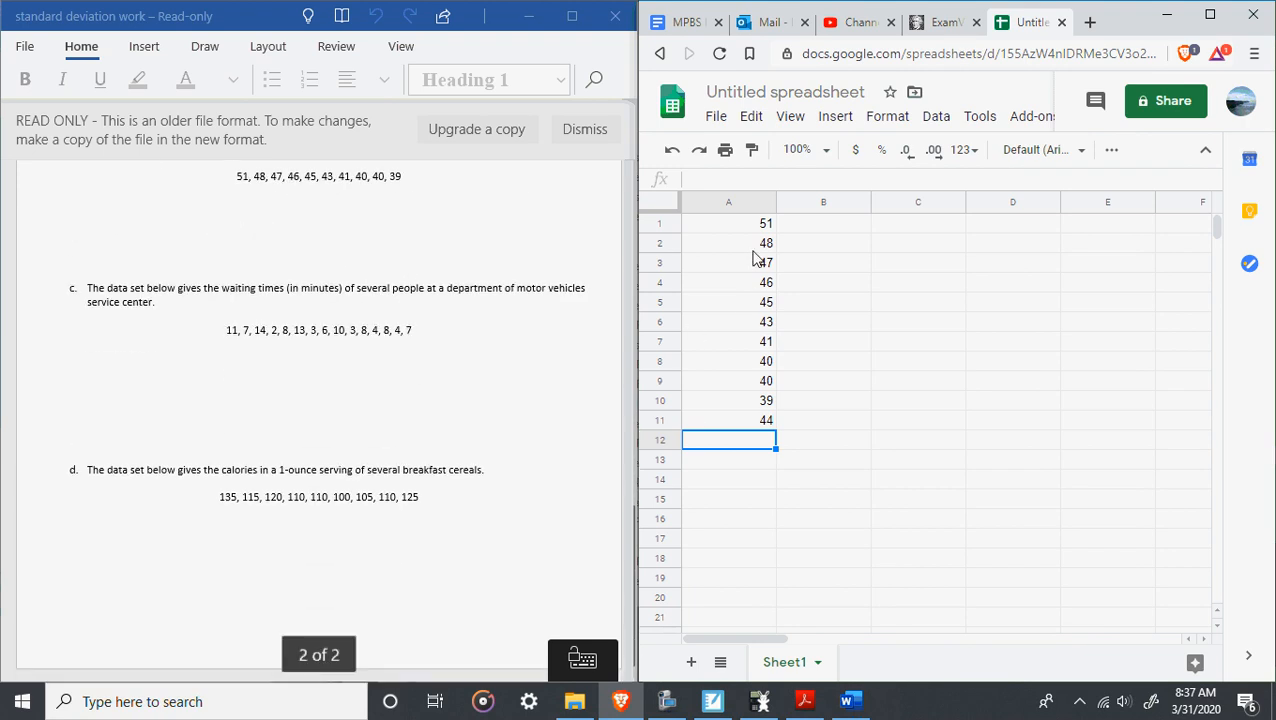
pyautogui.moveTo(765, 230); pyautogui.dragTo(754, 467)
pyautogui.press('Delete')
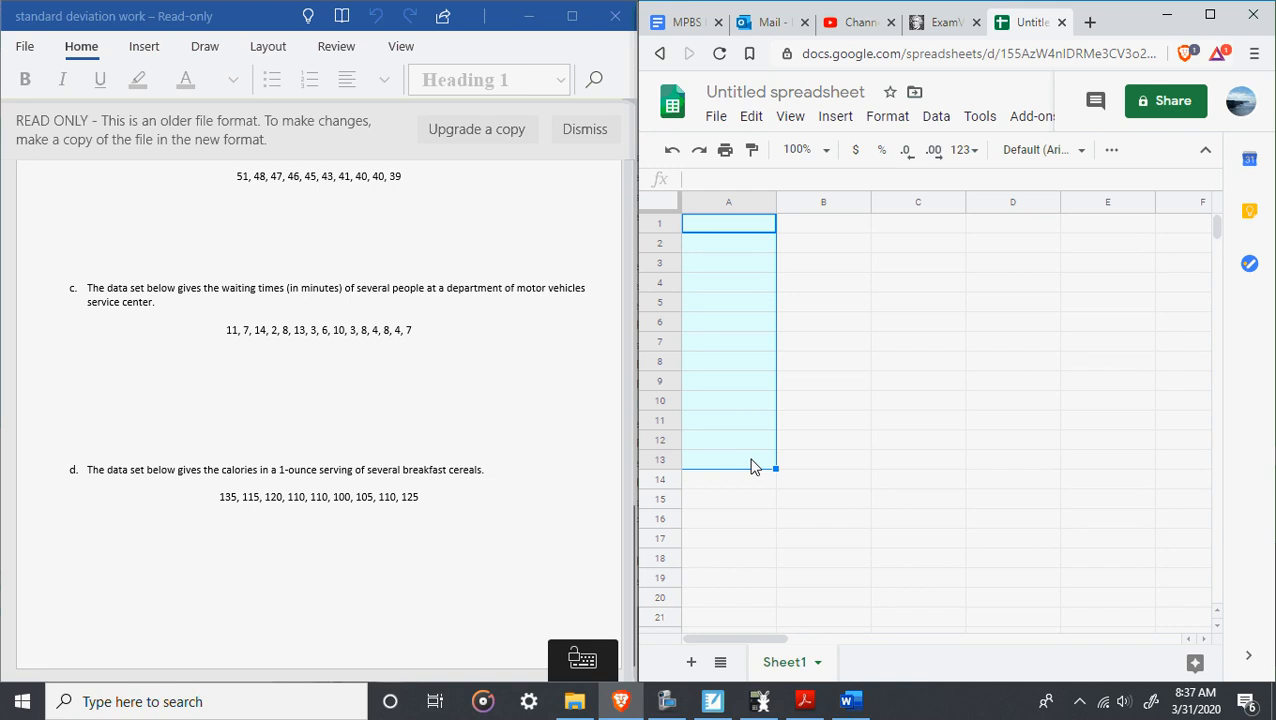
# Enter the waiting times 11, 7, 14, 2, 8, 13, 3, 6, 10, 3, 8, 4, 8, 4 and 7 down cells A1 to A15.
pyautogui.click(667, 701)
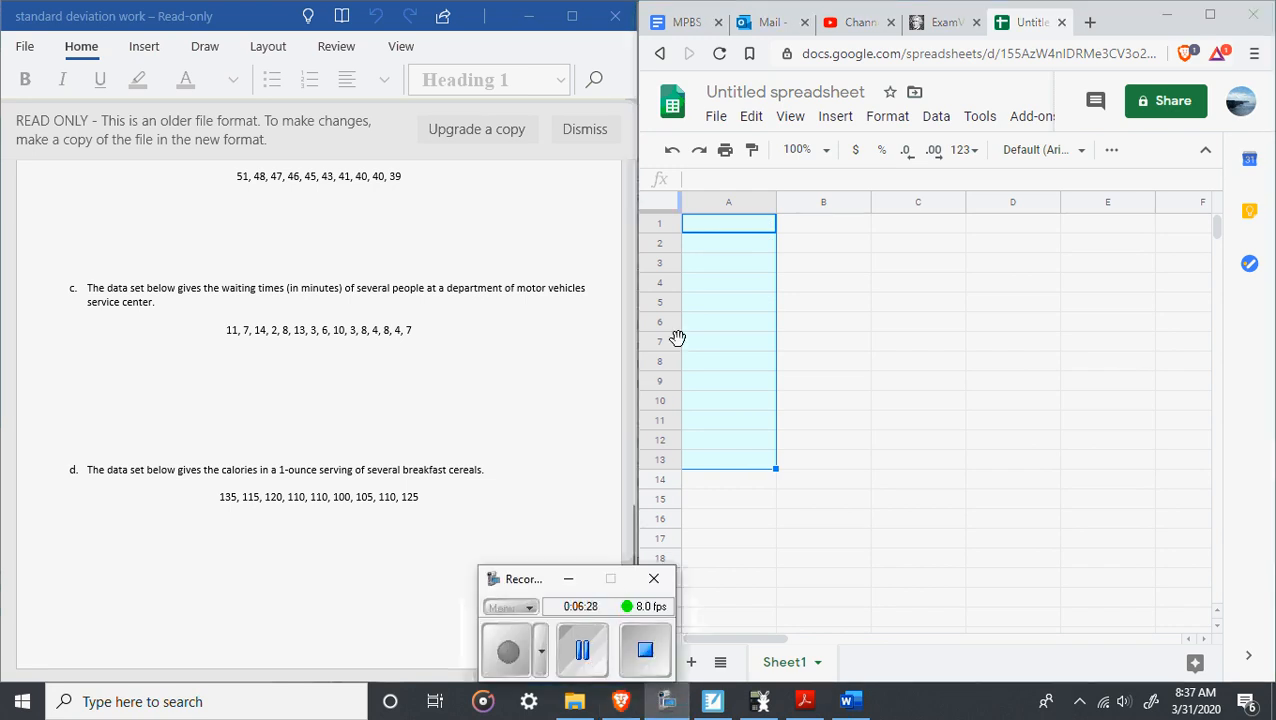
pyautogui.click(735, 226)
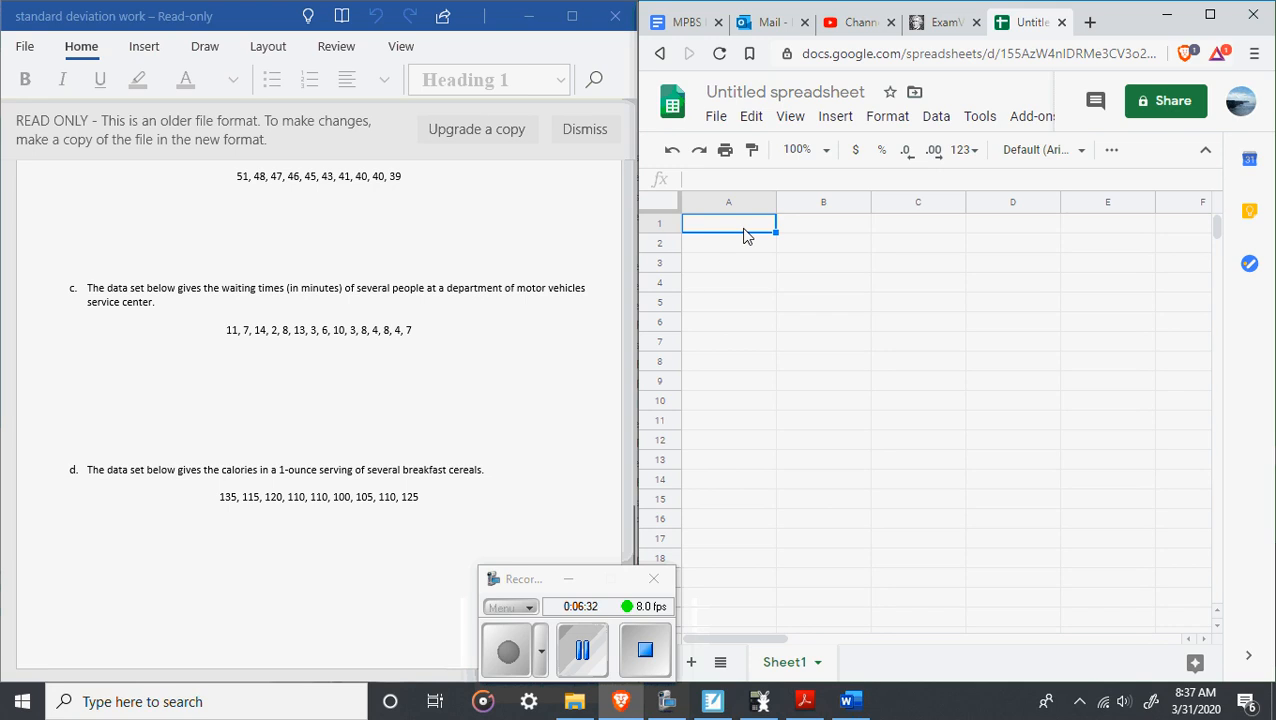
pyautogui.write('11')
pyautogui.press('Return')
pyautogui.write('7')
pyautogui.press('Return')
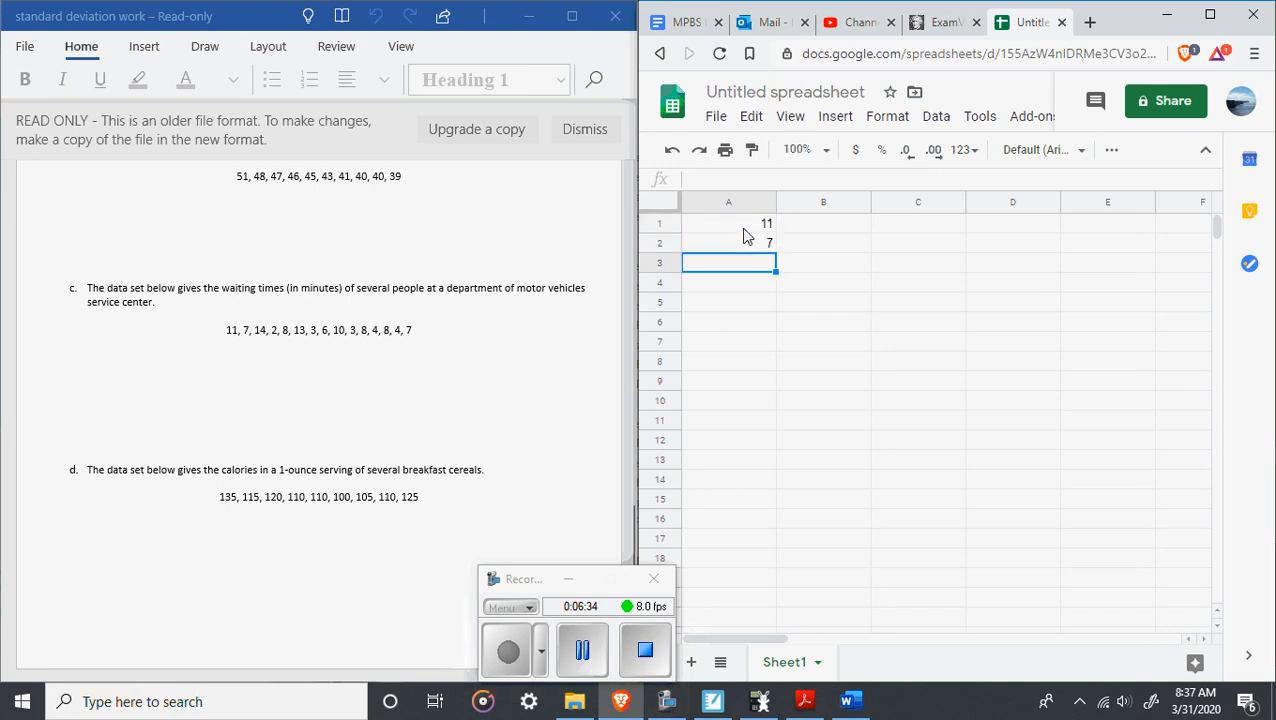
pyautogui.write('14')
pyautogui.press('Return')
pyautogui.write('2')
pyautogui.press('Return')
pyautogui.write('8')
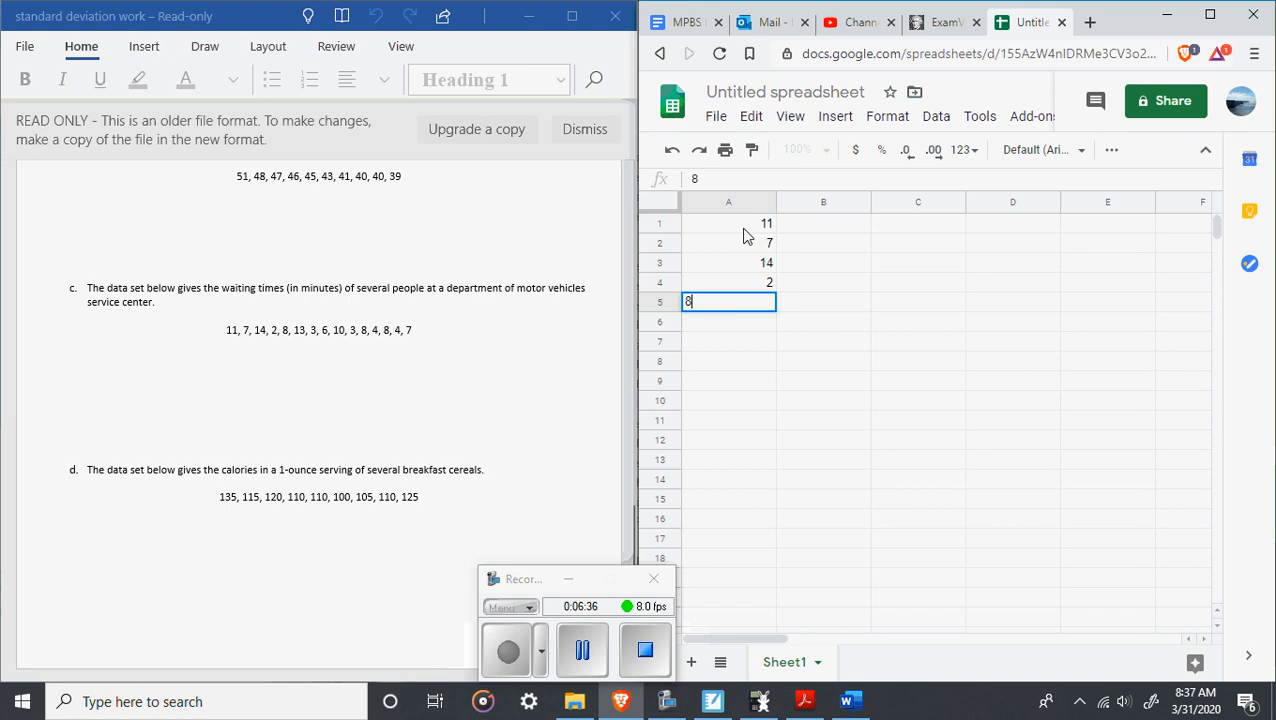
pyautogui.press('Return')
pyautogui.write('13')
pyautogui.press('Return')
pyautogui.write('3')
pyautogui.press('Return')
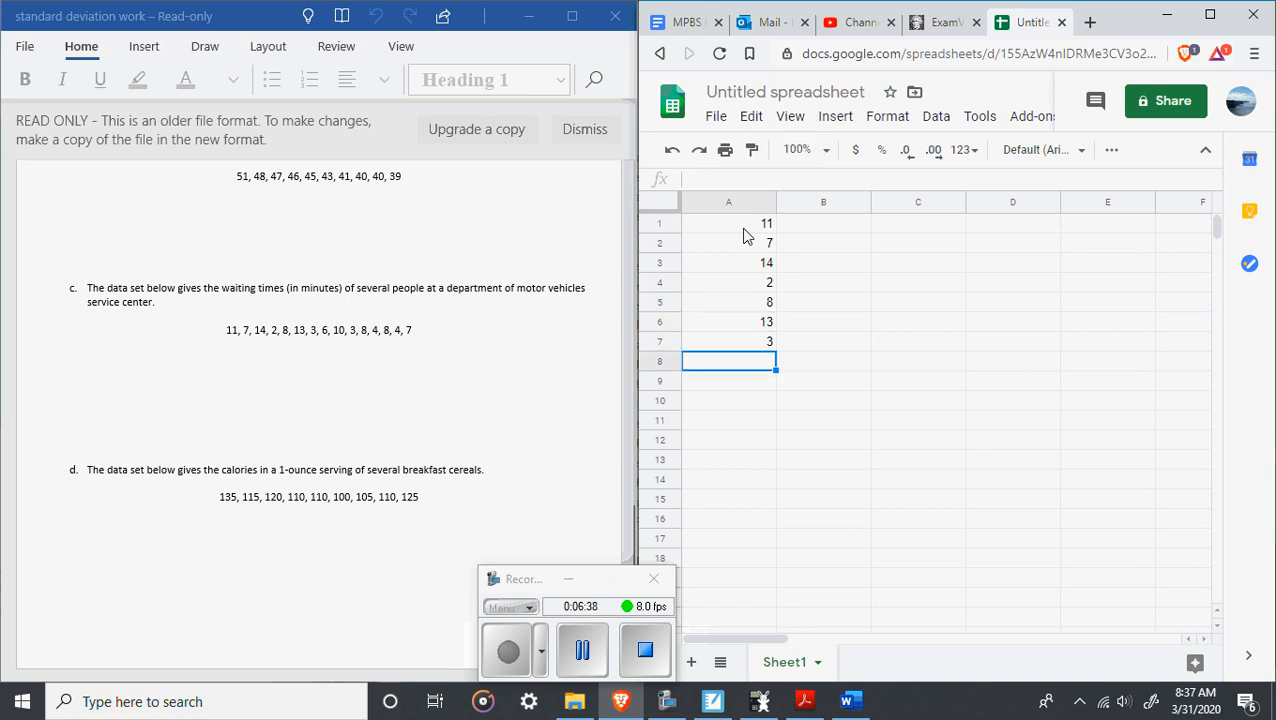
pyautogui.write('6')
pyautogui.press('Return')
pyautogui.write('10')
pyautogui.press('Return')
pyautogui.write('3')
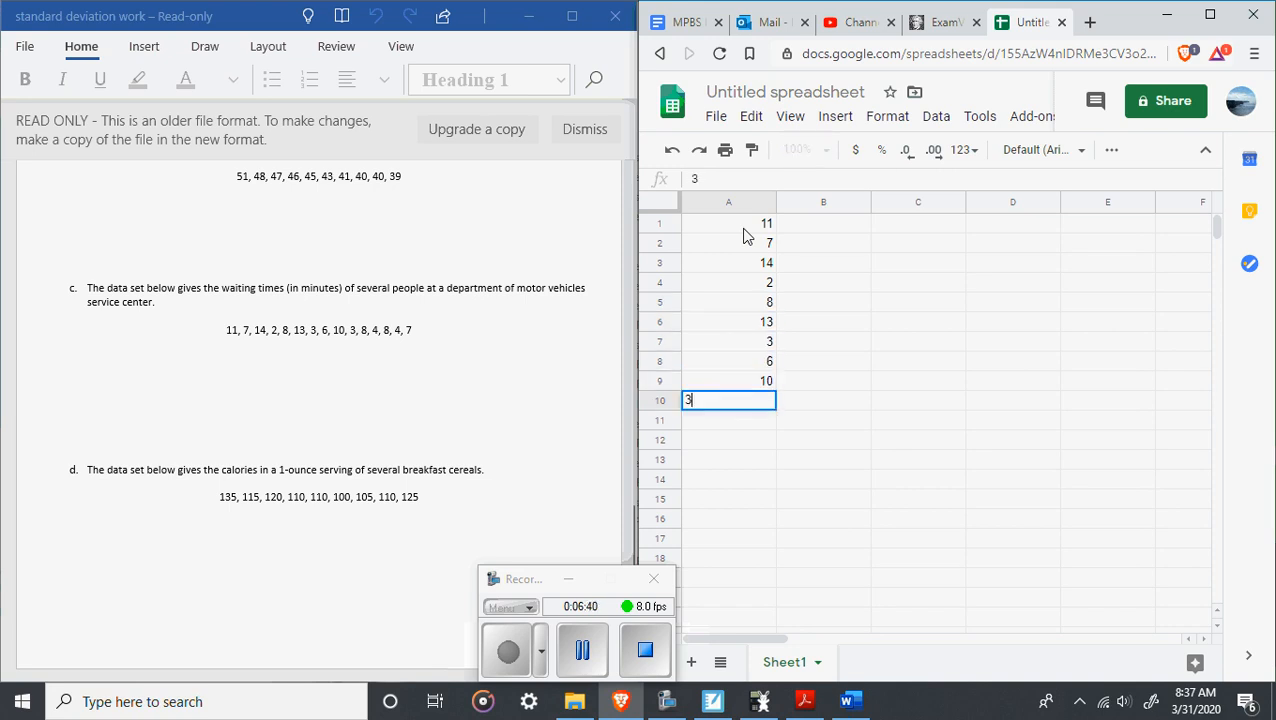
pyautogui.press('Return')
pyautogui.write('8')
pyautogui.press('Return')
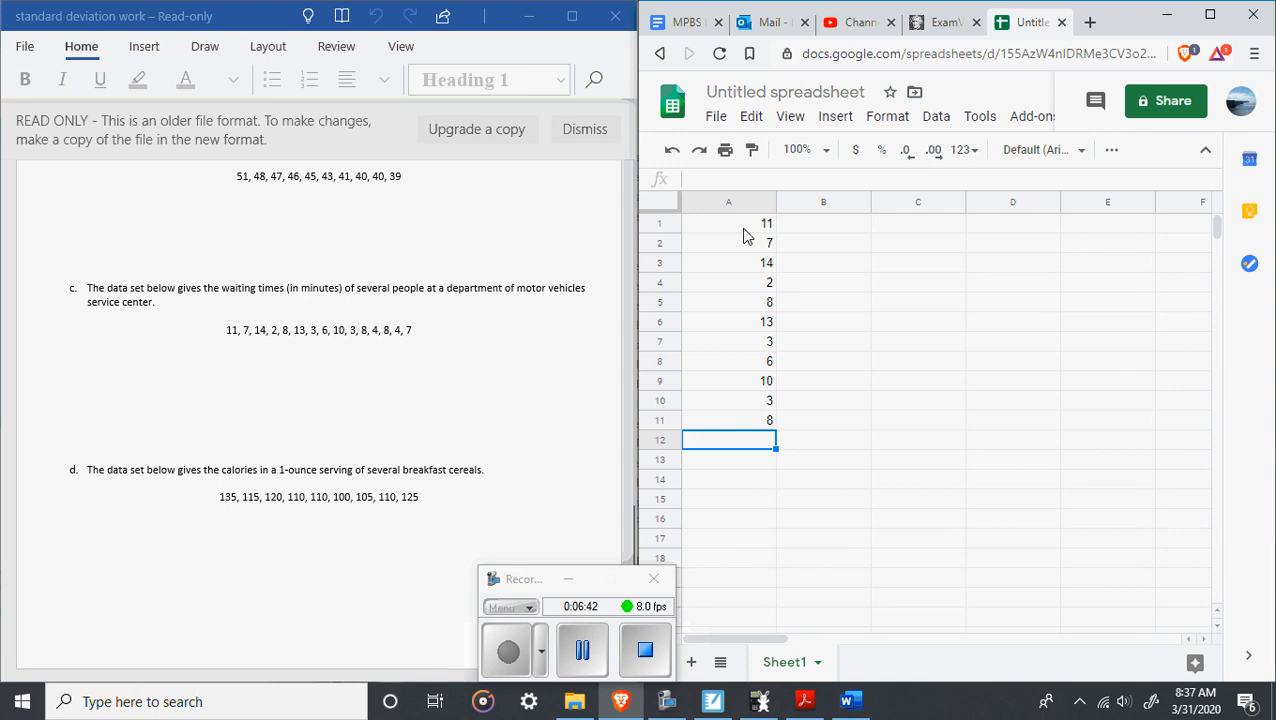
pyautogui.write('4')
pyautogui.press('Return')
pyautogui.write('8')
pyautogui.press('Return')
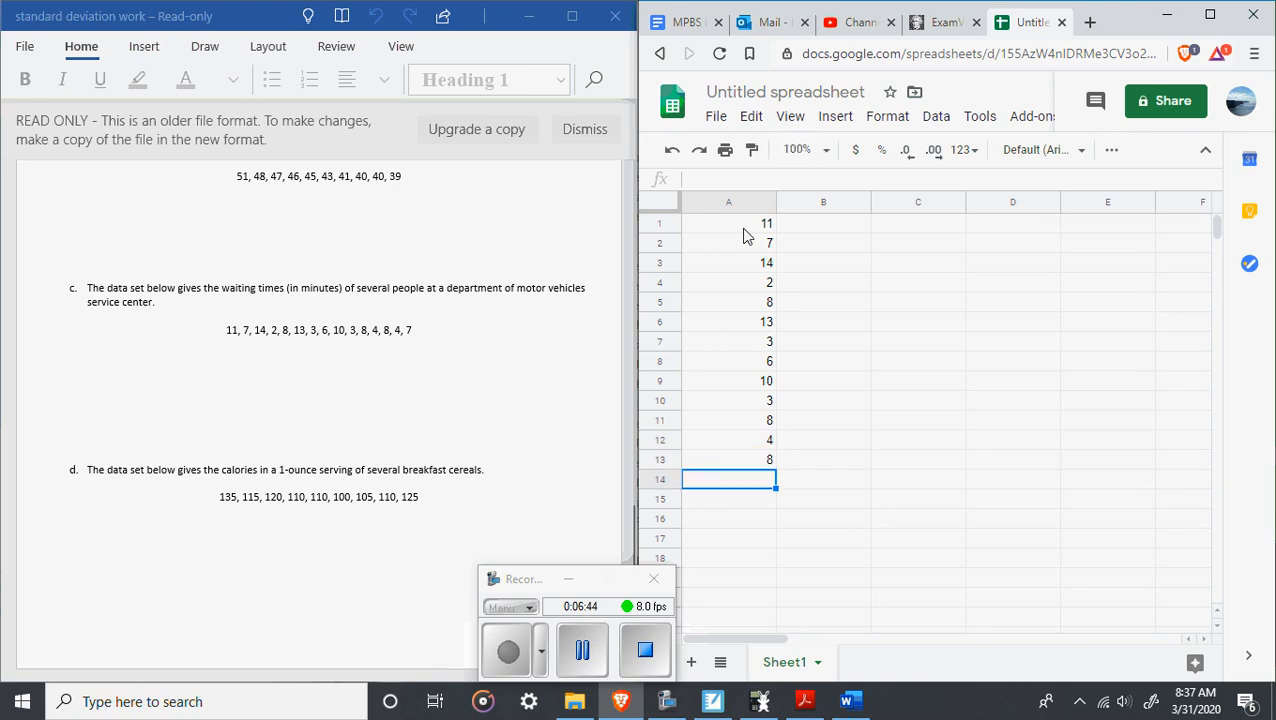
pyautogui.write('4')
pyautogui.press('Return')
pyautogui.write('7')
pyautogui.press('Return')
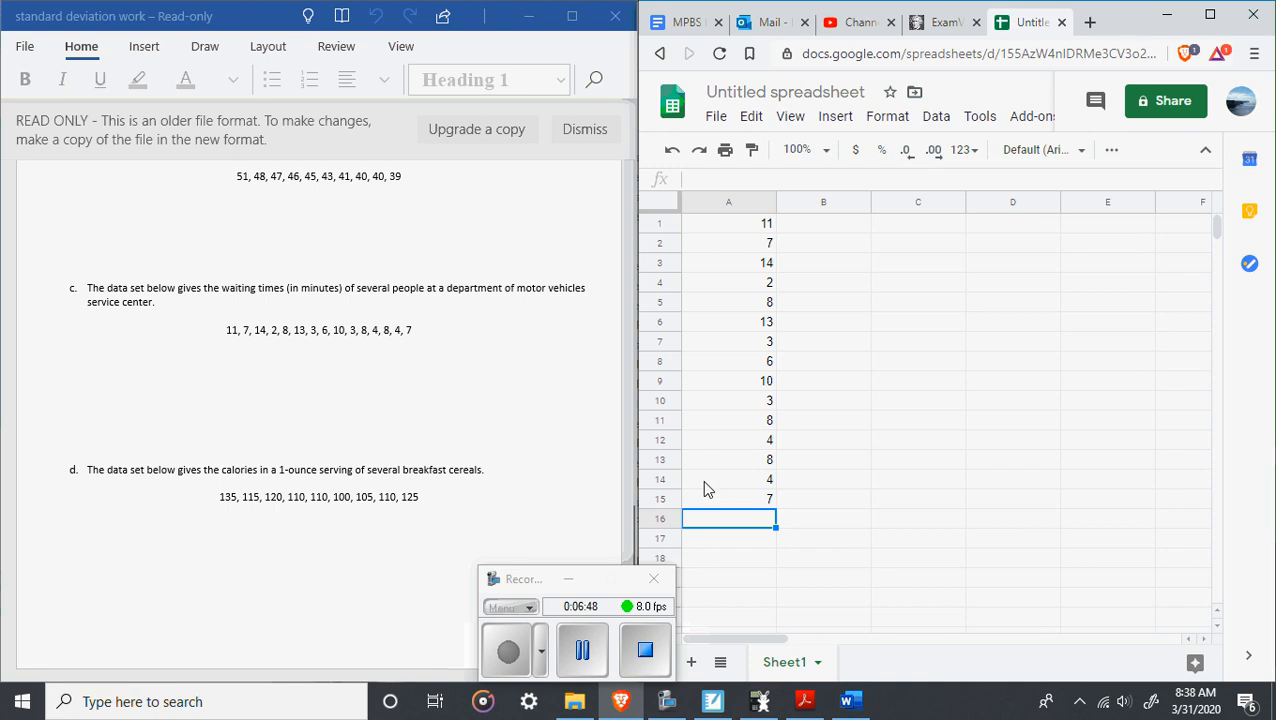
# Maximize the spreadsheet window and insert the AVERAGE function over the waiting times A1:A15 in cell A16.
pyautogui.moveTo(1127, 18); pyautogui.dragTo(1107, 26)
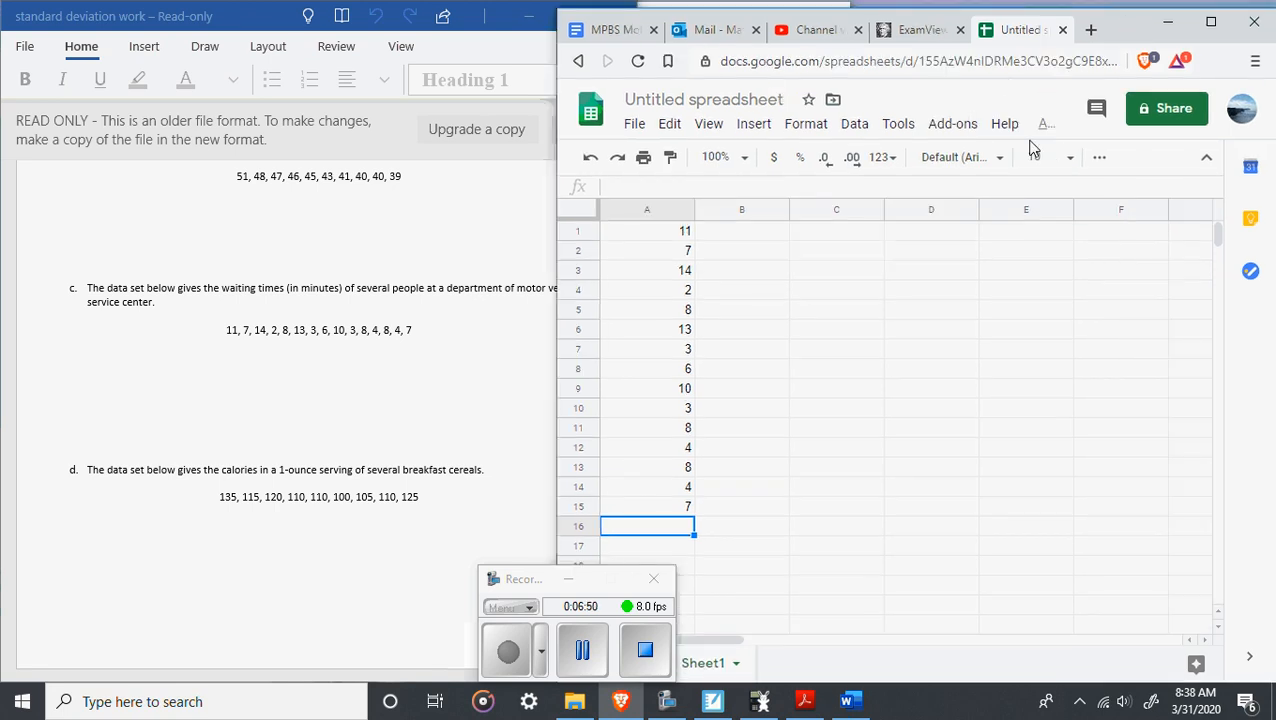
pyautogui.doubleClick(1114, 20)
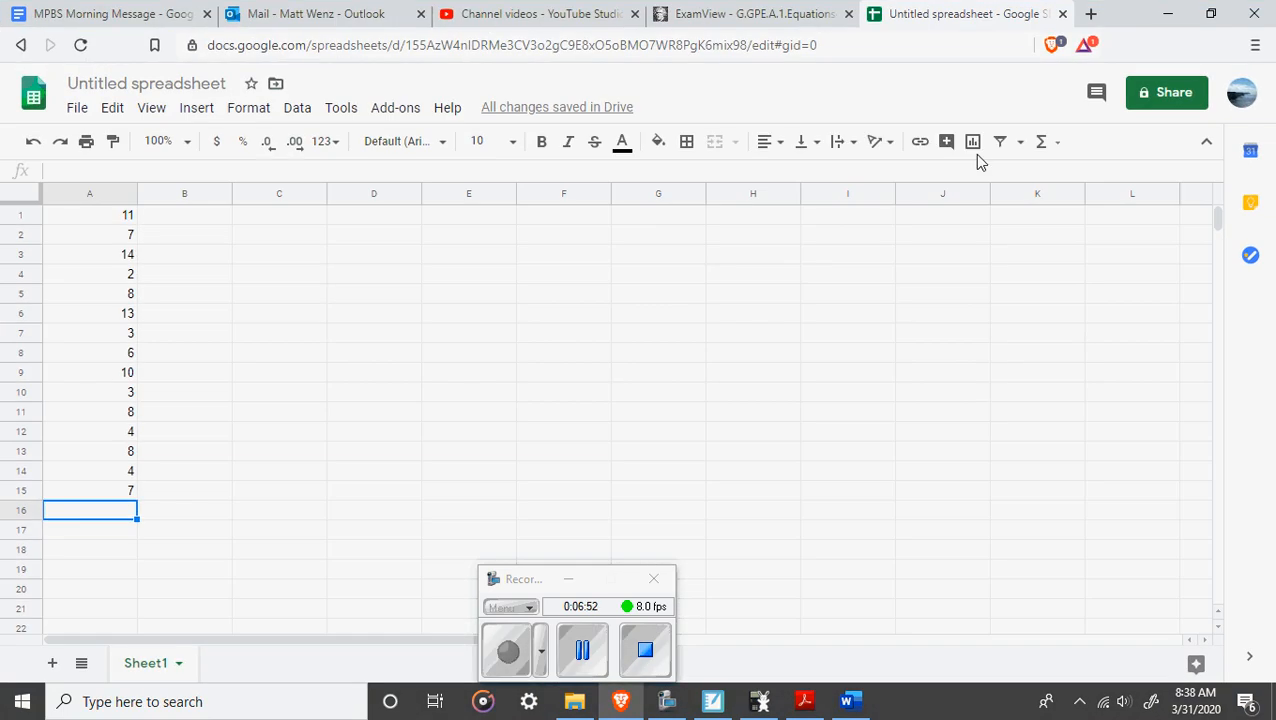
pyautogui.click(1044, 145)
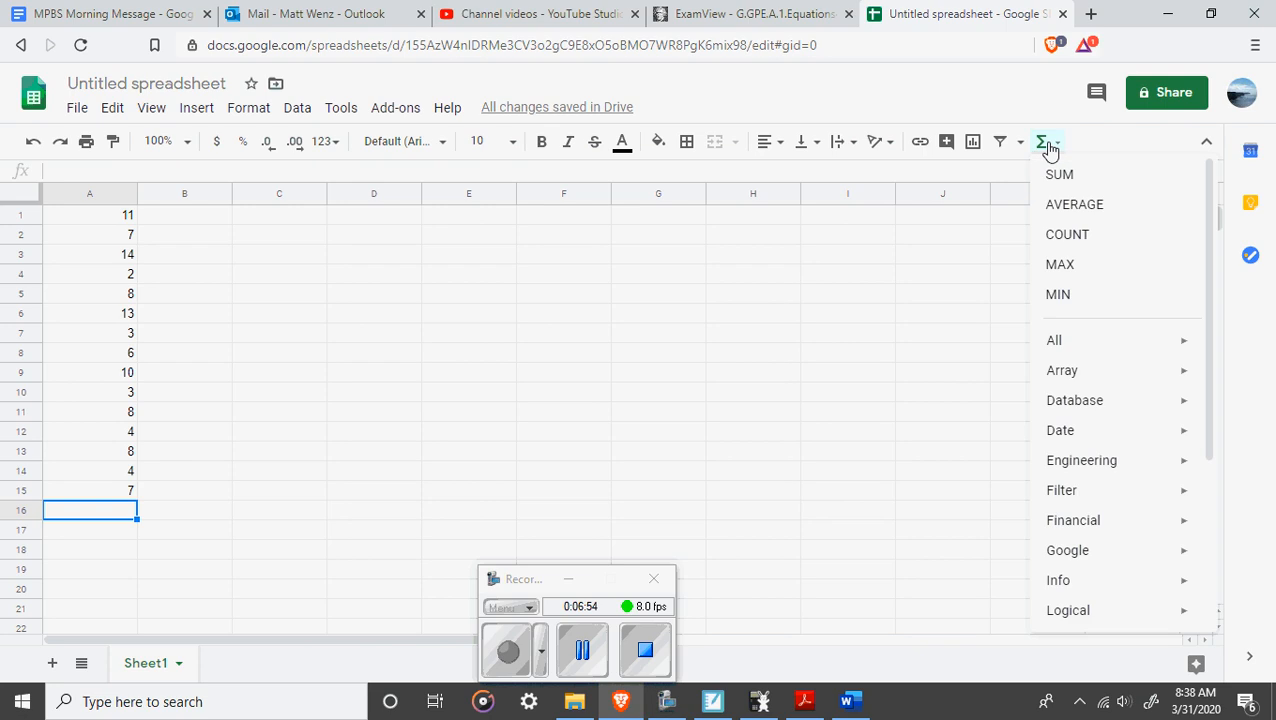
pyautogui.click(1084, 210)
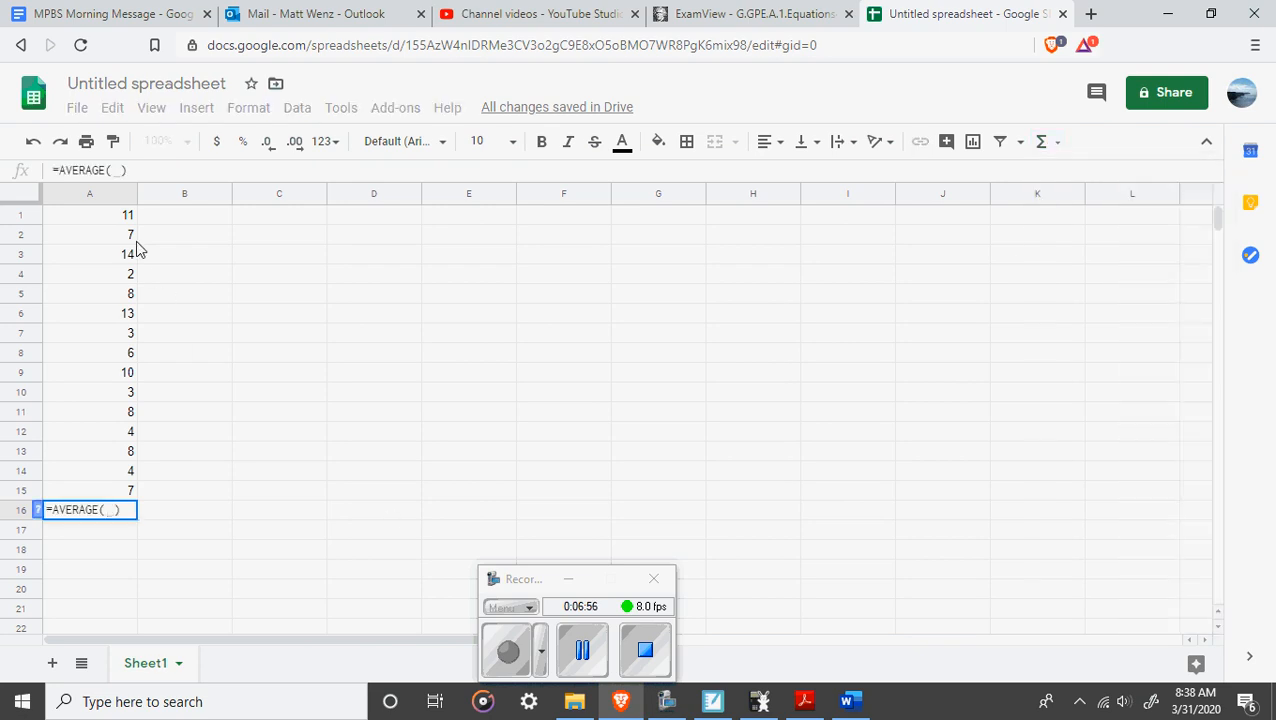
pyautogui.moveTo(130, 216); pyautogui.dragTo(131, 490)
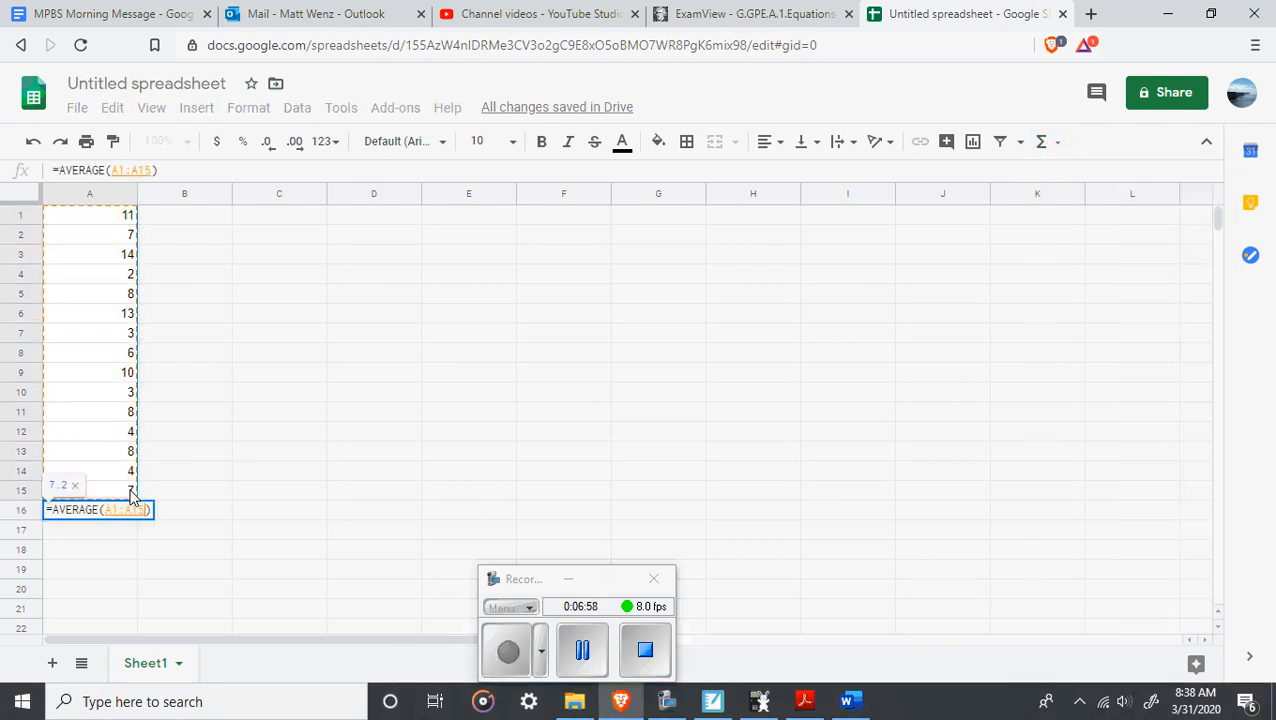
pyautogui.press('Return')
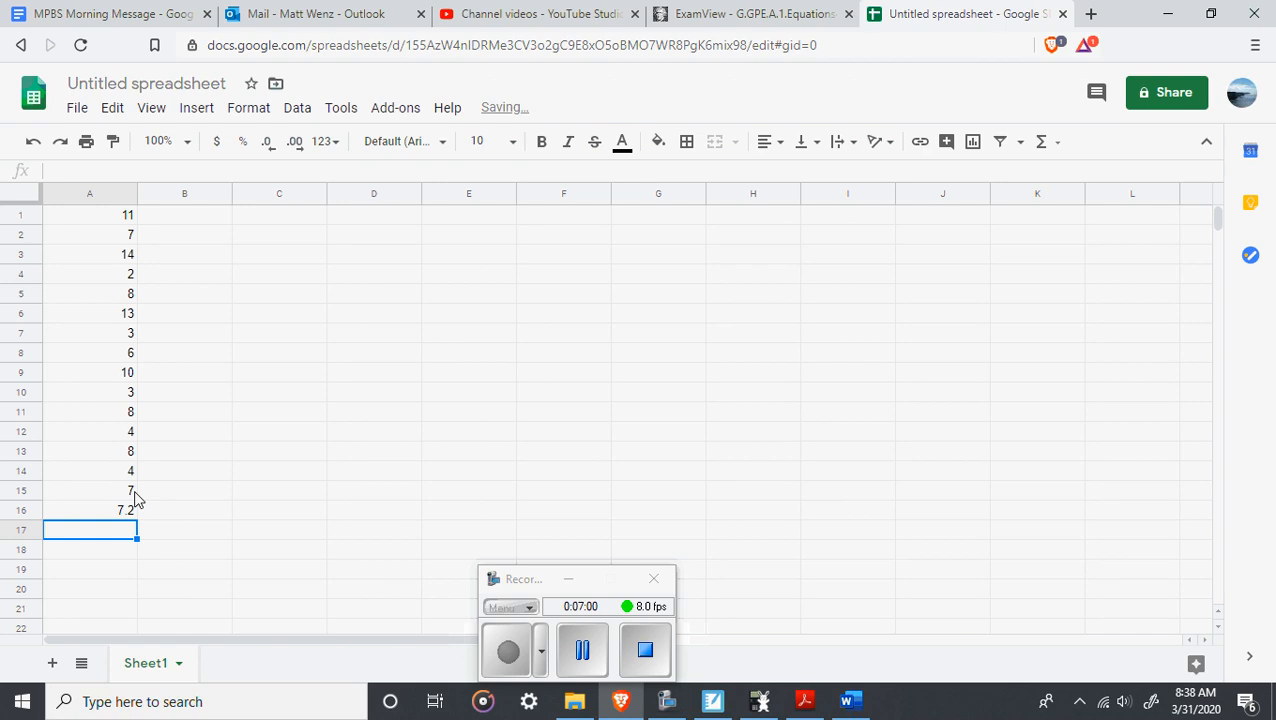
# Clear A16 and manually enter an AVERAGE formula over the waiting times in A1:A15.
pyautogui.press('Up')
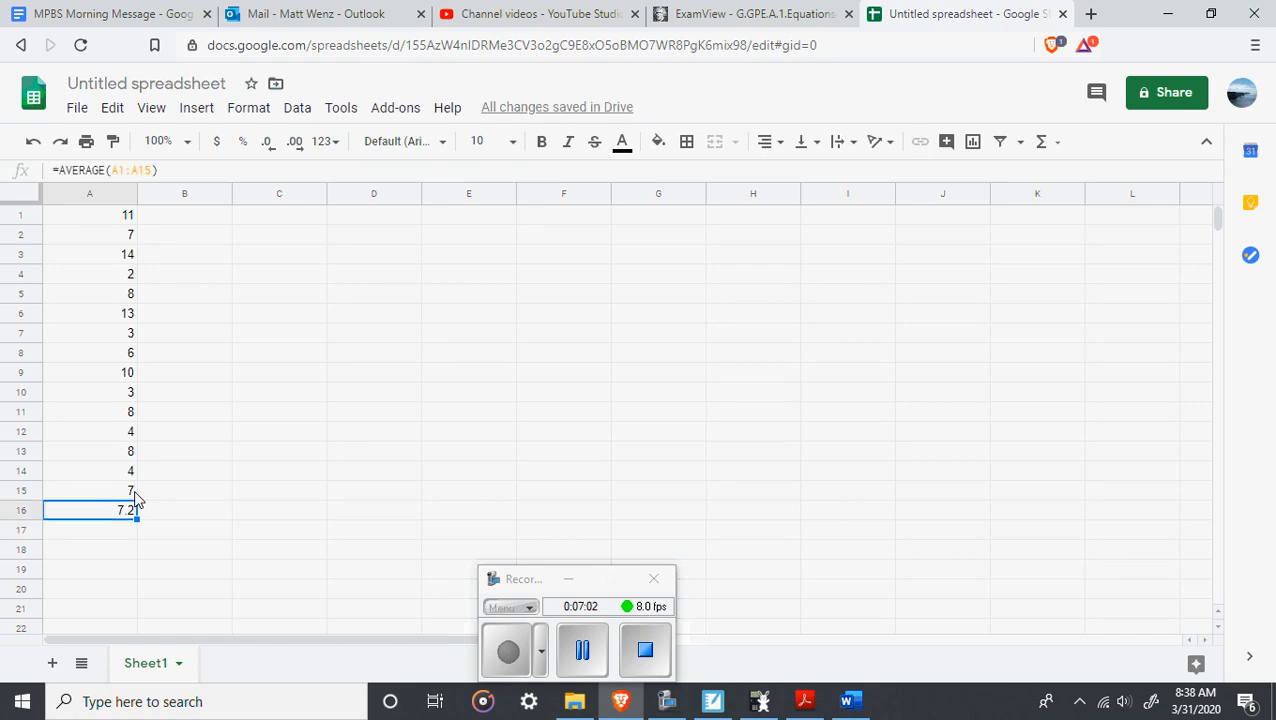
pyautogui.press('Delete')
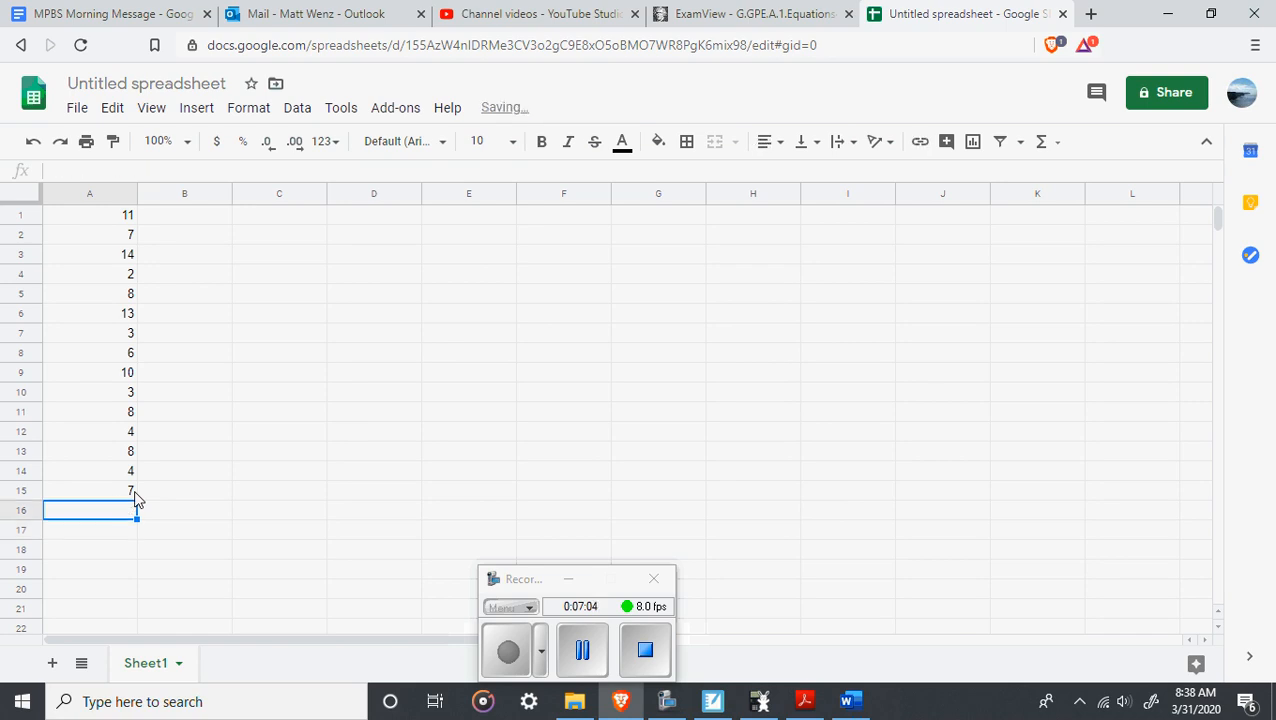
pyautogui.write('=')
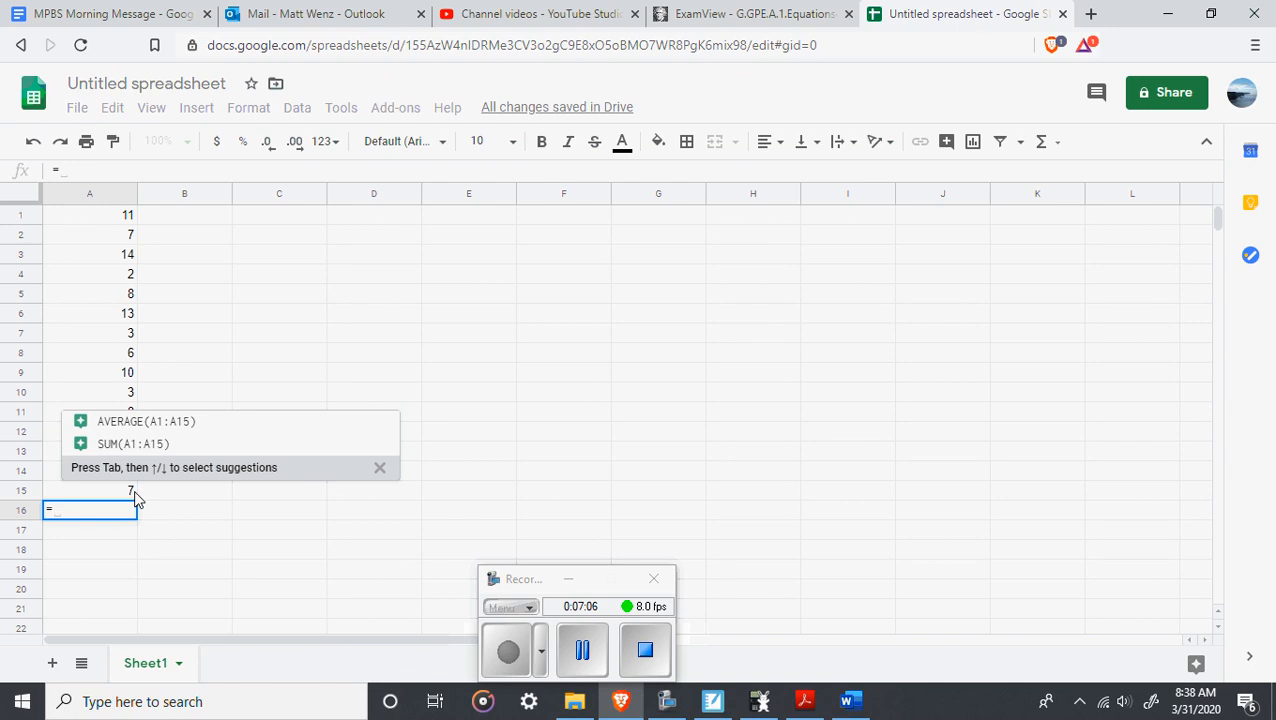
pyautogui.write('aver')
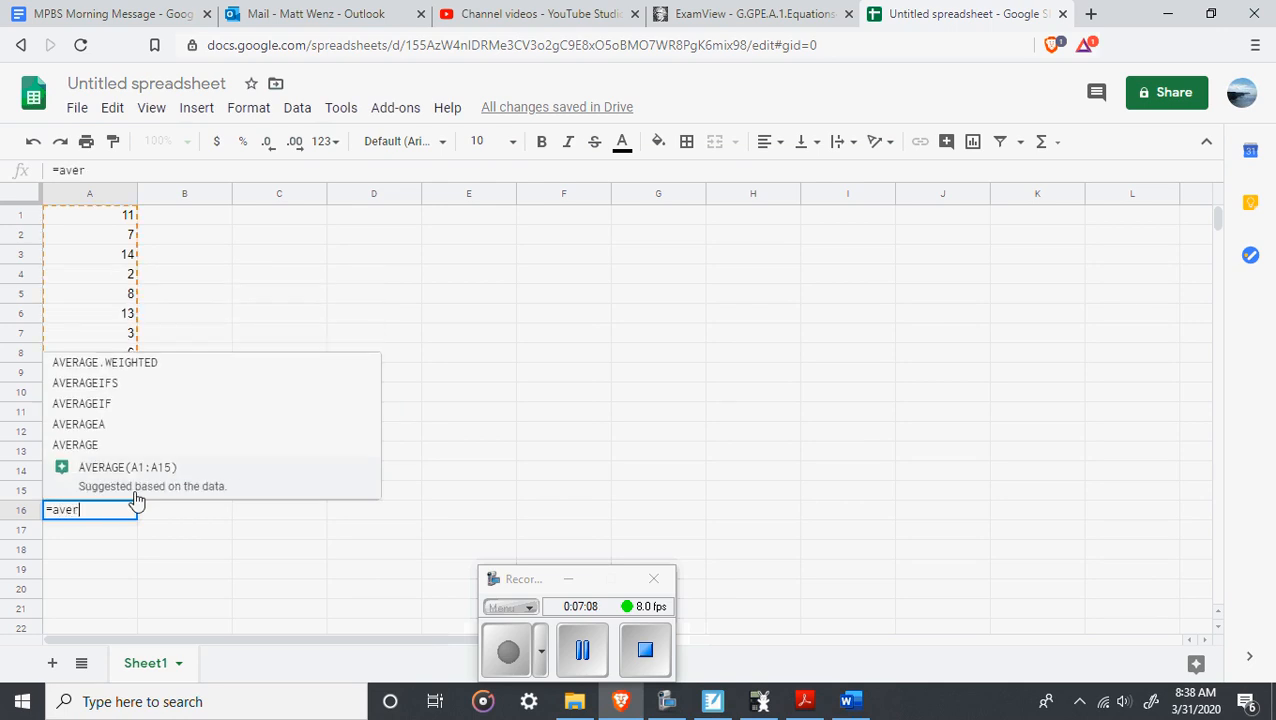
pyautogui.click(114, 443)
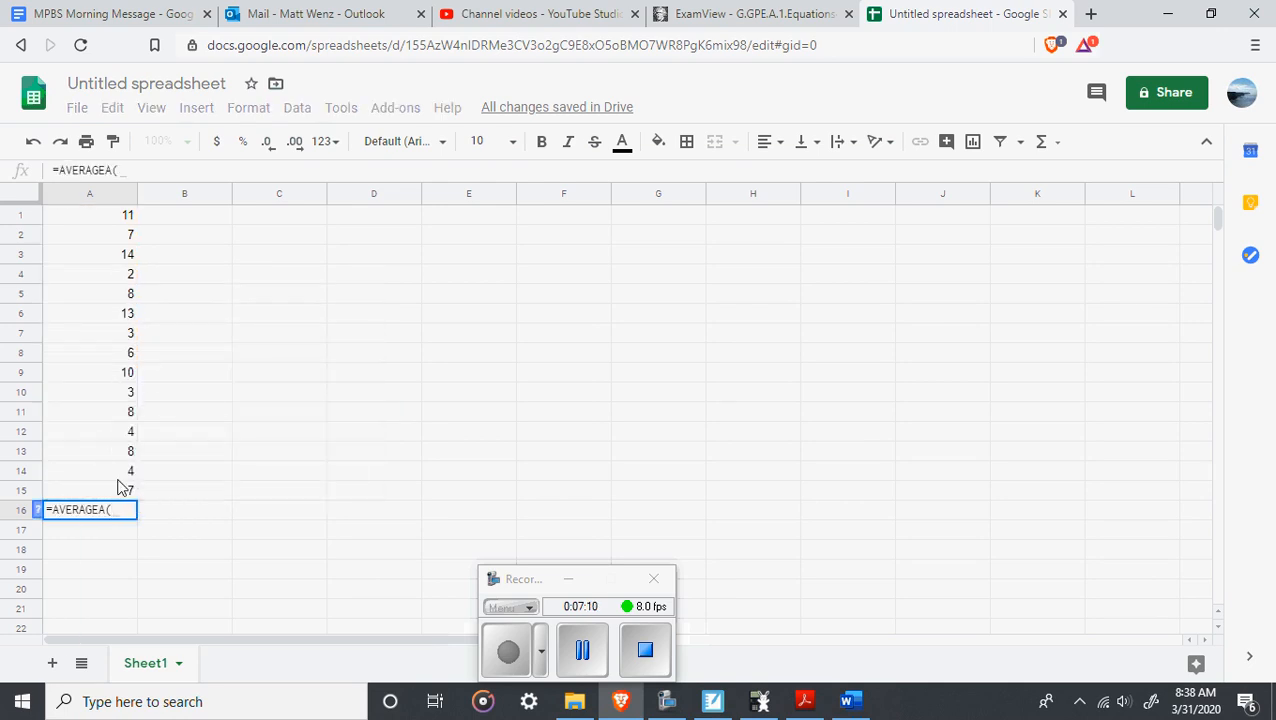
pyautogui.press('BackSpace')
pyautogui.press('BackSpace')
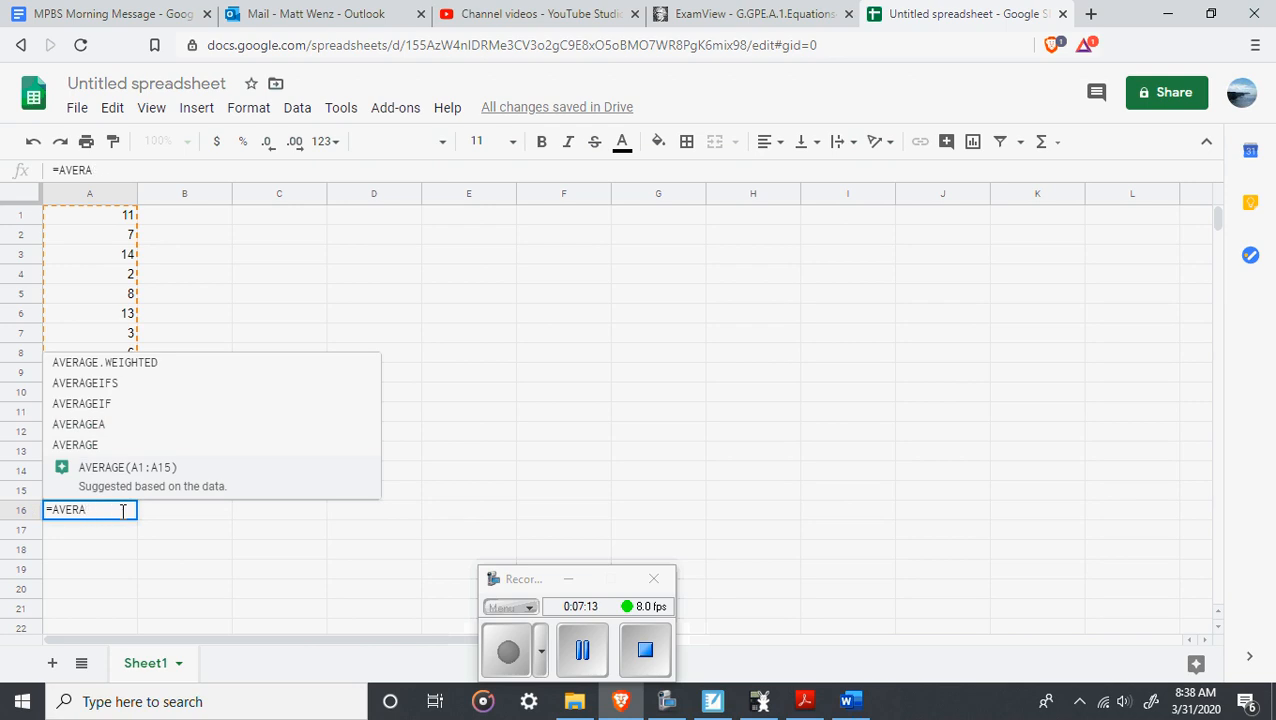
pyautogui.click(92, 445)
pyautogui.moveTo(120, 218); pyautogui.dragTo(133, 490)
pyautogui.press('Return')
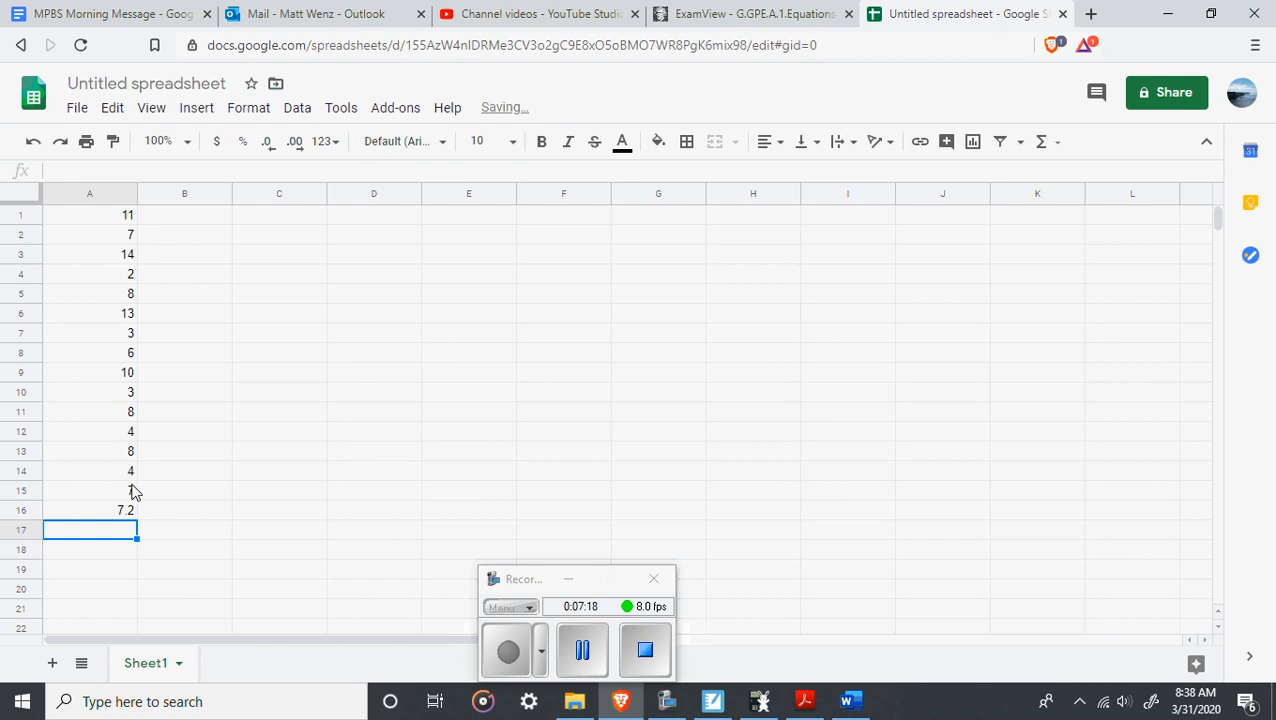
# Place the spreadsheet beside the worksheet and enter the cereal calories 135, 115, 120, 110, 110, 100, 105, 110 and 125 down cells C1 to C9.
pyautogui.moveTo(1139, 9); pyautogui.dragTo(1271, 30)
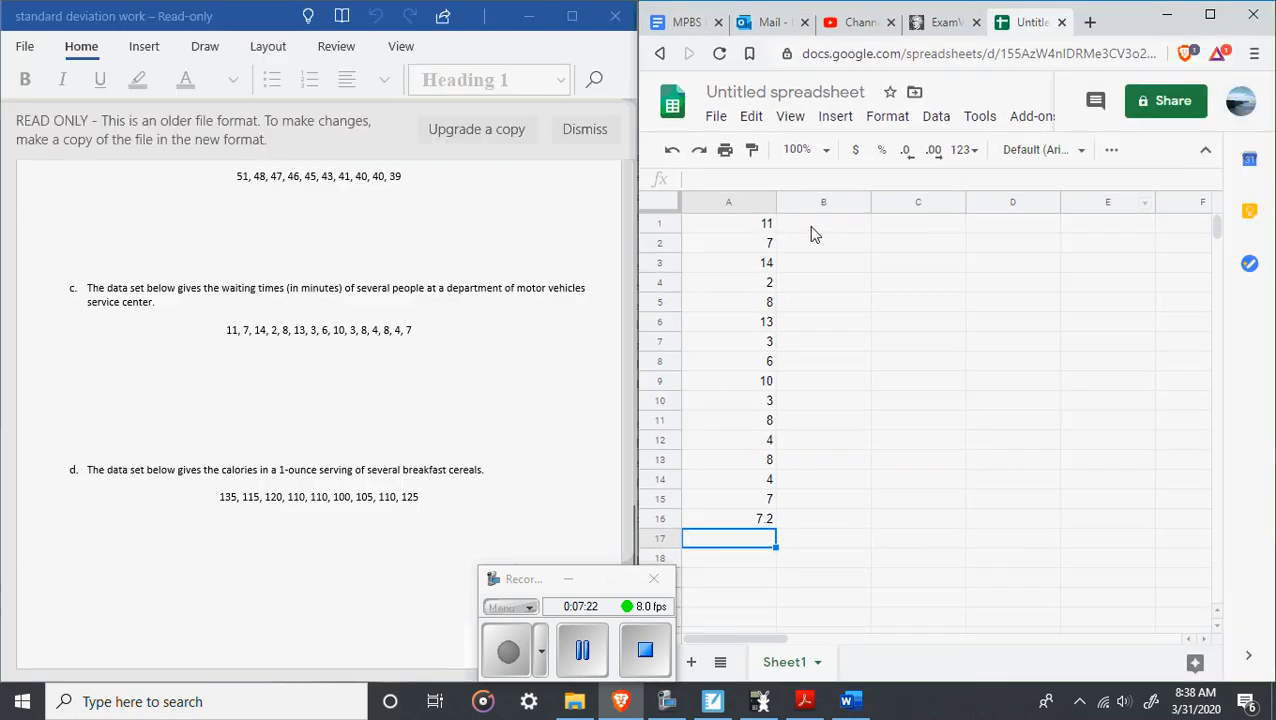
pyautogui.click(897, 229)
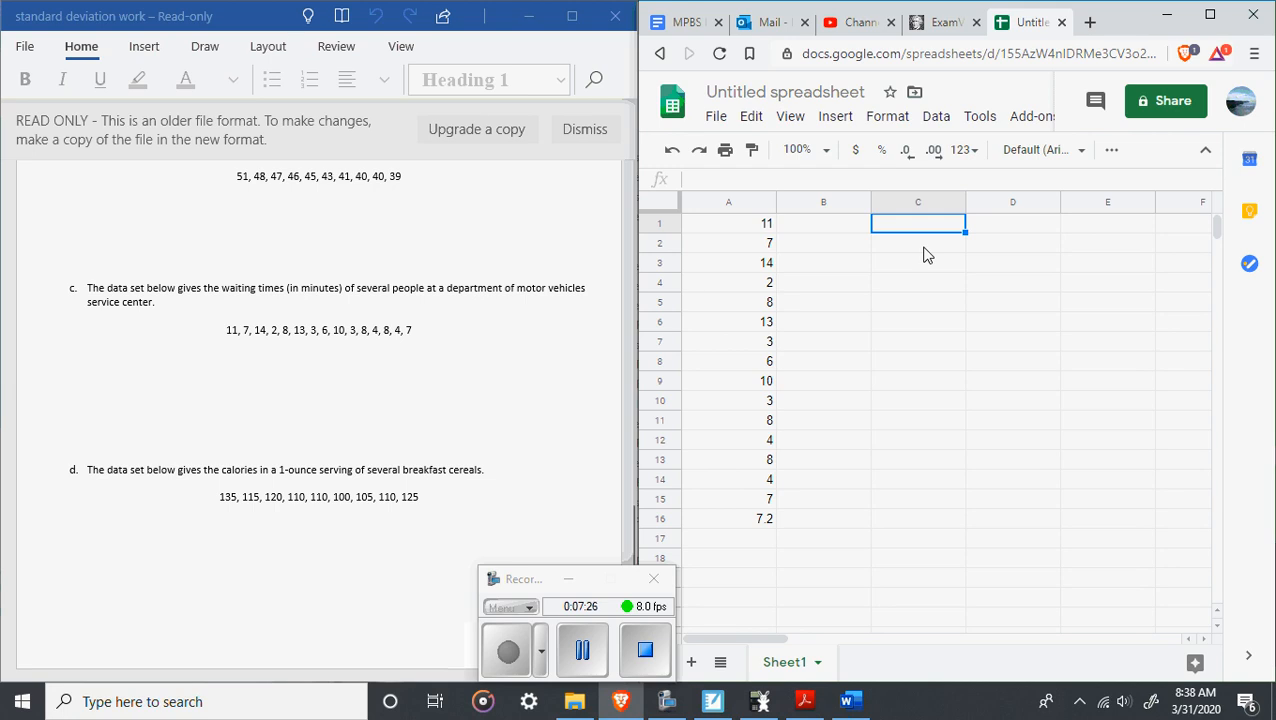
pyautogui.write('135')
pyautogui.press('Return')
pyautogui.write('115')
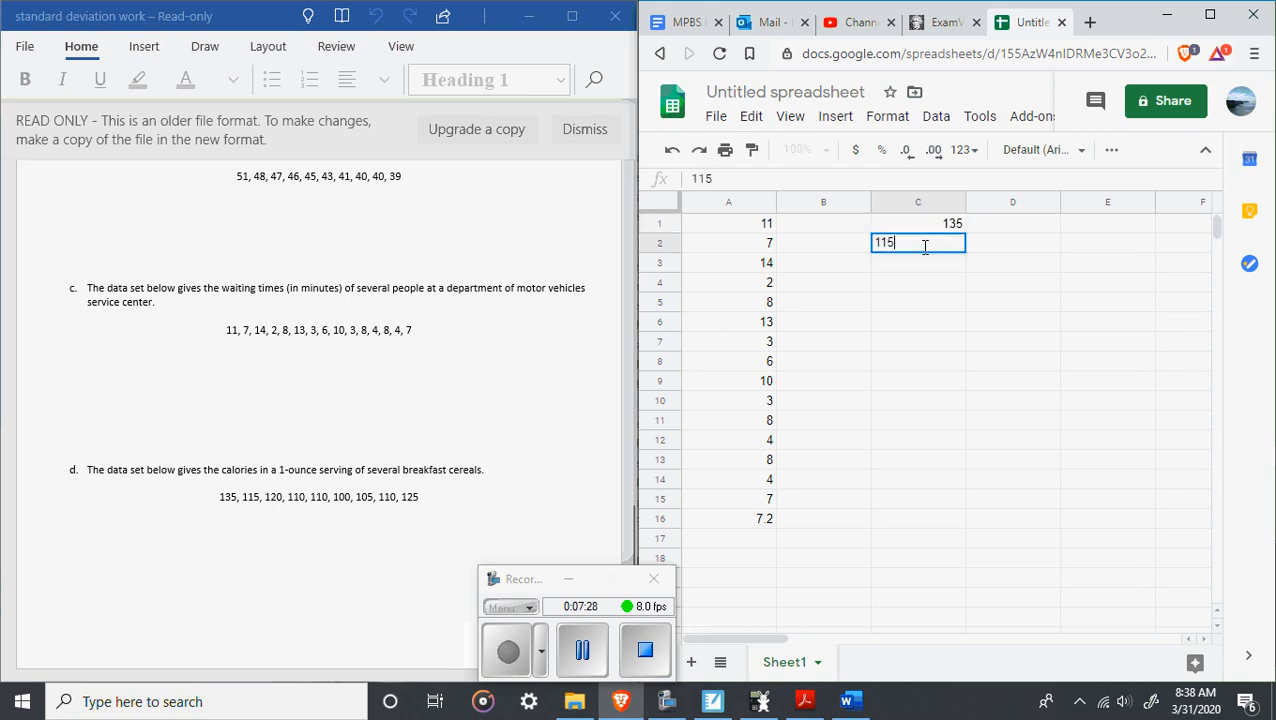
pyautogui.press('Return')
pyautogui.write('120')
pyautogui.press('Return')
pyautogui.write('110')
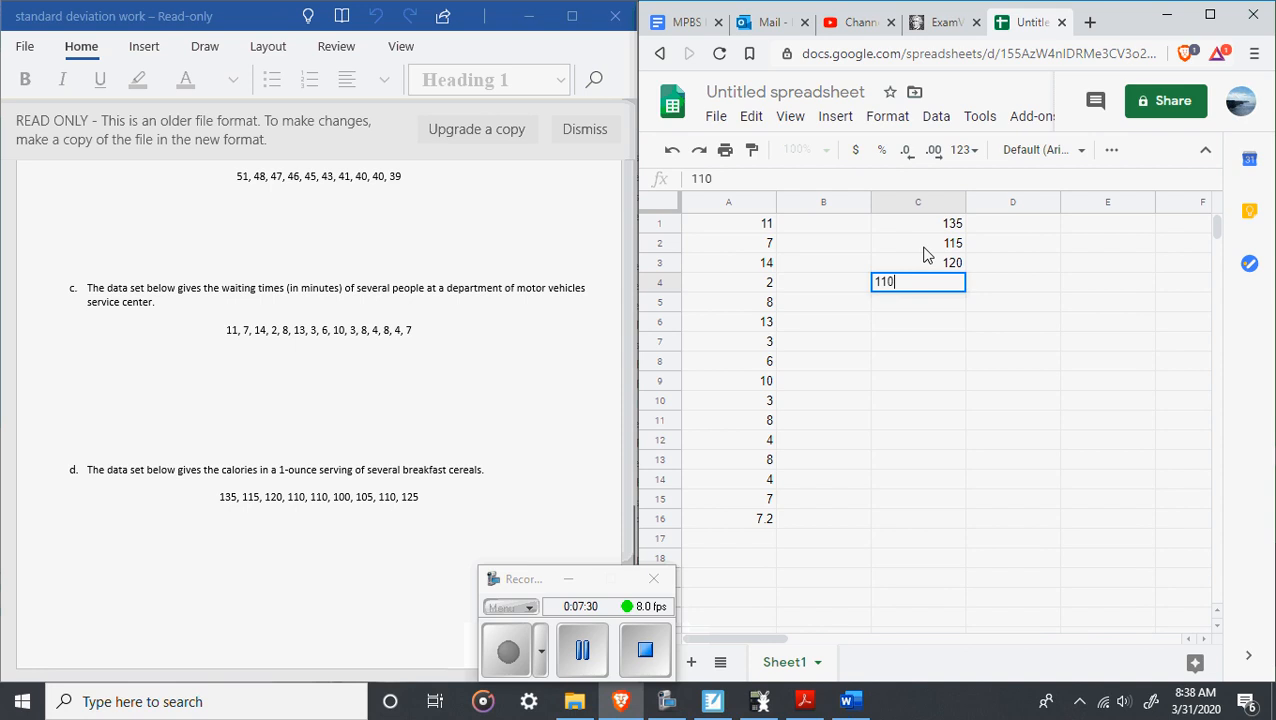
pyautogui.press('Return')
pyautogui.write('110')
pyautogui.press('Return')
pyautogui.write('1')
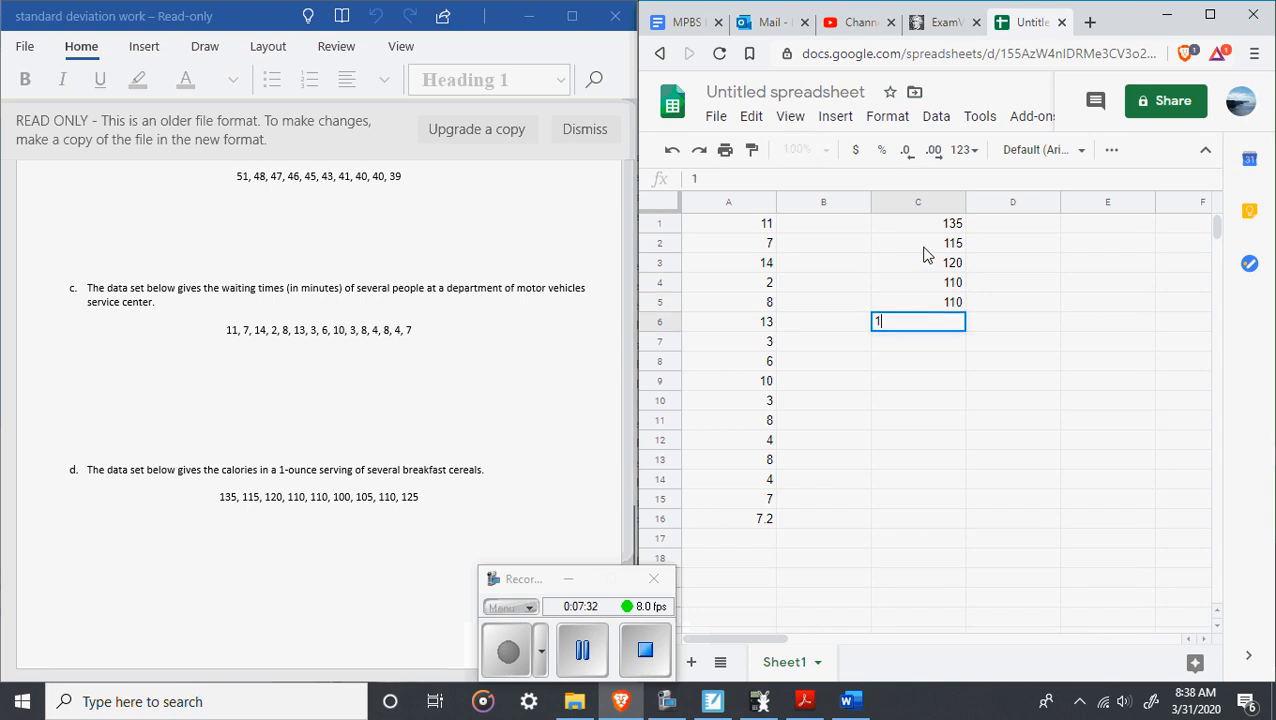
pyautogui.write('00')
pyautogui.press('Return')
pyautogui.write('105')
pyautogui.press('Return')
pyautogui.write('110')
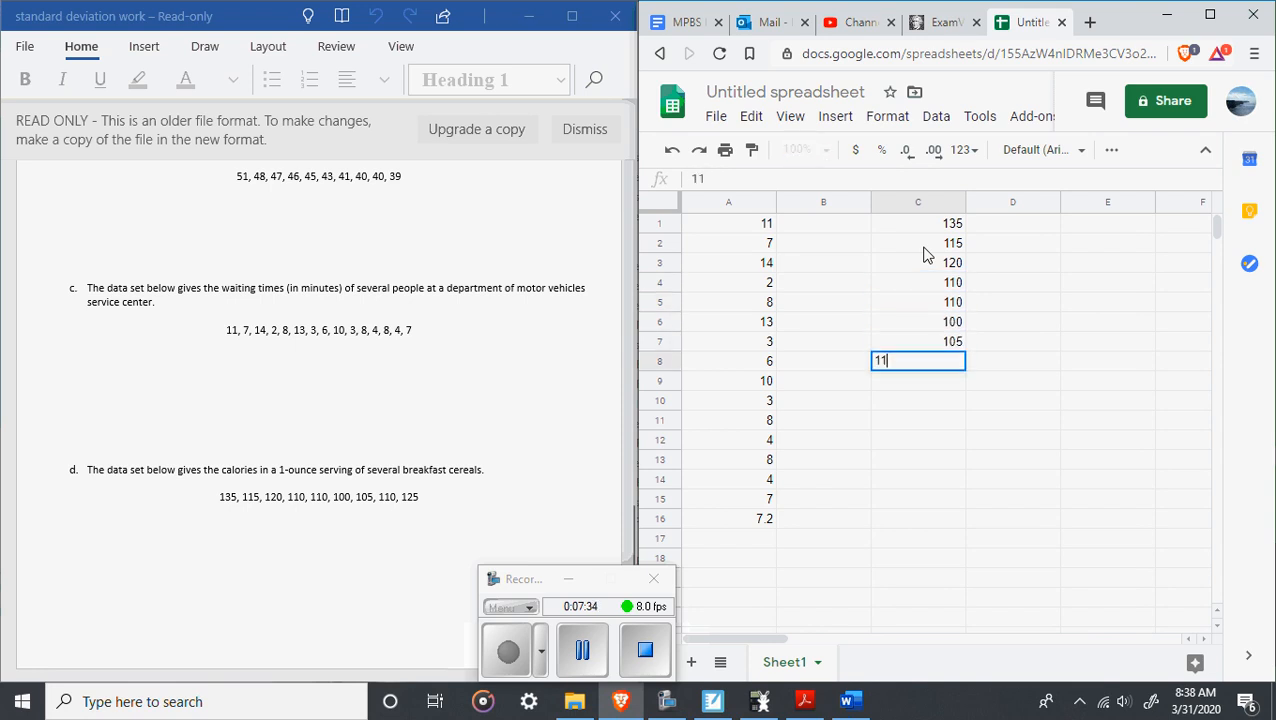
pyautogui.press('Return')
pyautogui.write('1')
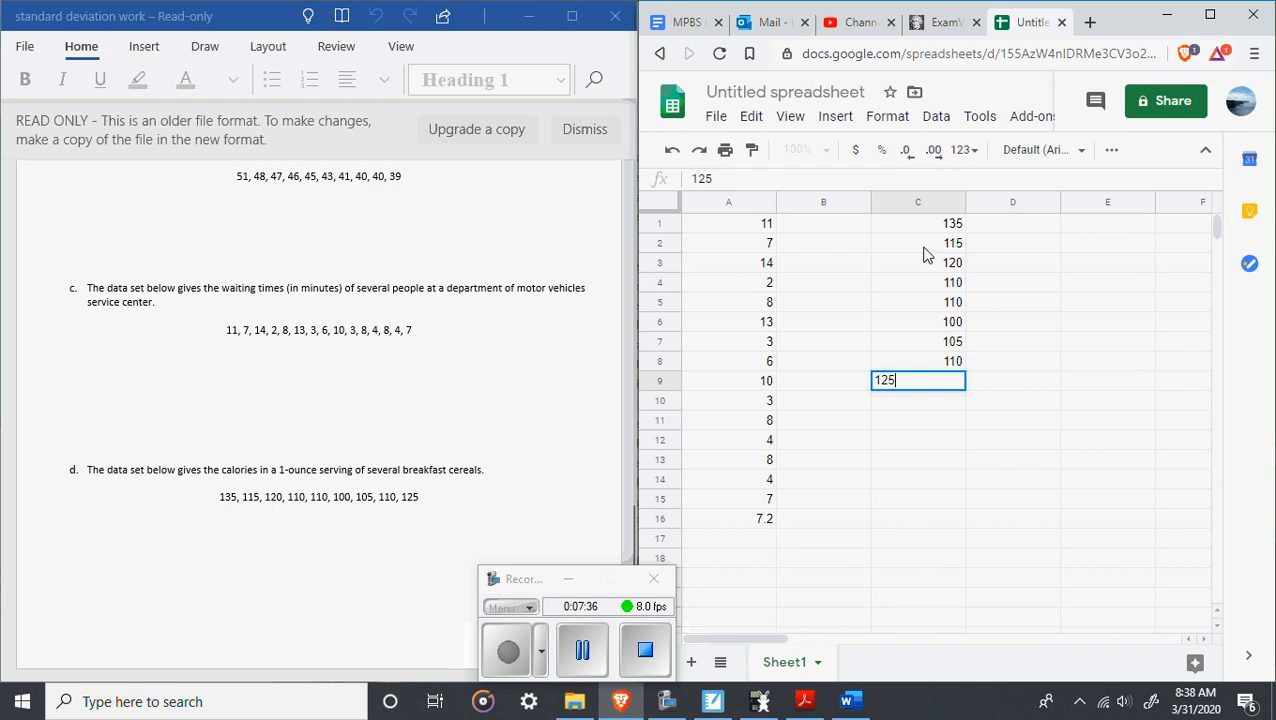
pyautogui.write('25')
pyautogui.press('Return')
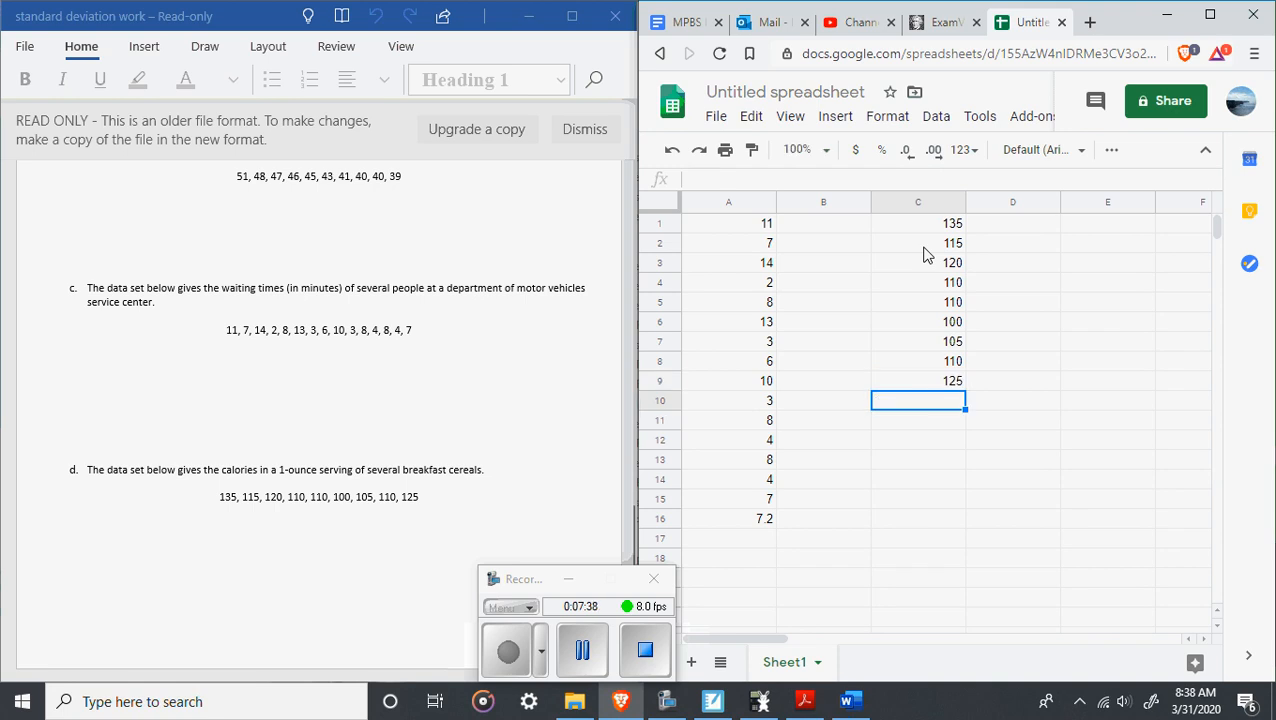
# Maximize the spreadsheet window and insert the AVERAGE function over the calorie values C1:C9 in cell C10.
pyautogui.moveTo(1121, 21); pyautogui.dragTo(1121, 28)
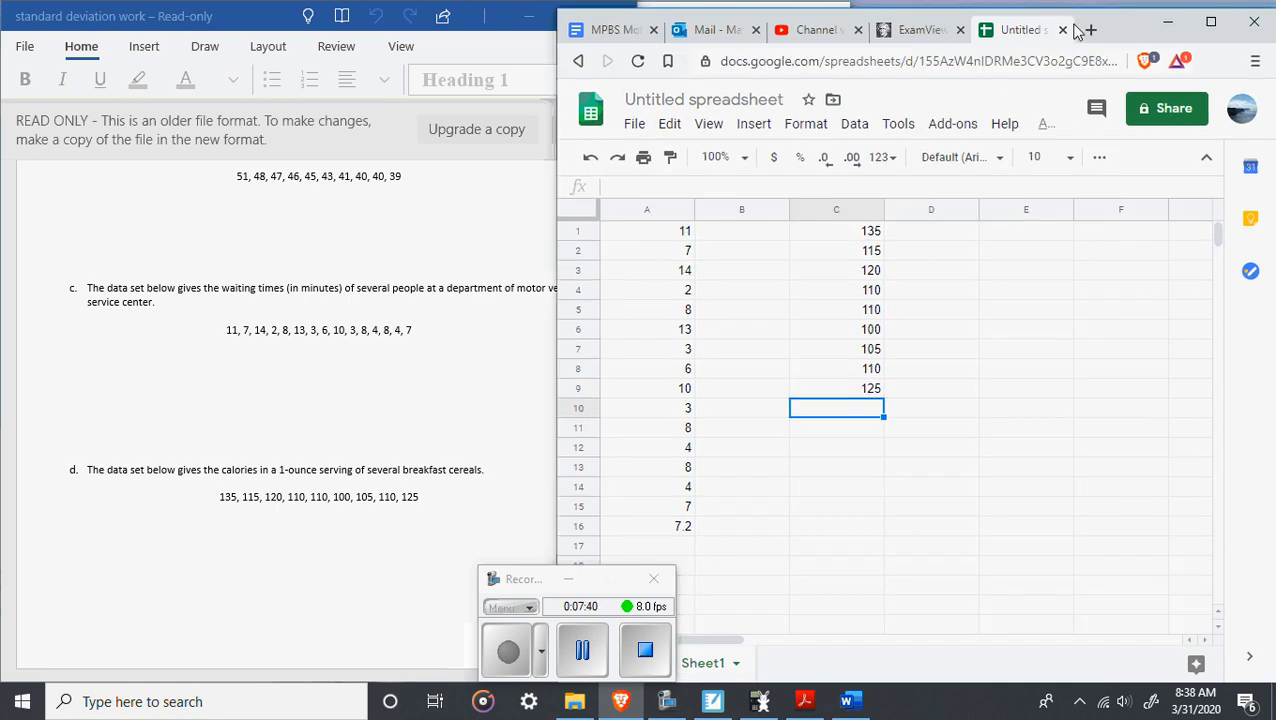
pyautogui.doubleClick(1121, 28)
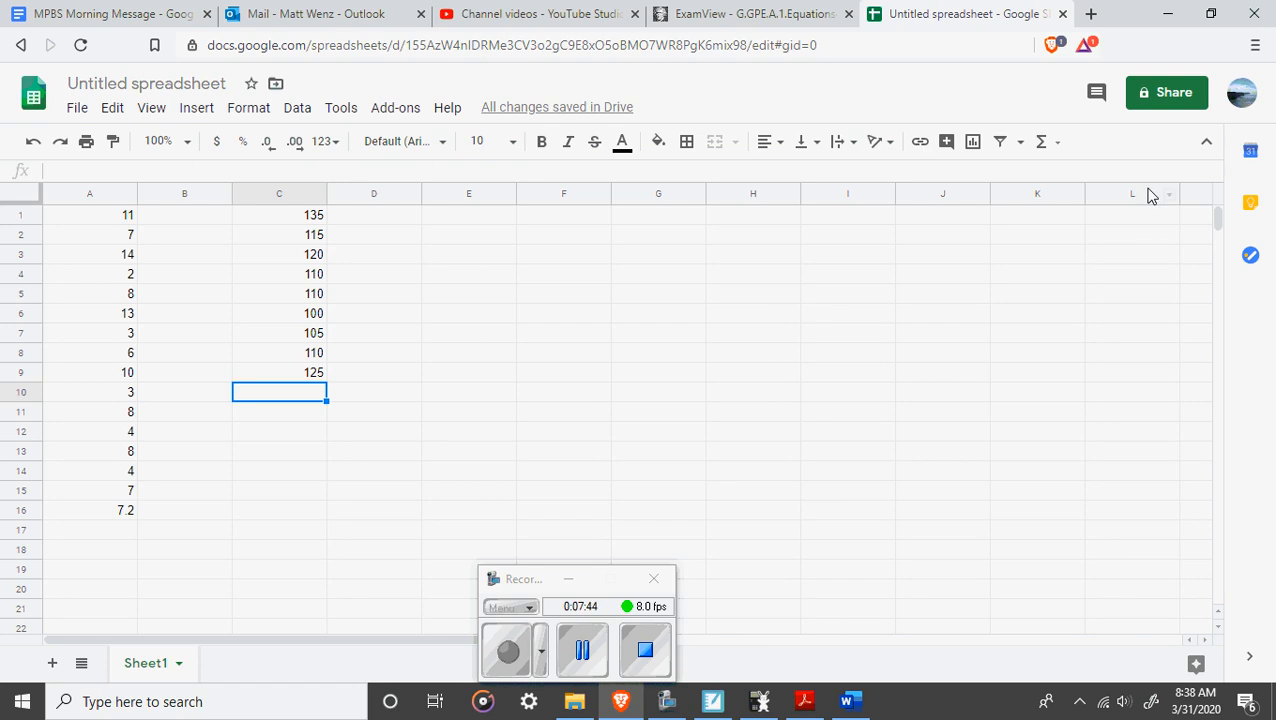
pyautogui.click(1042, 142)
pyautogui.click(1078, 210)
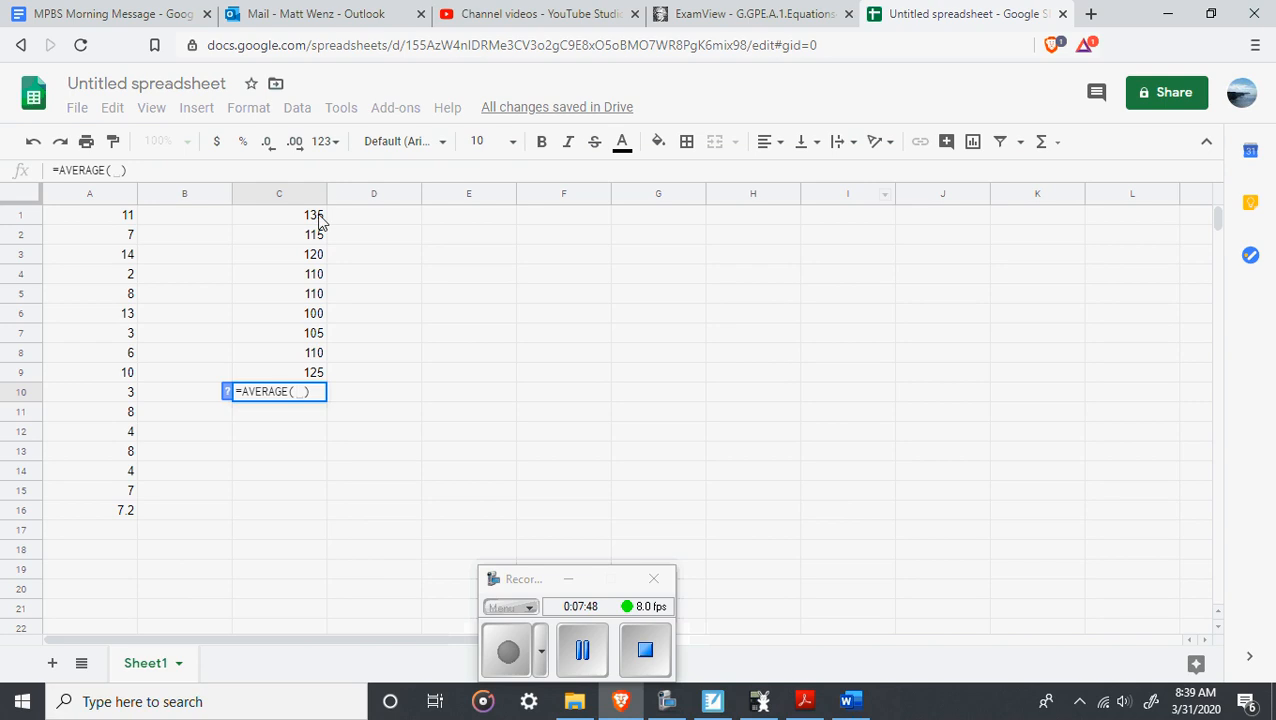
pyautogui.moveTo(320, 217); pyautogui.dragTo(313, 356)
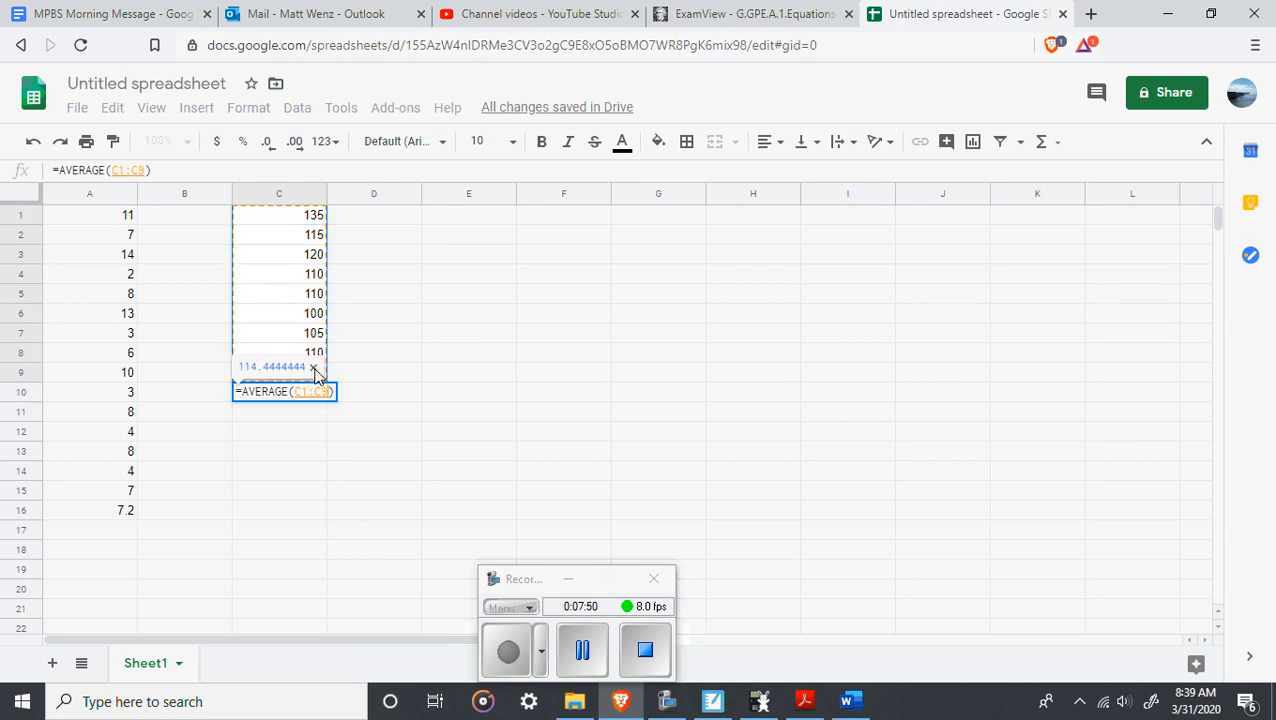
pyautogui.press('Return')
# Replace the formula in C10 with a manually entered AVERAGE function over the calorie values in C1:C9.
pyautogui.press('Up')
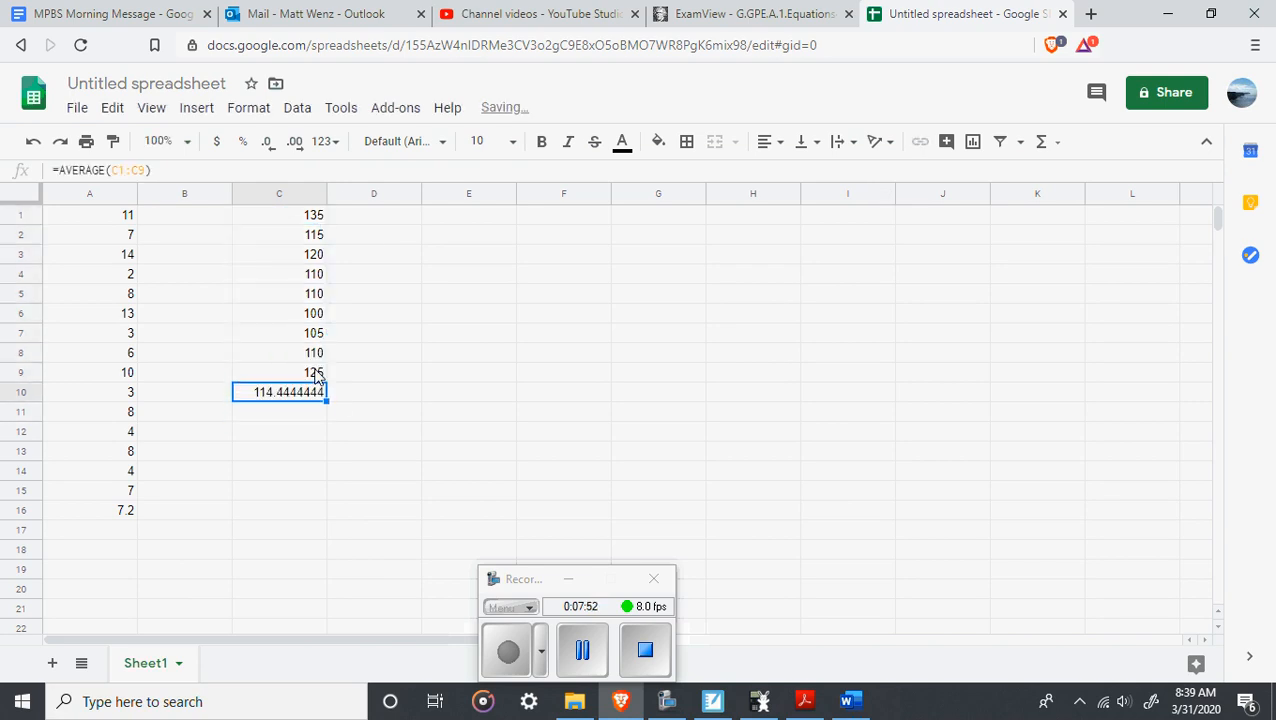
pyautogui.press('Delete')
pyautogui.write('=')
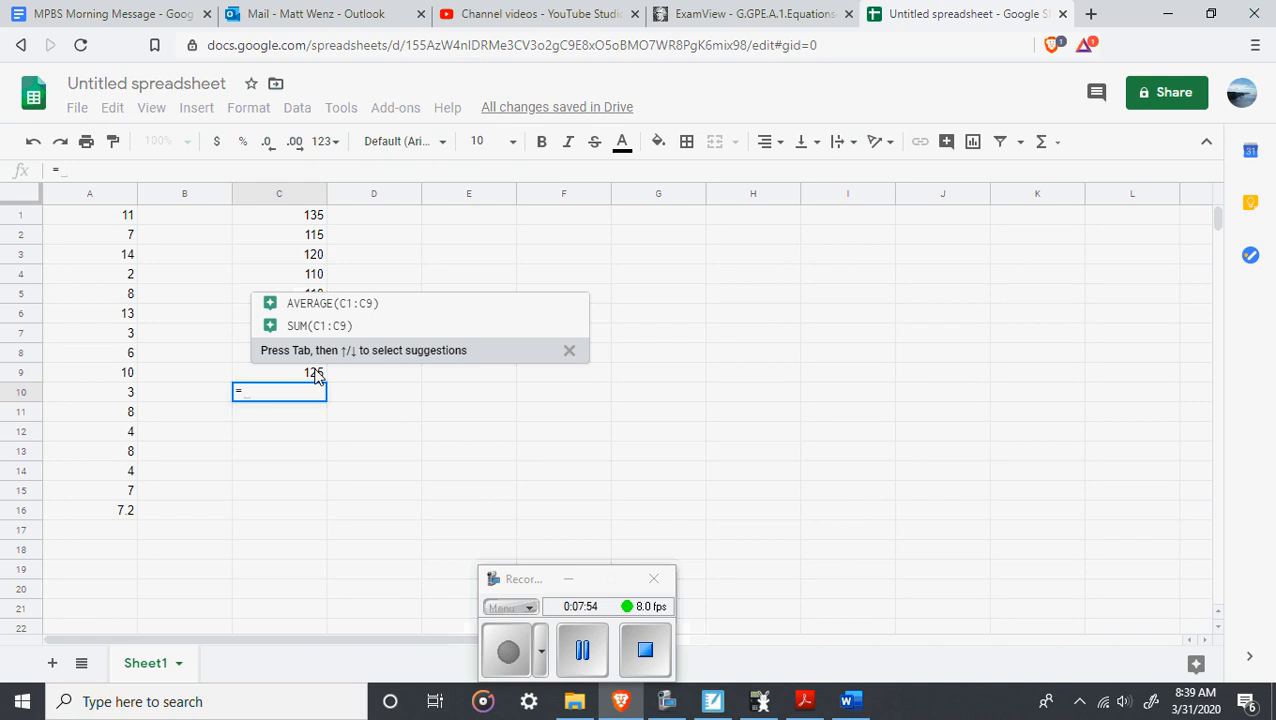
pyautogui.write('aver')
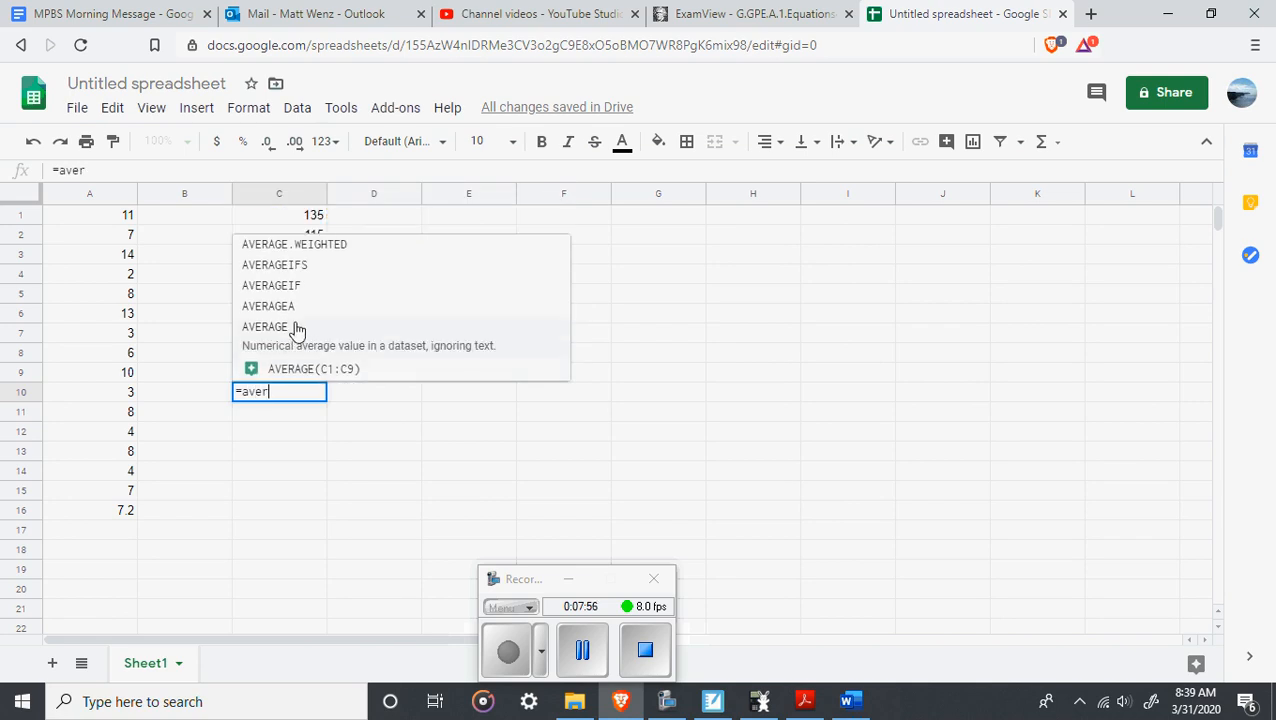
pyautogui.click(299, 328)
pyautogui.moveTo(313, 217); pyautogui.dragTo(308, 365)
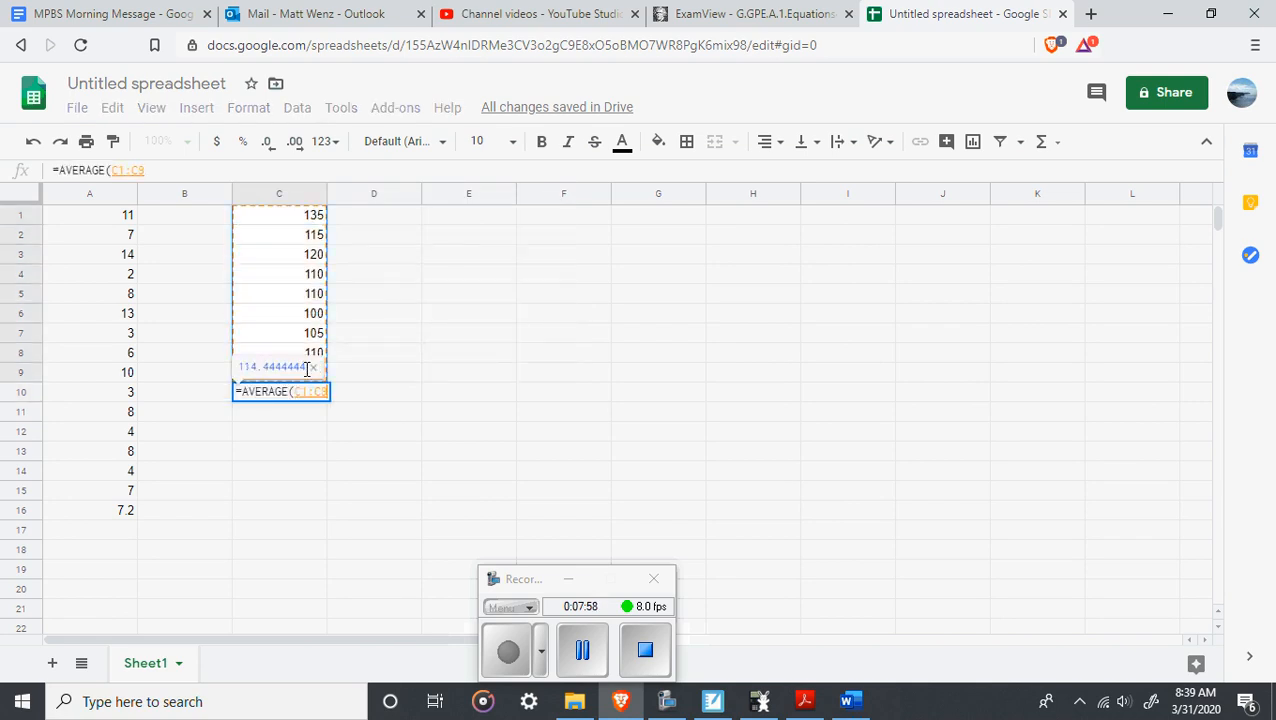
pyautogui.press('Return')
pyautogui.click(415, 366)
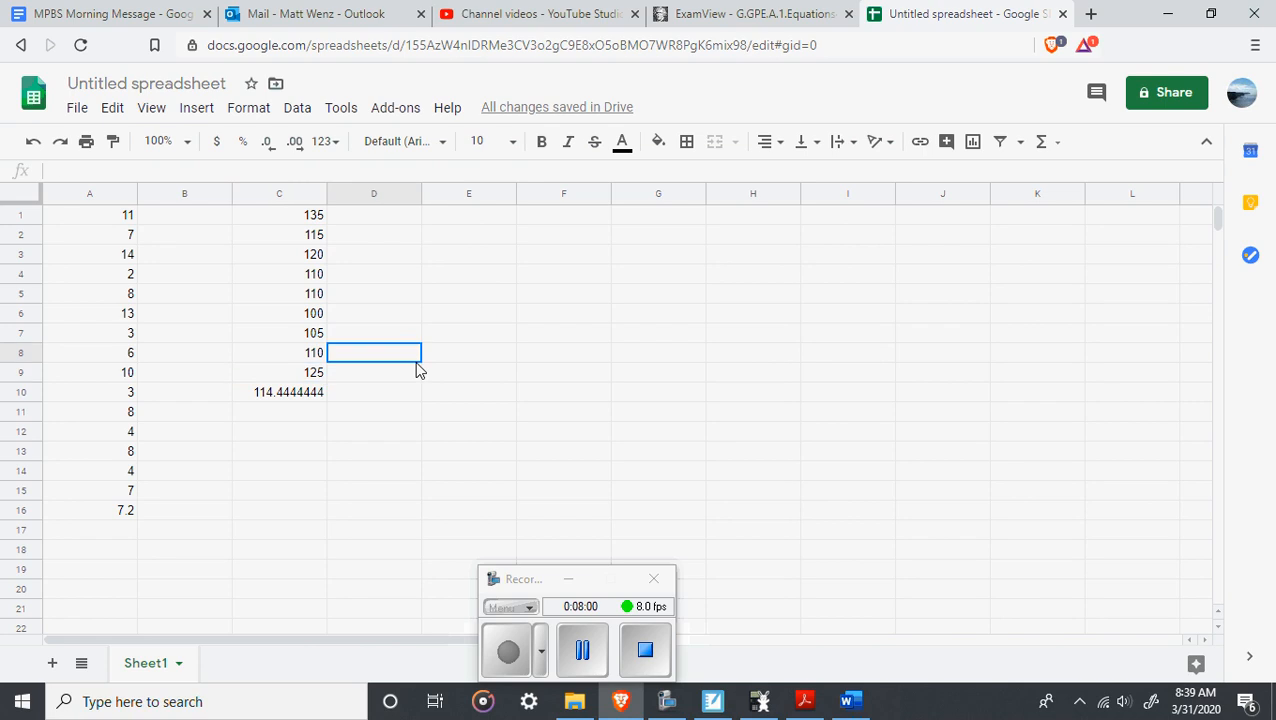
# Restore the maximized spreadsheet window and move it back beside the worksheet.
pyautogui.click(345, 232)
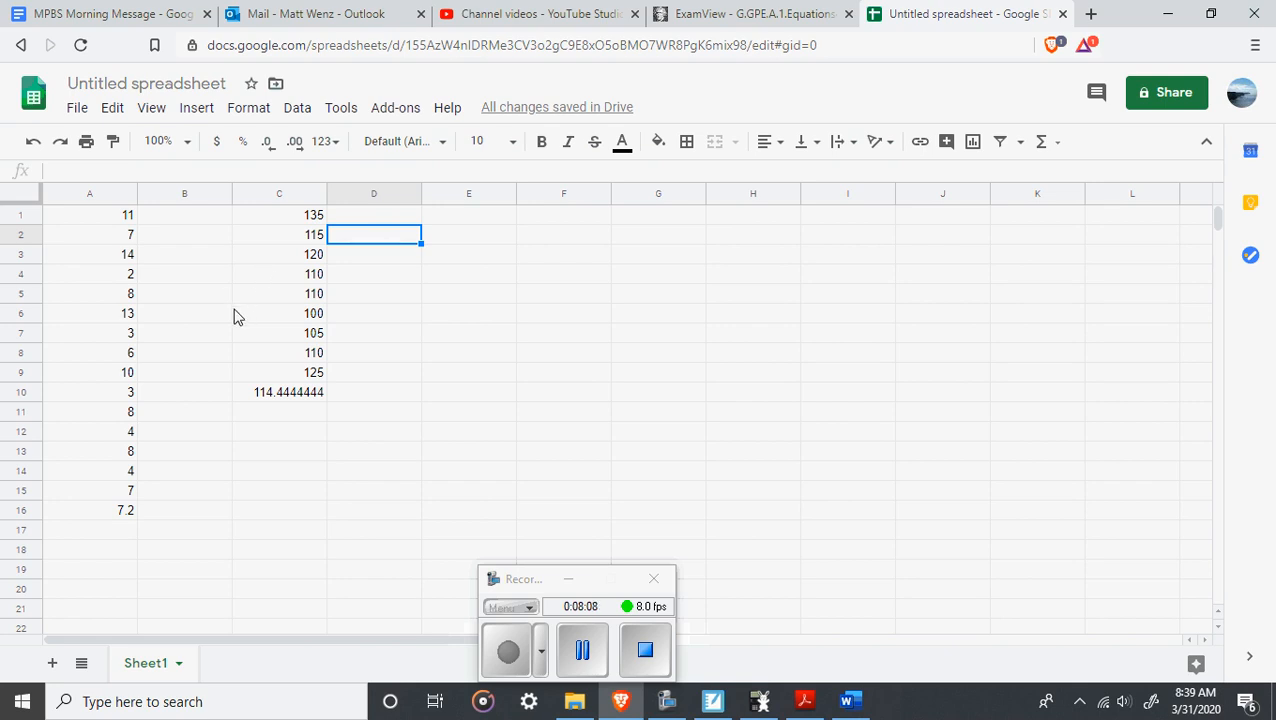
pyautogui.moveTo(1120, 22); pyautogui.dragTo(1270, 18)
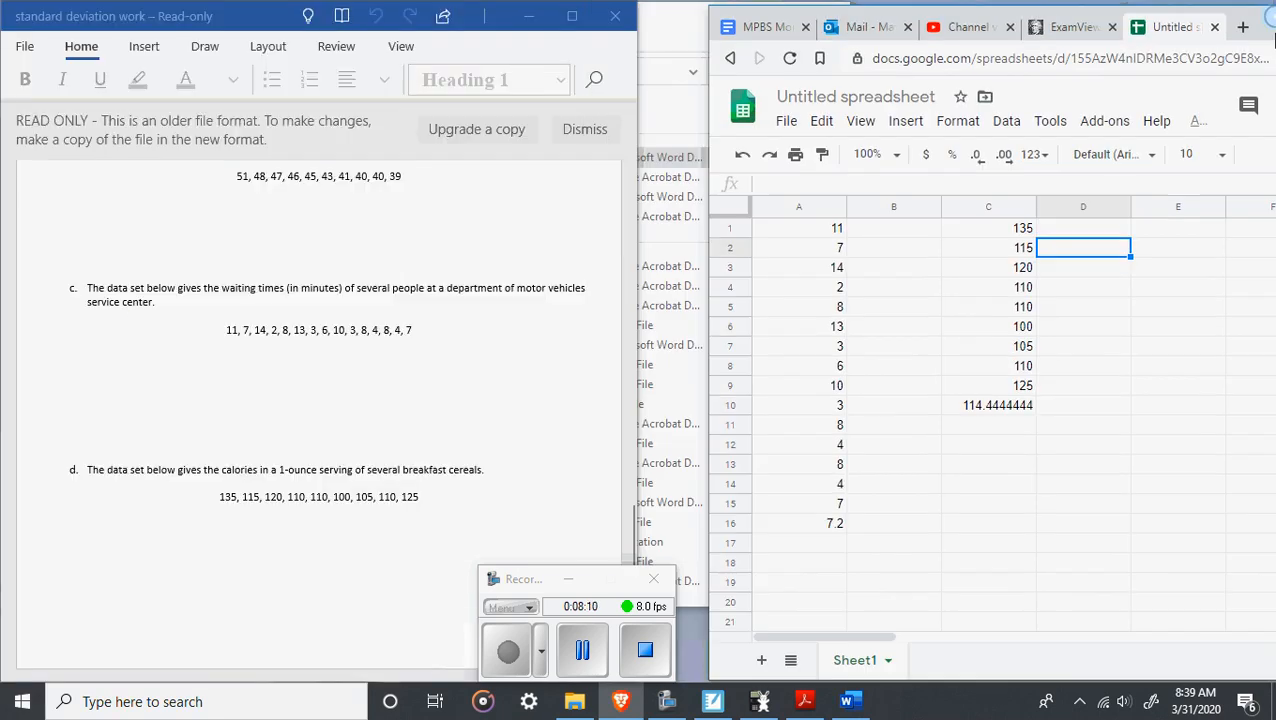